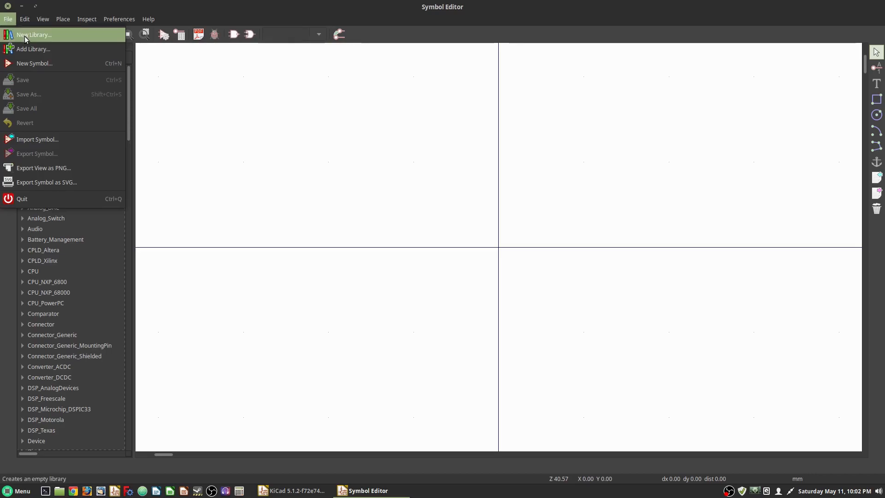
Create a symbol library named Local.lib in the V1.0 project folder and add it to the Project library table
{"action": "left_click", "coordinate": [52, 34]}
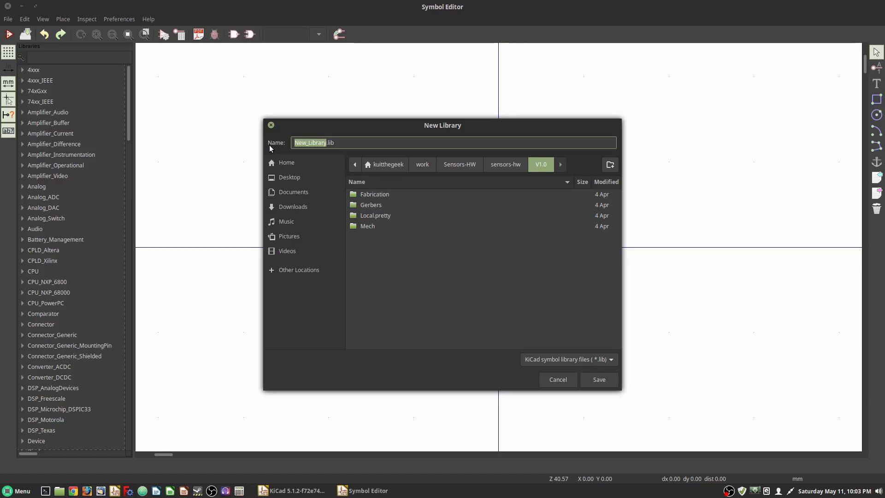
{"action": "type", "text": "Local"}
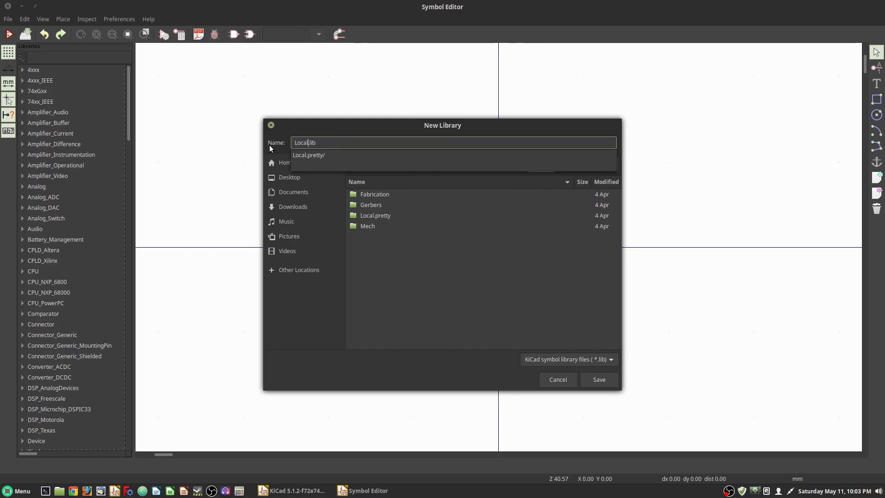
{"action": "left_click", "coordinate": [450, 275]}
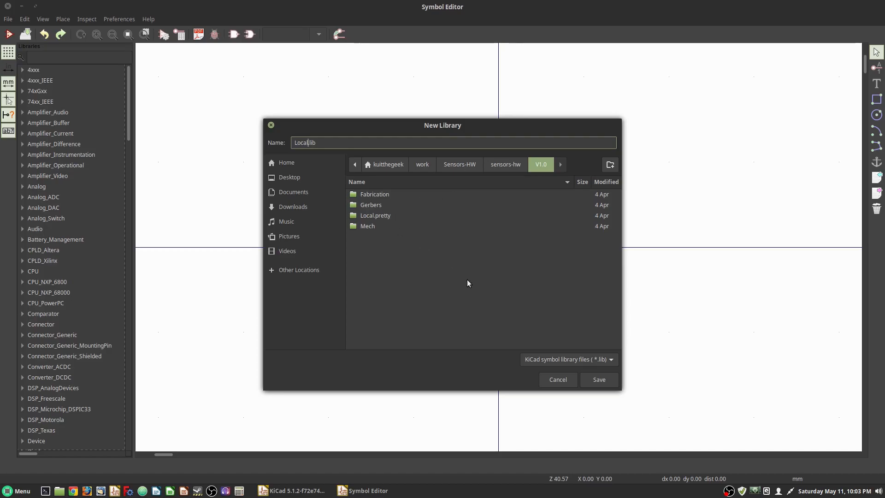
{"action": "left_click", "coordinate": [600, 379]}
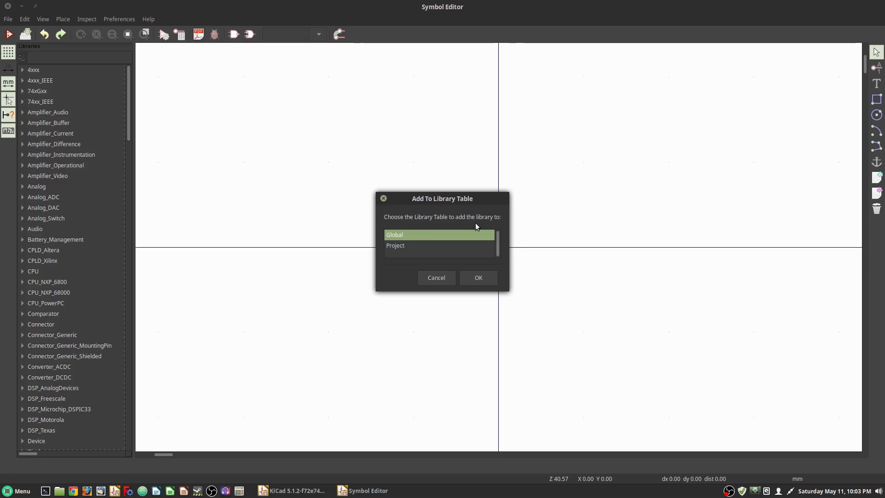
{"action": "left_click", "coordinate": [400, 248]}
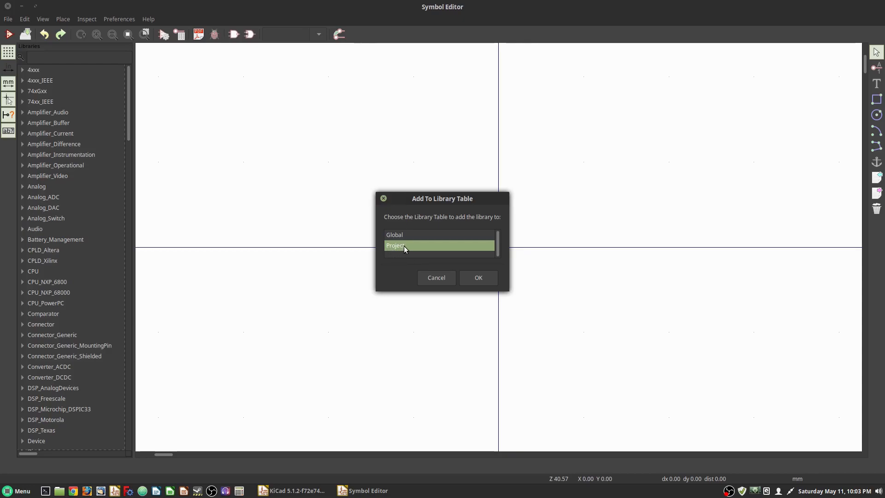
{"action": "left_click", "coordinate": [478, 277]}
{"action": "scroll", "coordinate": [58, 254], "scroll_direction": "down", "scroll_amount": 15}
{"action": "scroll", "coordinate": [56, 256], "scroll_direction": "down", "scroll_amount": 1}
{"action": "left_click", "coordinate": [38, 229]}
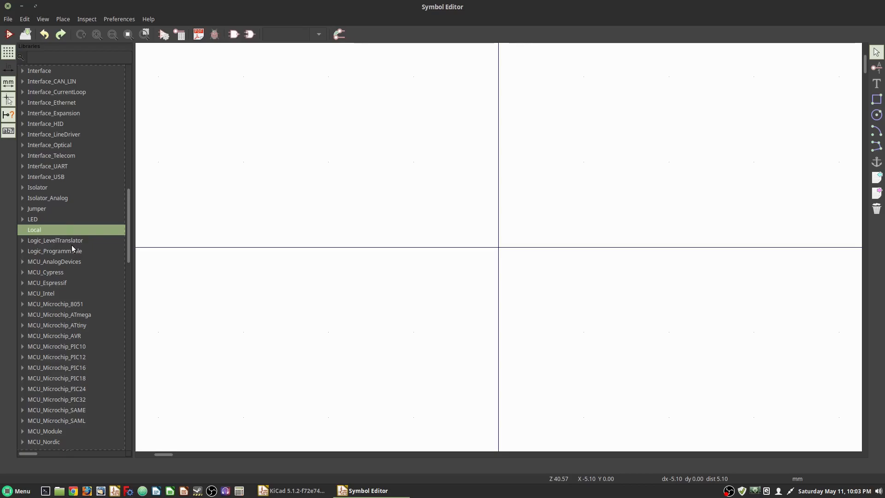
Save a copy of the capacitor symbol C from the Device library into the Local library
{"action": "scroll", "coordinate": [65, 248], "scroll_direction": "up", "scroll_amount": 10}
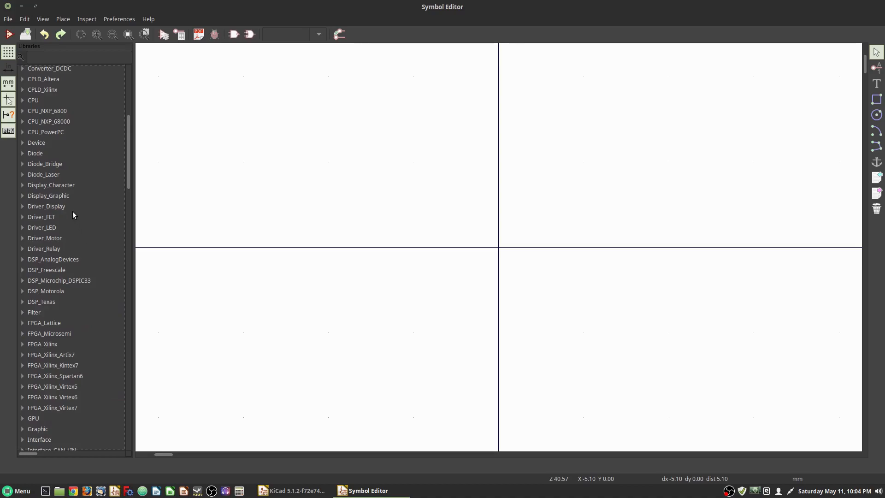
{"action": "left_click", "coordinate": [22, 143]}
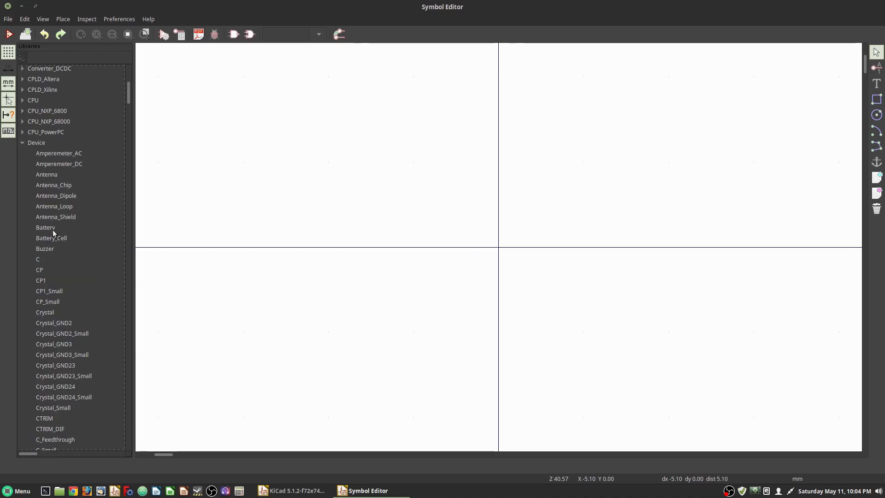
{"action": "left_click", "coordinate": [52, 260]}
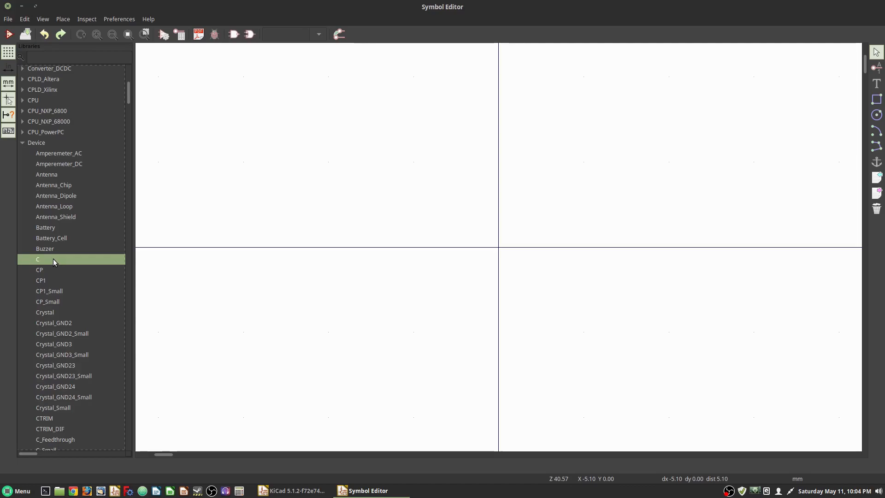
{"action": "right_click", "coordinate": [53, 258]}
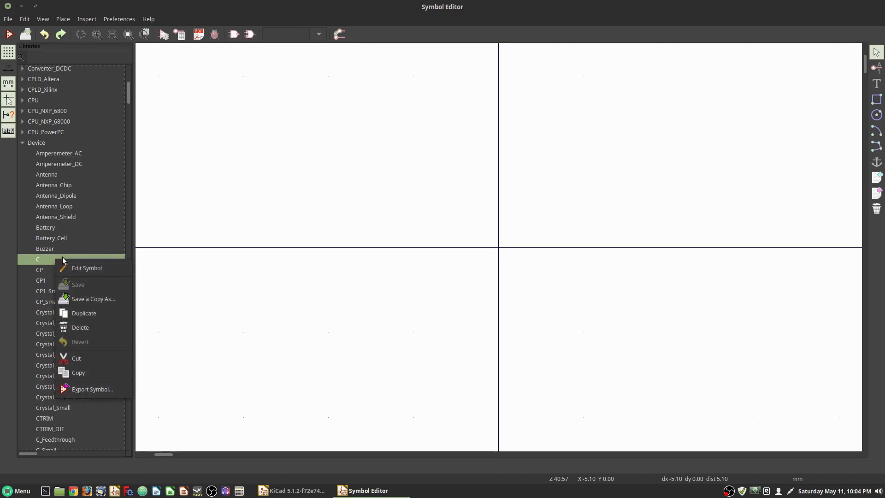
{"action": "left_click", "coordinate": [96, 301]}
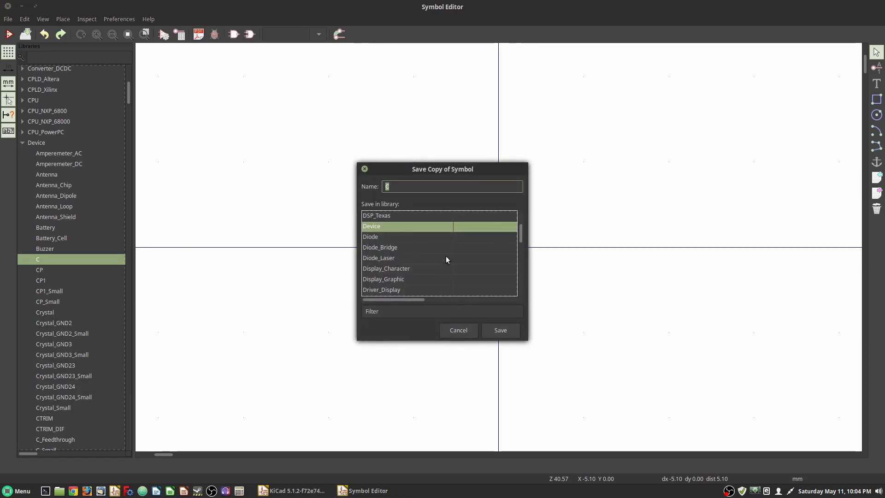
{"action": "scroll", "coordinate": [414, 253], "scroll_direction": "down", "scroll_amount": 10}
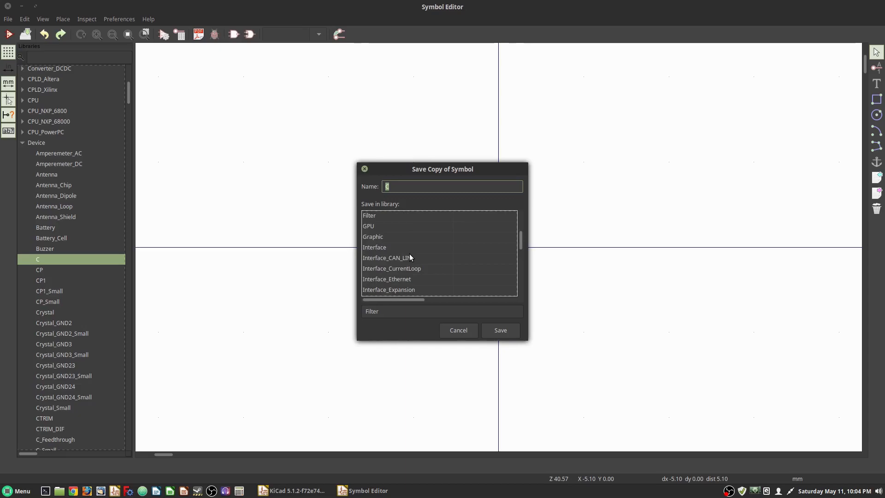
{"action": "scroll", "coordinate": [390, 240], "scroll_direction": "down", "scroll_amount": 3}
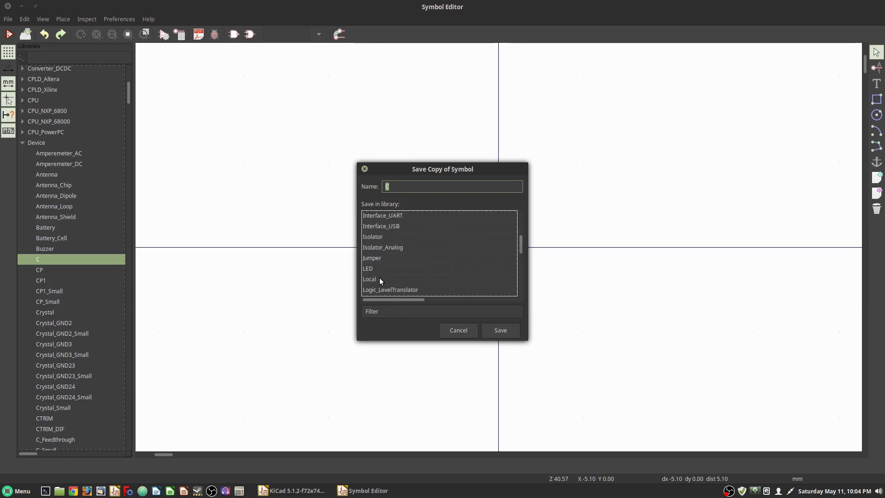
{"action": "left_click", "coordinate": [382, 279]}
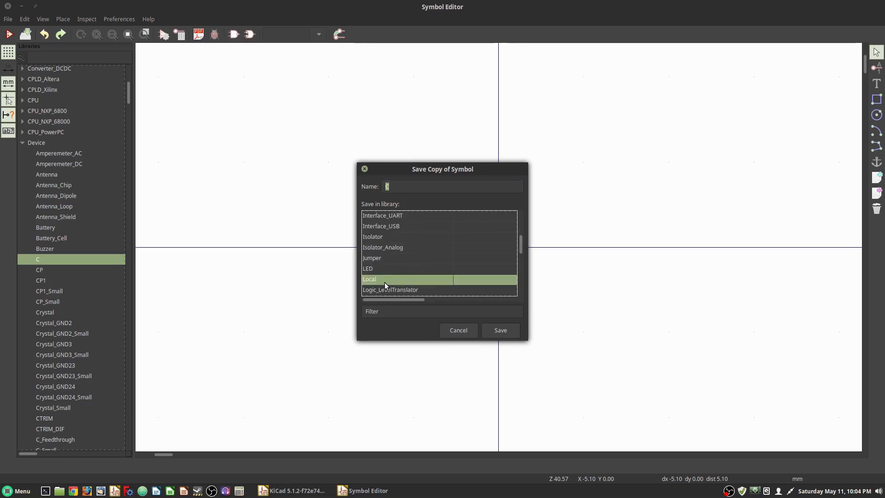
{"action": "left_click", "coordinate": [496, 330]}
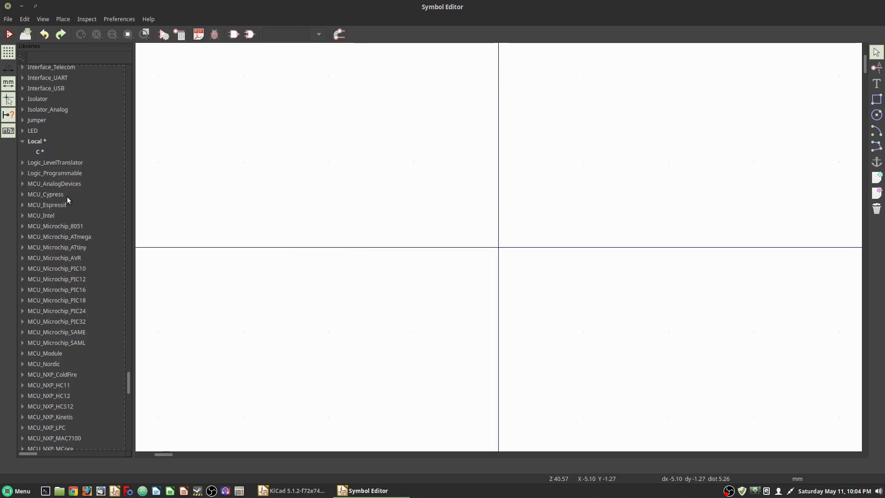
Open the copied C symbol from the Local library to view it
{"action": "left_click", "coordinate": [51, 142]}
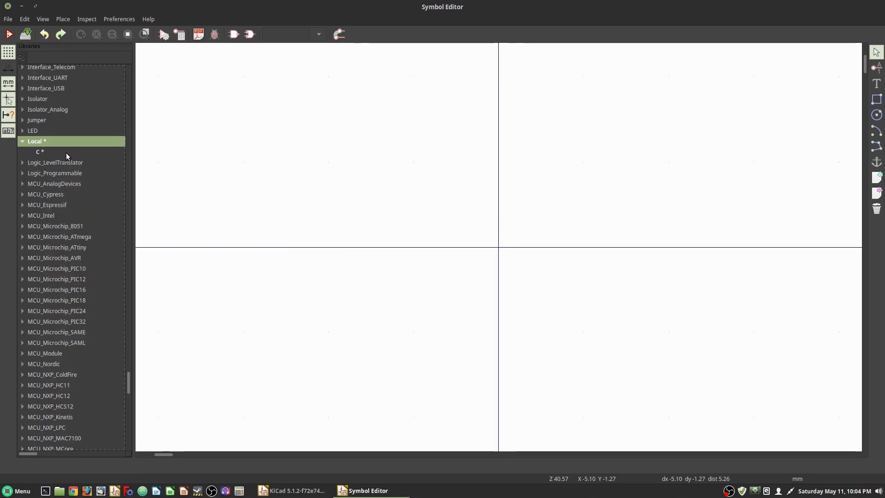
{"action": "double_click", "coordinate": [56, 151]}
{"action": "scroll", "coordinate": [502, 251], "scroll_direction": "down", "scroll_amount": 3}
Open the R_US resistor symbol from the Device library and view it in full
{"action": "scroll", "coordinate": [62, 170], "scroll_direction": "up", "scroll_amount": 13}
{"action": "scroll", "coordinate": [92, 243], "scroll_direction": "up", "scroll_amount": 15}
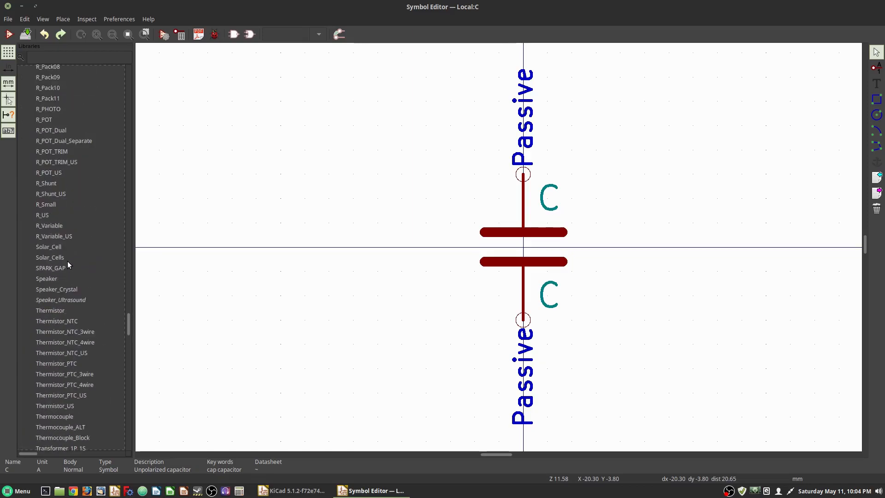
{"action": "double_click", "coordinate": [43, 215]}
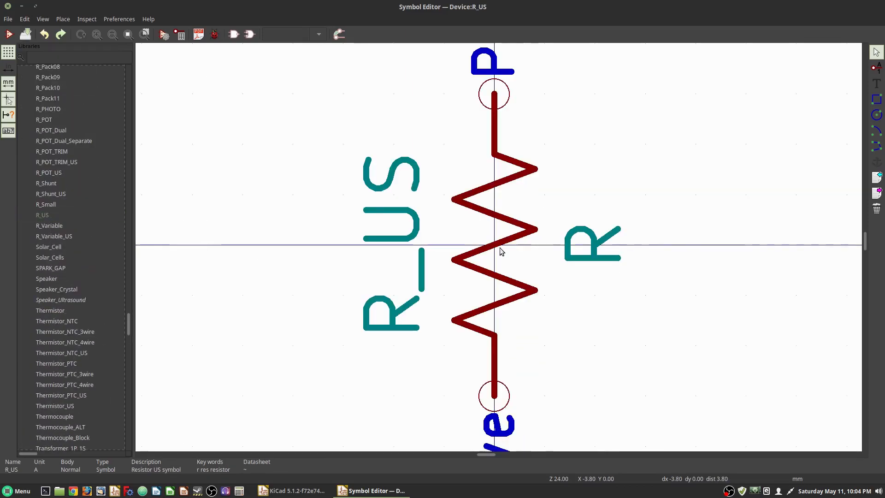
{"action": "scroll", "coordinate": [354, 264], "scroll_direction": "down", "scroll_amount": 1}
{"action": "scroll", "coordinate": [599, 277], "scroll_direction": "down", "scroll_amount": 1}
{"action": "middle_click_drag", "start_coordinate": [500, 257], "coordinate": [432, 266]}
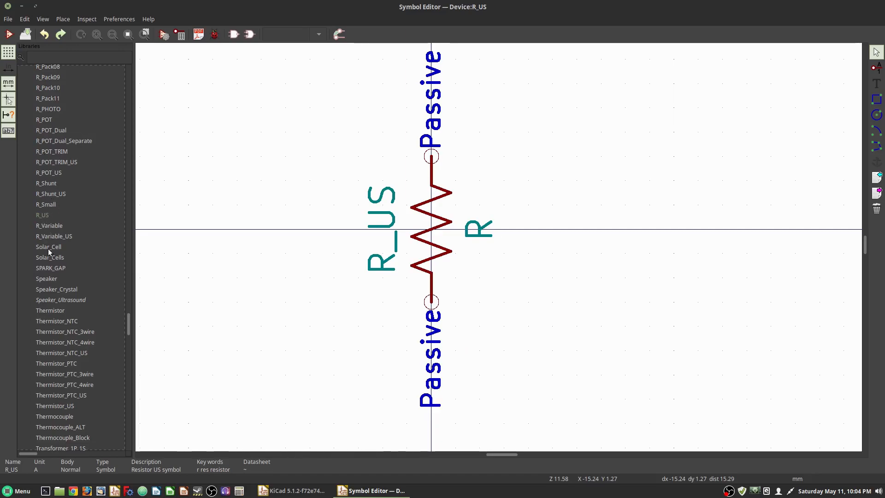
Save a copy of the Device library's R_US symbol into the Local library under the name R
{"action": "right_click", "coordinate": [49, 215]}
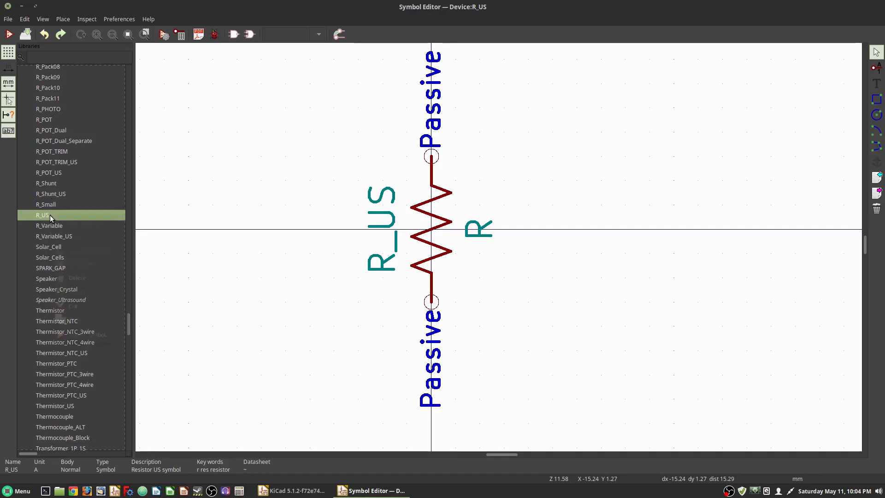
{"action": "left_click", "coordinate": [90, 257]}
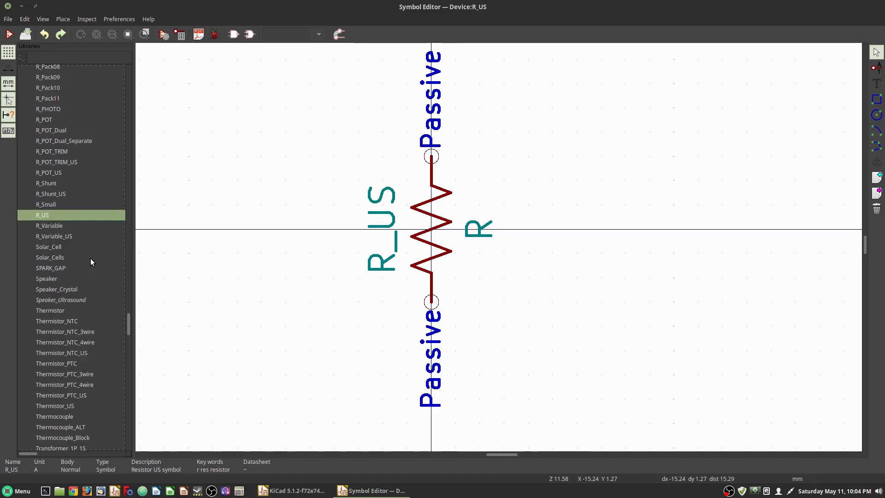
{"action": "scroll", "coordinate": [392, 260], "scroll_direction": "down", "scroll_amount": 1}
{"action": "left_click", "coordinate": [410, 186]}
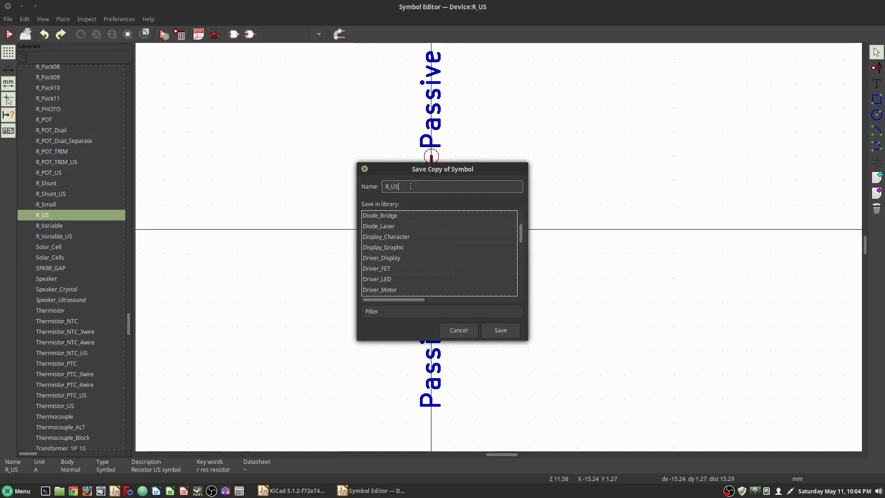
{"action": "key", "text": "BackSpace"}
{"action": "key", "text": "BackSpace"}
{"action": "key", "text": "BackSpace"}
{"action": "scroll", "coordinate": [394, 255], "scroll_direction": "down", "scroll_amount": 12}
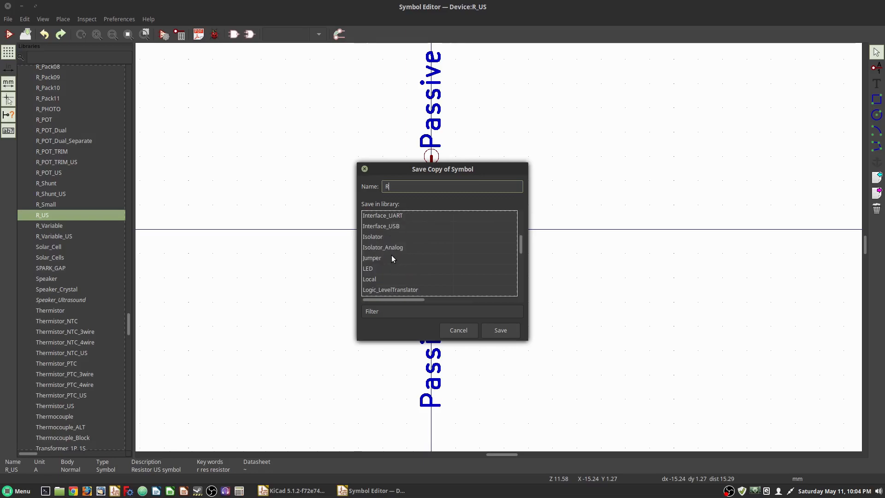
{"action": "left_click", "coordinate": [376, 279]}
{"action": "left_click", "coordinate": [507, 328]}
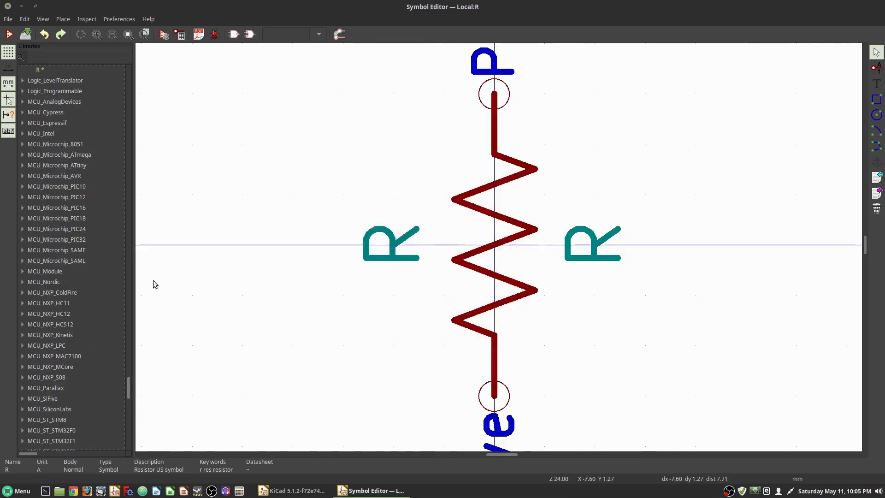
Check the new R symbol in the Local library and save all library changes
{"action": "scroll", "coordinate": [51, 139], "scroll_direction": "up", "scroll_amount": 2}
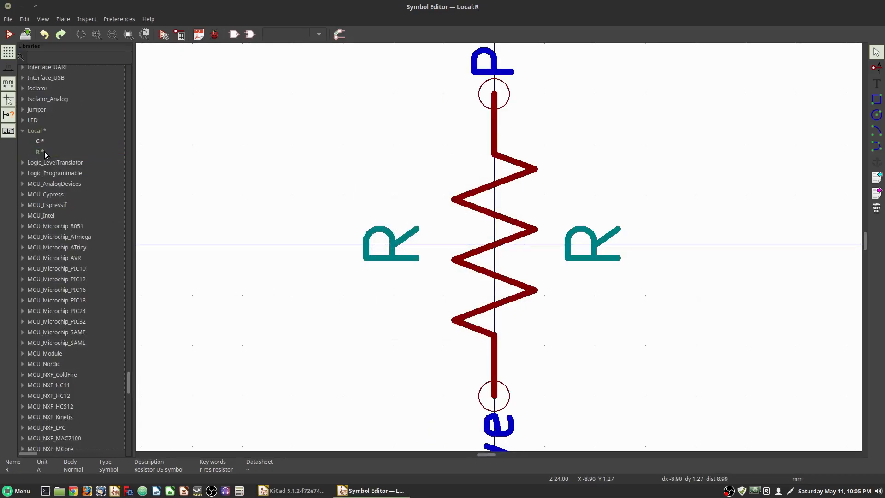
{"action": "scroll", "coordinate": [476, 235], "scroll_direction": "down", "scroll_amount": 5}
{"action": "middle_click_drag", "start_coordinate": [476, 235], "coordinate": [432, 225]}
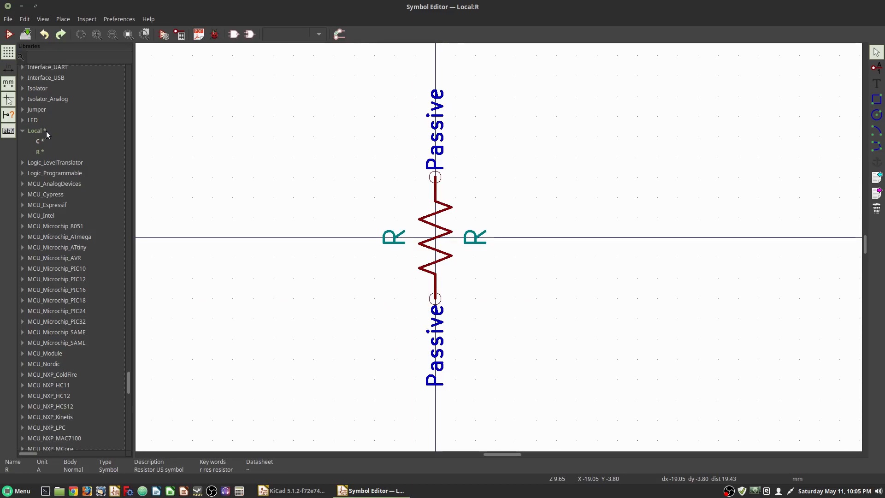
{"action": "left_click", "coordinate": [25, 36]}
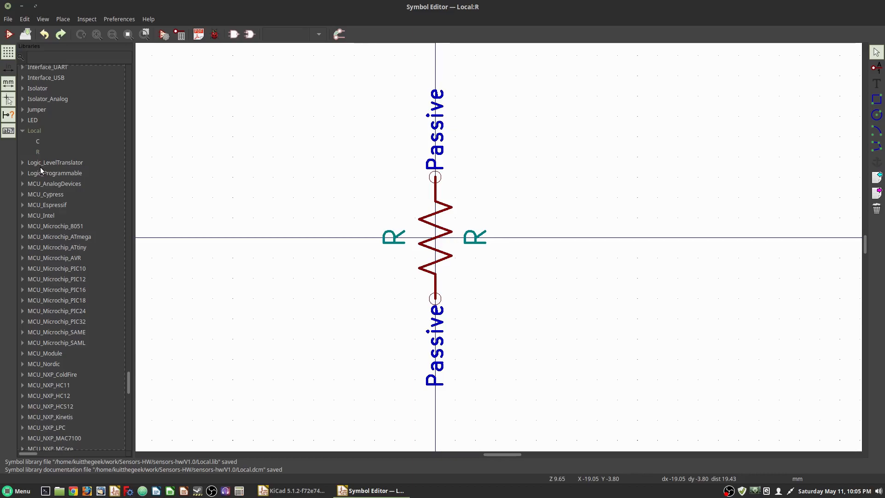
Save a copy of the +3.3V symbol from the power library into the Local library
{"action": "scroll", "coordinate": [77, 186], "scroll_direction": "down", "scroll_amount": 20}
{"action": "scroll", "coordinate": [76, 188], "scroll_direction": "down", "scroll_amount": 8}
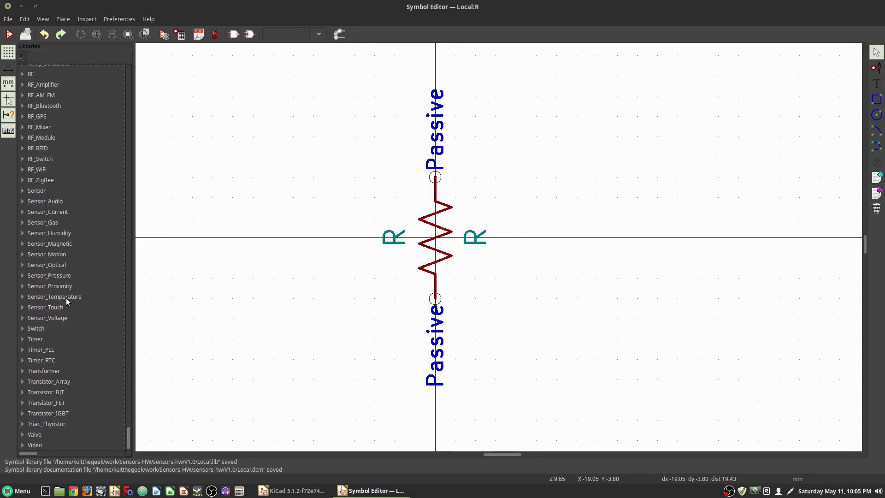
{"action": "scroll", "coordinate": [65, 312], "scroll_direction": "up", "scroll_amount": 5}
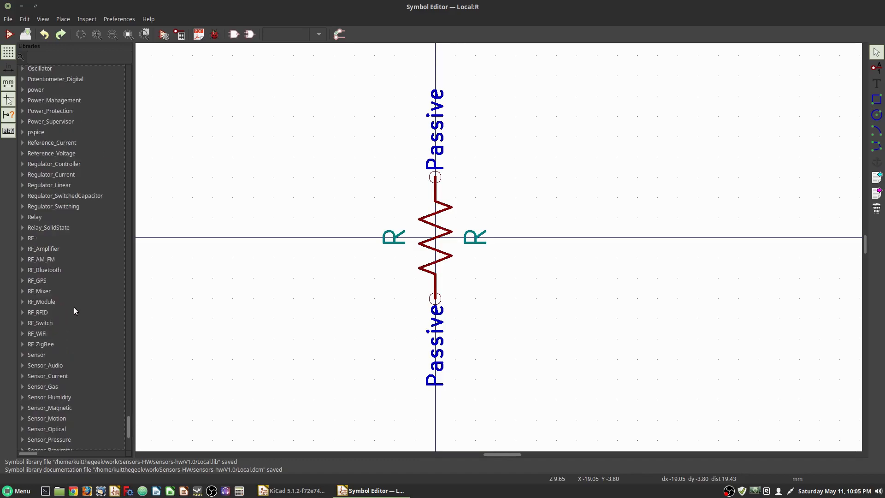
{"action": "scroll", "coordinate": [29, 125], "scroll_direction": "up", "scroll_amount": 1}
{"action": "left_click", "coordinate": [22, 130]}
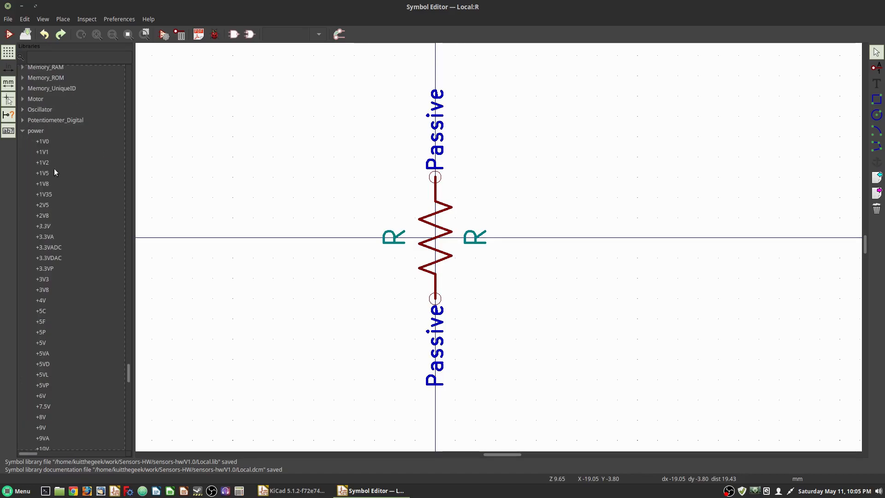
{"action": "scroll", "coordinate": [86, 181], "scroll_direction": "down", "scroll_amount": 1}
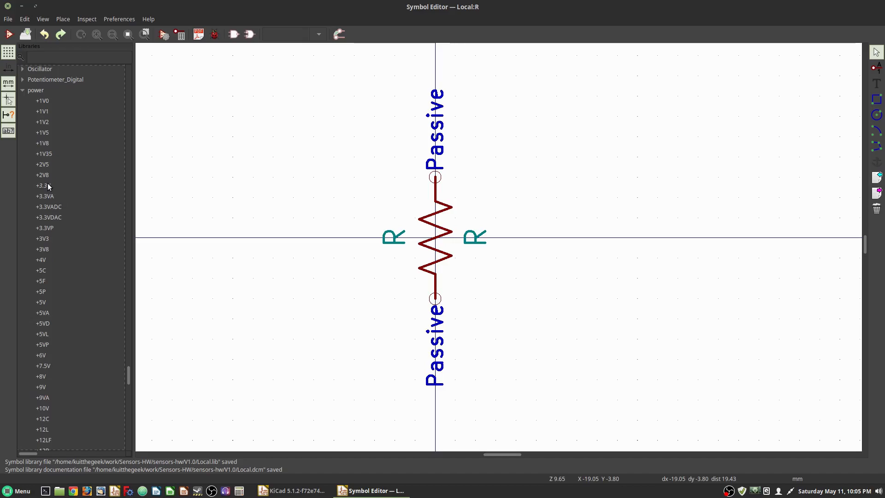
{"action": "left_click", "coordinate": [54, 186]}
{"action": "right_click", "coordinate": [53, 188]}
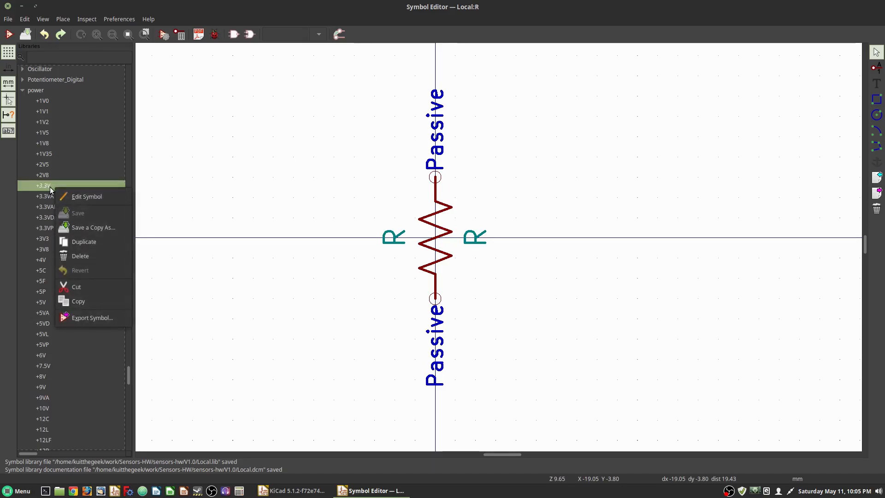
{"action": "left_click", "coordinate": [91, 229]}
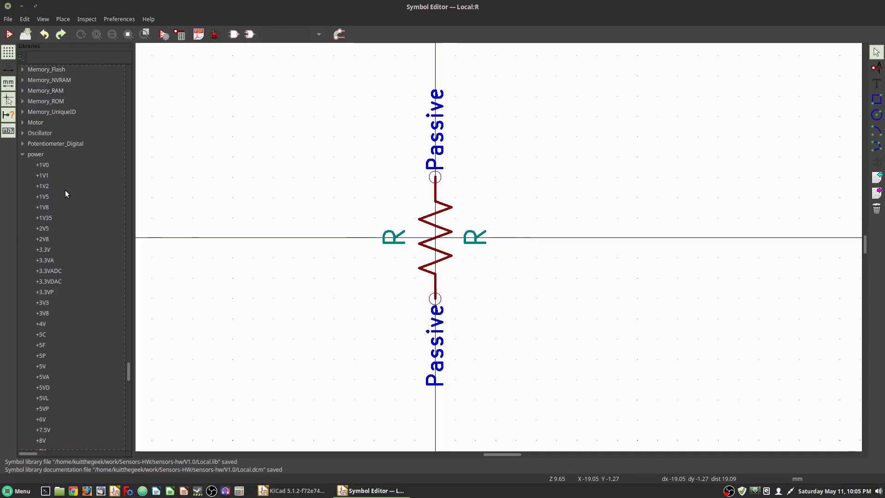
Save a copy of the +5V symbol from the power library into the Local library
{"action": "scroll", "coordinate": [64, 187], "scroll_direction": "down", "scroll_amount": 5}
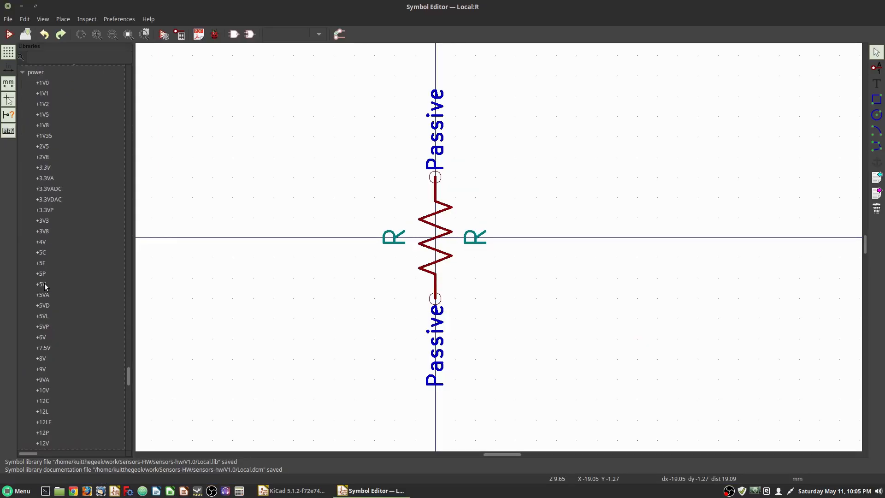
{"action": "right_click", "coordinate": [48, 284]}
{"action": "left_click", "coordinate": [90, 328]}
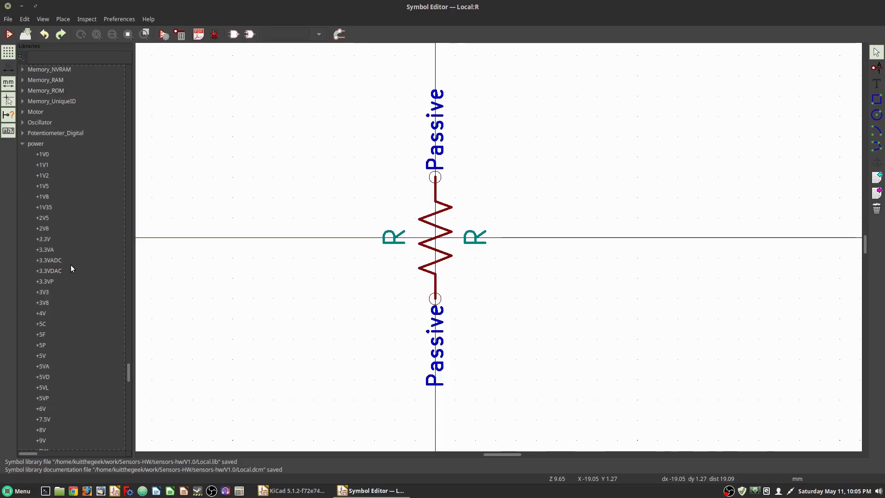
Compare the GNDREF, GND and GNDPWR ground symbols in the power library
{"action": "scroll", "coordinate": [71, 266], "scroll_direction": "down", "scroll_amount": 12}
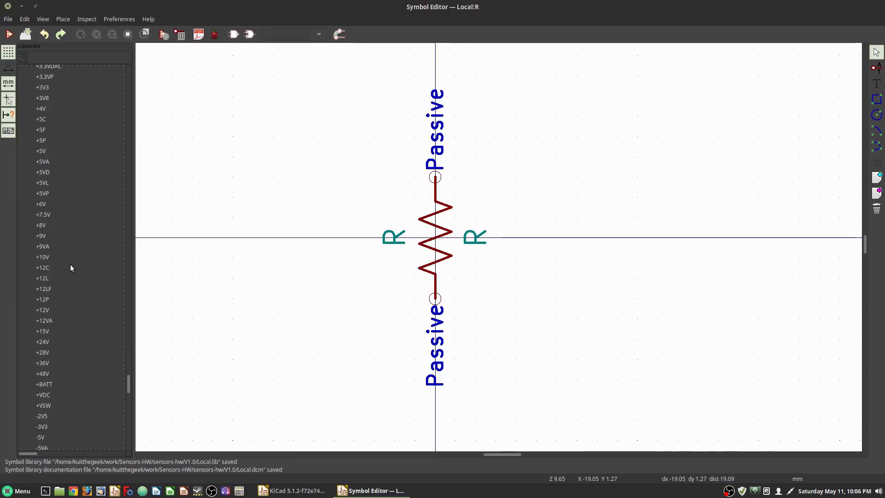
{"action": "scroll", "coordinate": [58, 248], "scroll_direction": "down", "scroll_amount": 5}
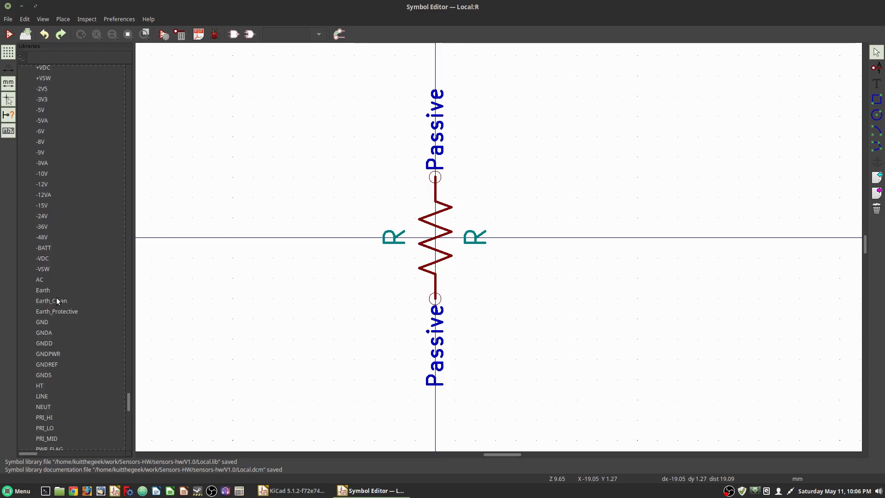
{"action": "double_click", "coordinate": [49, 282]}
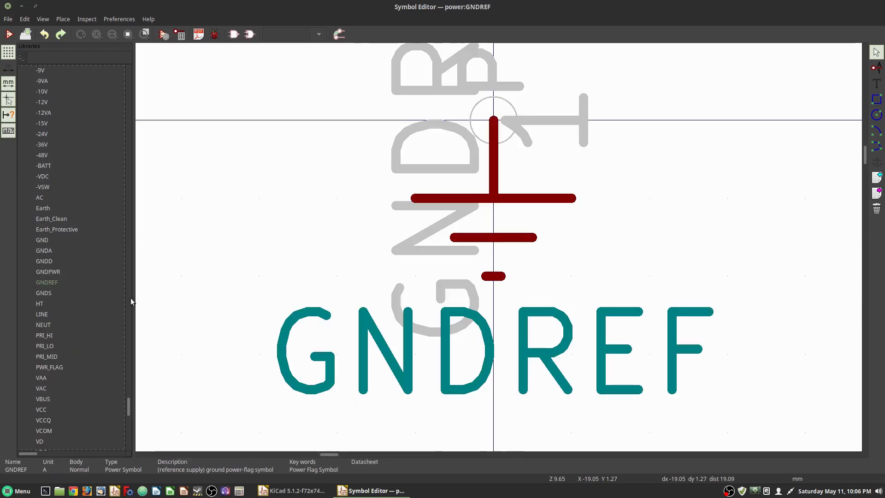
{"action": "scroll", "coordinate": [522, 243], "scroll_direction": "down", "scroll_amount": 3}
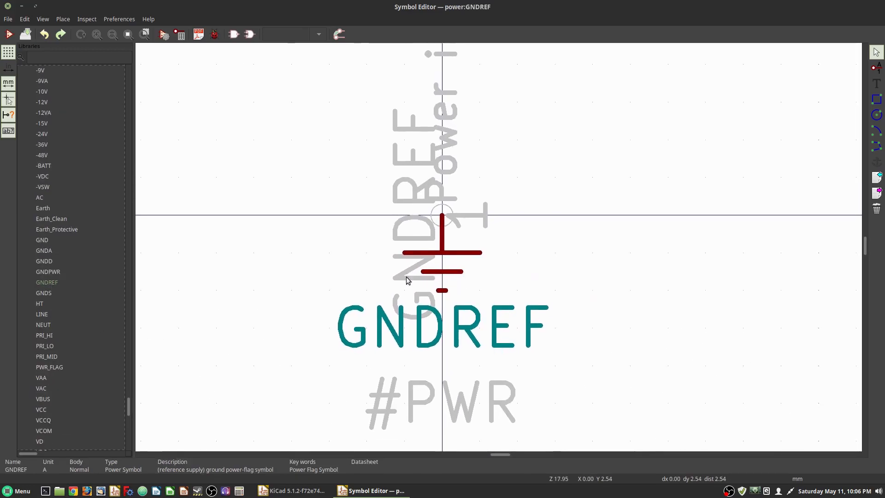
{"action": "double_click", "coordinate": [51, 240]}
{"action": "scroll", "coordinate": [525, 223], "scroll_direction": "down", "scroll_amount": 3}
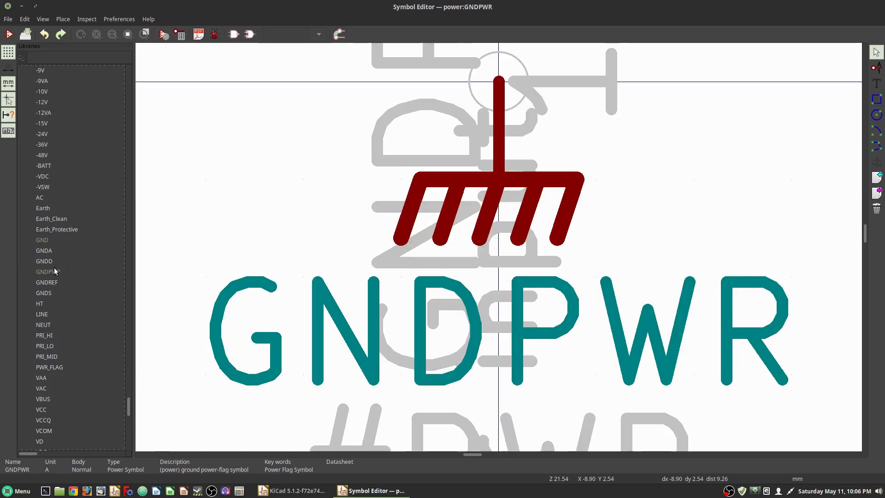
{"action": "scroll", "coordinate": [53, 266], "scroll_direction": "down", "scroll_amount": 2}
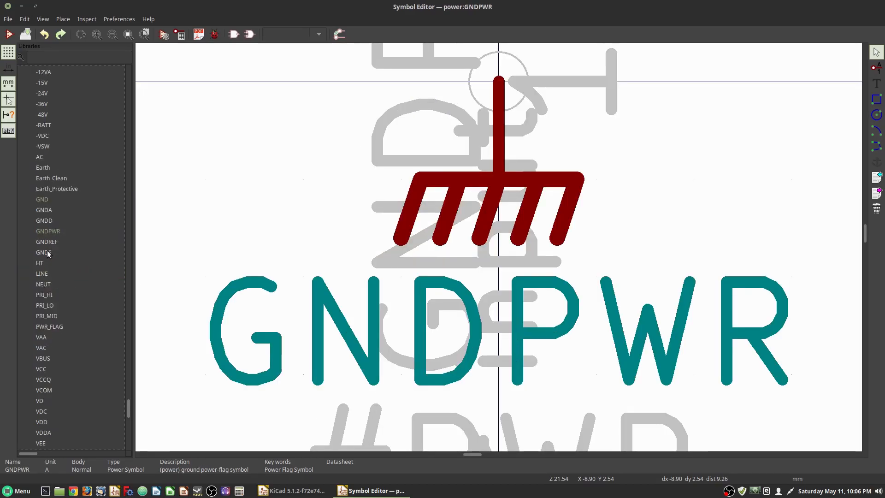
Save a copy of the power library's GNDREF symbol into the Local library under the name GND
{"action": "double_click", "coordinate": [54, 241]}
{"action": "scroll", "coordinate": [442, 211], "scroll_direction": "down", "scroll_amount": 4}
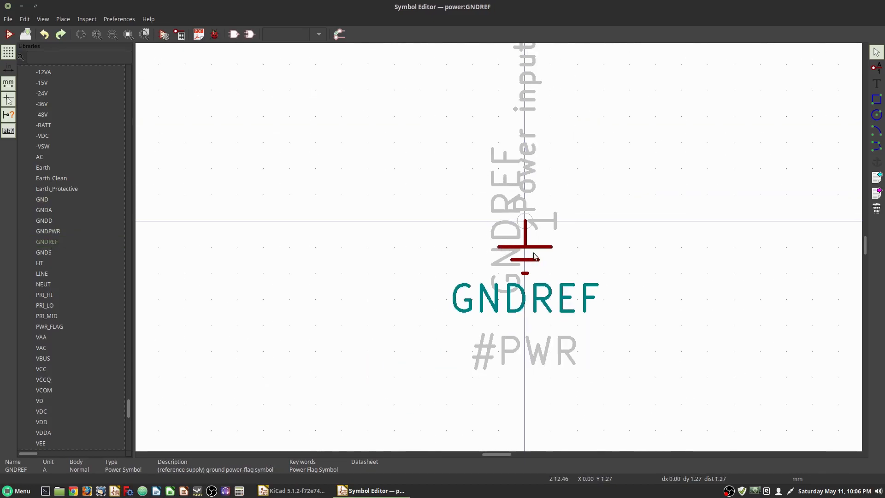
{"action": "right_click", "coordinate": [47, 243]}
{"action": "left_click", "coordinate": [98, 283]}
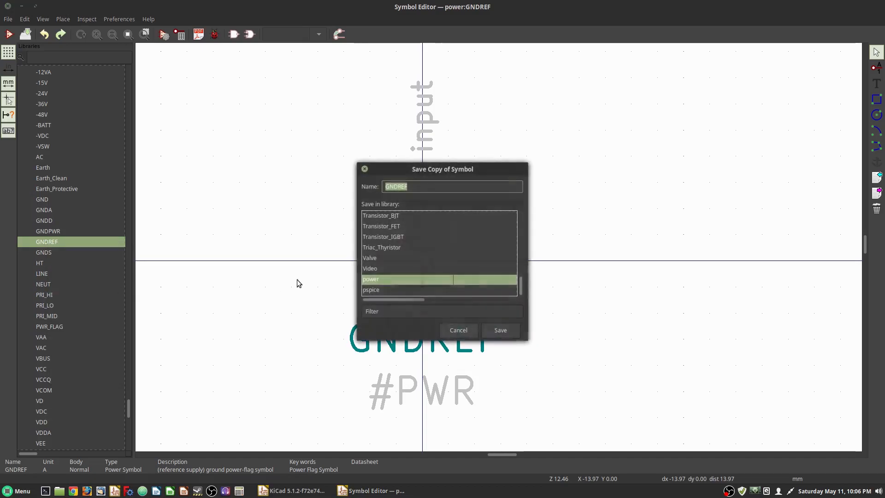
{"action": "left_click", "coordinate": [423, 183]}
{"action": "key", "text": "BackSpace"}
{"action": "key", "text": "BackSpace"}
{"action": "key", "text": "BackSpace"}
{"action": "scroll", "coordinate": [441, 270], "scroll_direction": "up", "scroll_amount": 15}
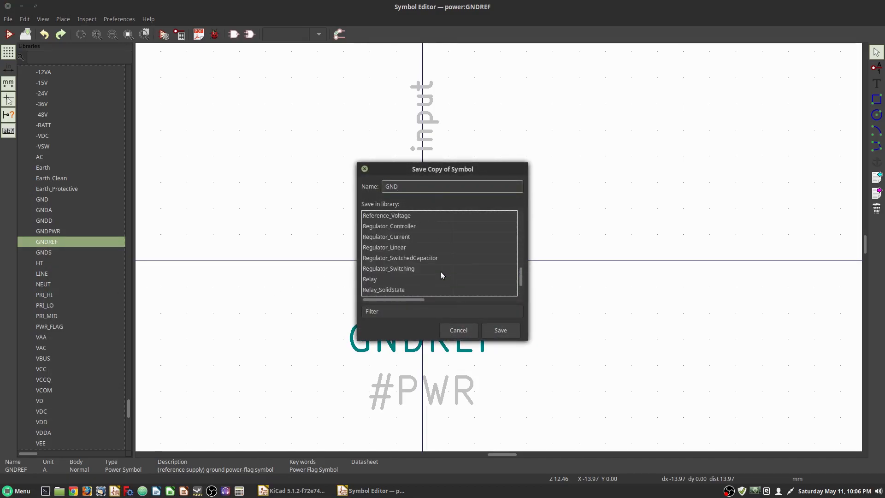
{"action": "scroll", "coordinate": [377, 244], "scroll_direction": "up", "scroll_amount": 8}
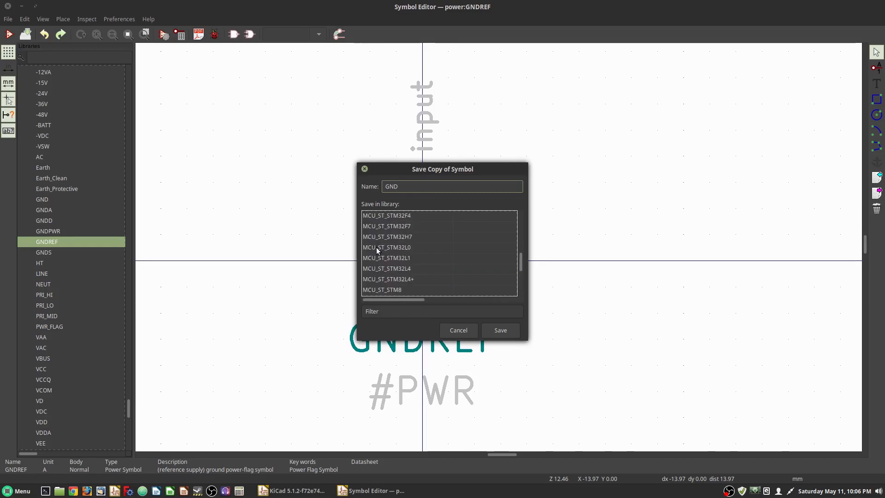
{"action": "scroll", "coordinate": [376, 248], "scroll_direction": "up", "scroll_amount": 2}
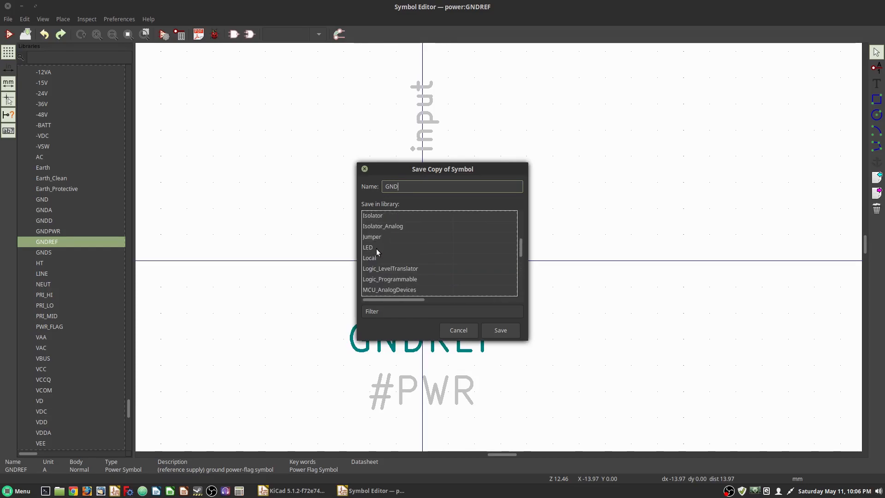
{"action": "double_click", "coordinate": [371, 260]}
Rename pin 1 of the Local library's GND symbol to GND
{"action": "scroll", "coordinate": [388, 264], "scroll_direction": "down", "scroll_amount": 5}
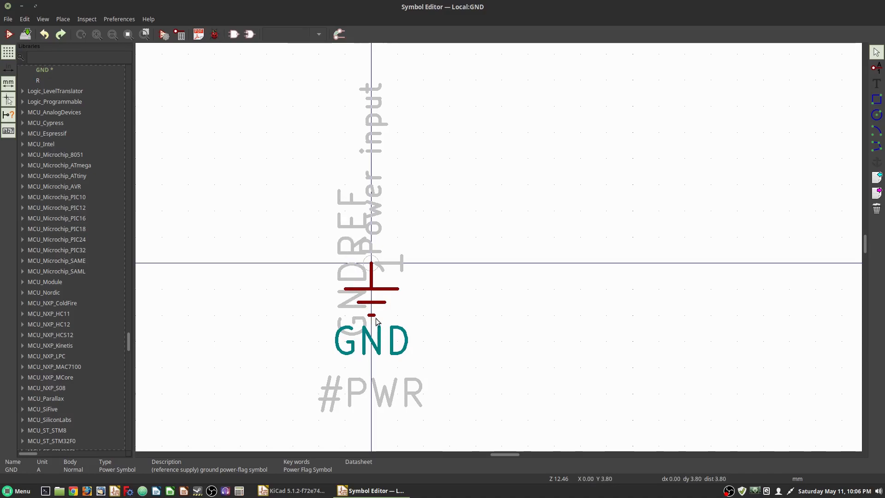
{"action": "left_click", "coordinate": [371, 263]}
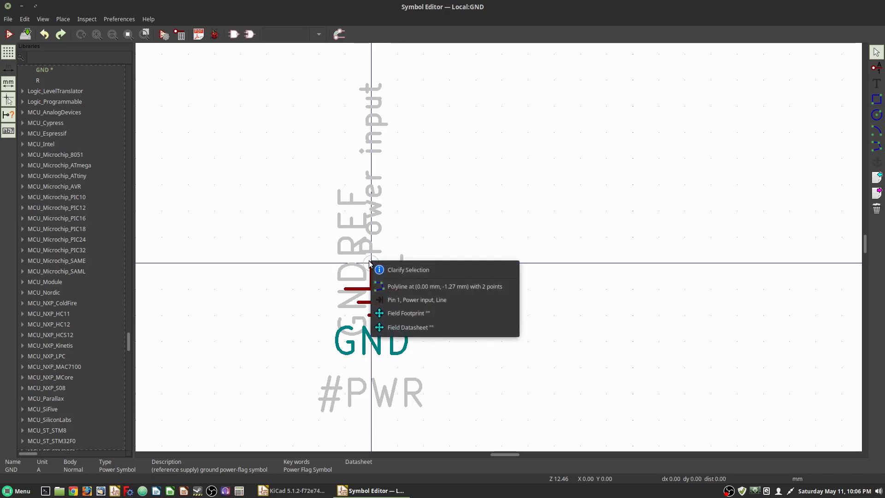
{"action": "left_click", "coordinate": [408, 300]}
{"action": "left_click", "coordinate": [413, 163]}
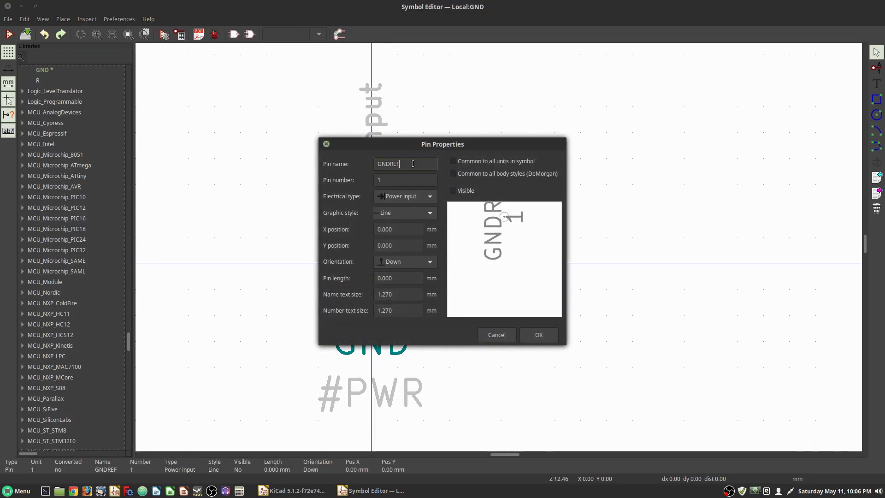
{"action": "key", "text": "BackSpace"}
{"action": "key", "text": "BackSpace"}
{"action": "key", "text": "BackSpace"}
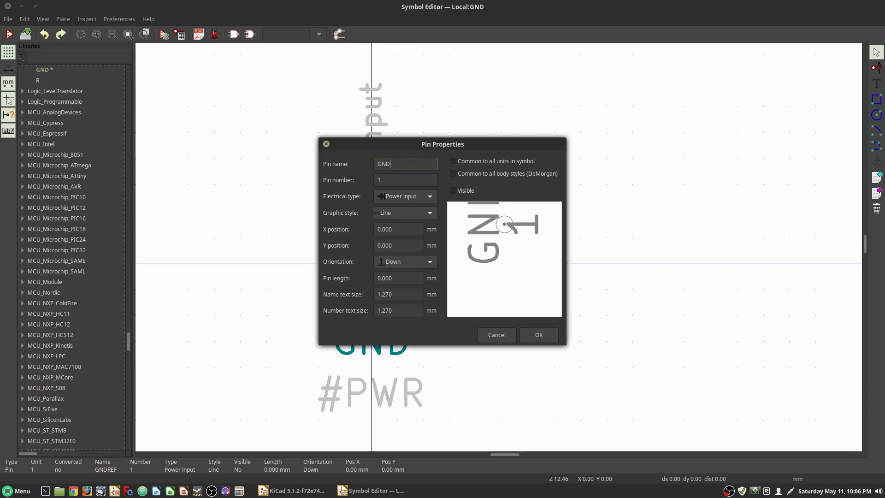
{"action": "left_click", "coordinate": [547, 338]}
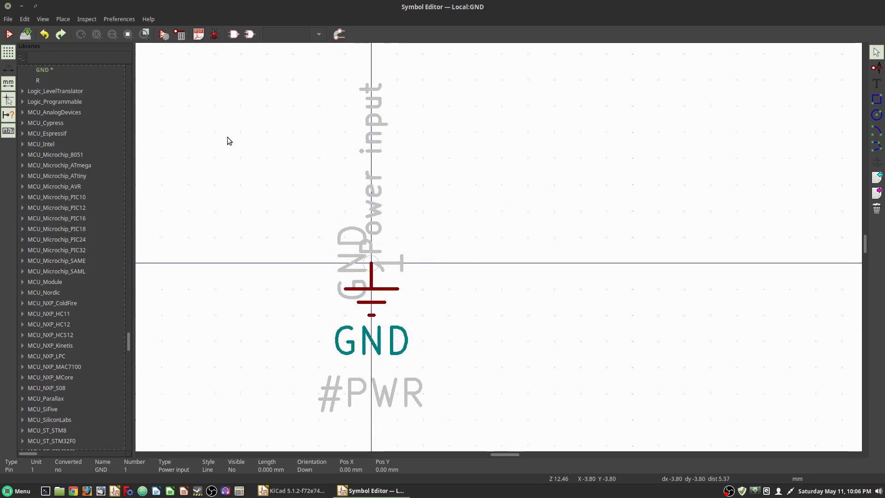
Save the GND symbol and the other unsaved power symbols in the Local library
{"action": "left_click", "coordinate": [25, 33]}
{"action": "scroll", "coordinate": [66, 183], "scroll_direction": "up", "scroll_amount": 5}
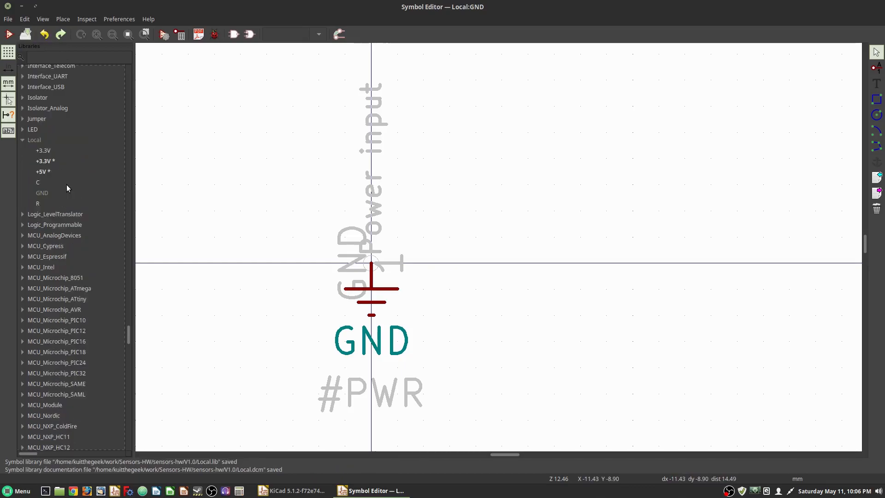
{"action": "scroll", "coordinate": [58, 223], "scroll_direction": "up", "scroll_amount": 1}
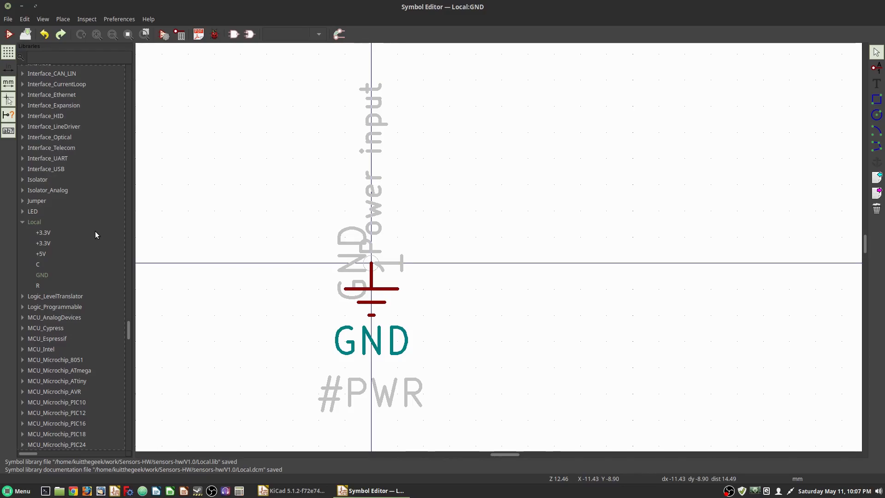
Add four custom fields to the properties of the Local library's R symbol
{"action": "double_click", "coordinate": [46, 285]}
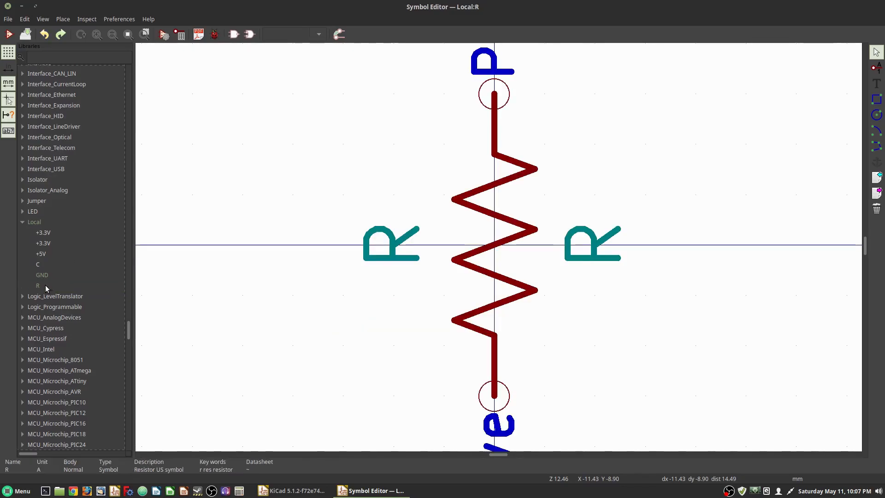
{"action": "scroll", "coordinate": [447, 266], "scroll_direction": "down", "scroll_amount": 4}
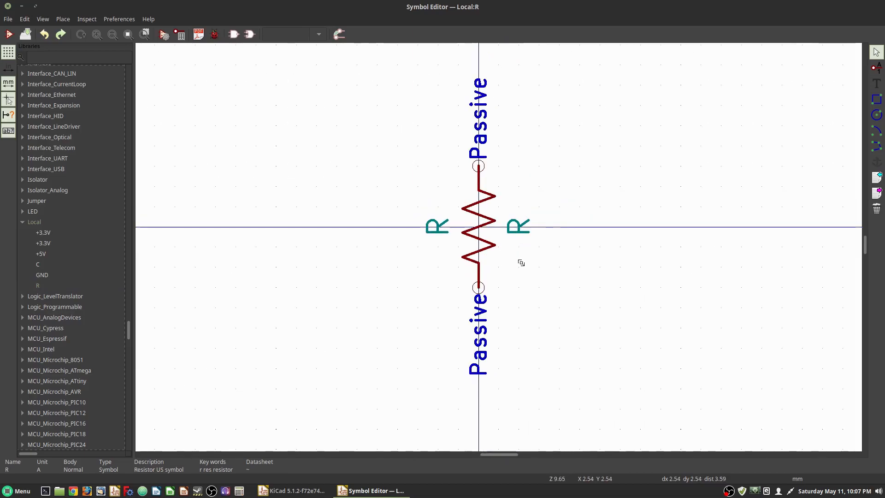
{"action": "middle_click_drag", "start_coordinate": [519, 260], "coordinate": [489, 294]}
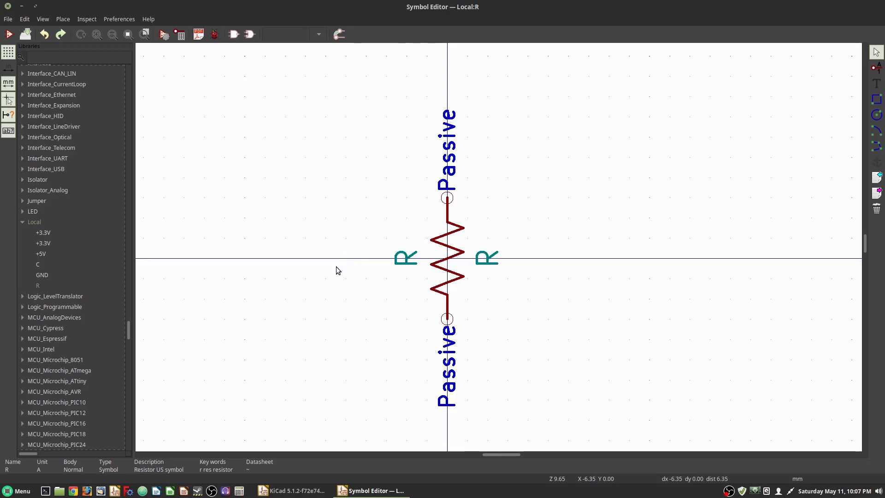
{"action": "left_click", "coordinate": [164, 36]}
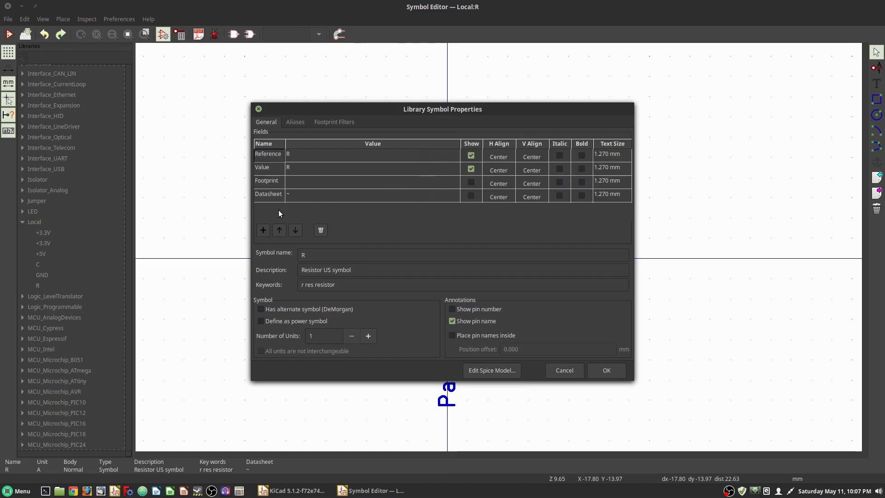
{"action": "left_click", "coordinate": [264, 230]}
{"action": "left_click", "coordinate": [264, 229]}
{"action": "left_click", "coordinate": [264, 229]}
{"action": "left_click", "coordinate": [264, 230]}
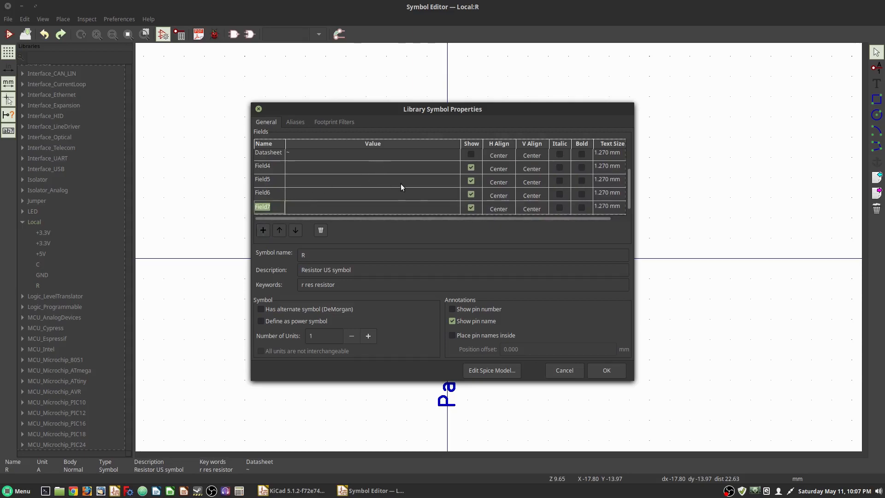
Turn off the display of the four new fields, Field4 to Field7, in the R symbol's properties
{"action": "left_click", "coordinate": [471, 167]}
{"action": "left_click", "coordinate": [471, 180]}
{"action": "left_click", "coordinate": [471, 194]}
{"action": "left_click", "coordinate": [470, 208]}
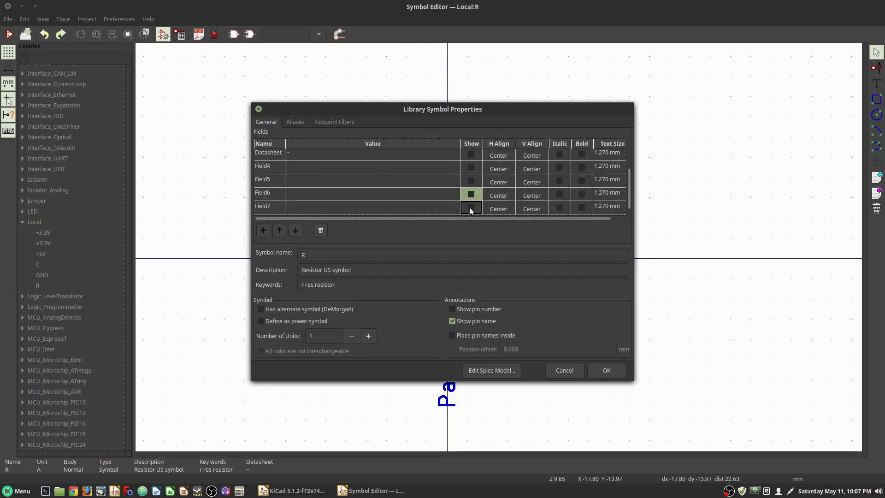
Rename Field4 of the R symbol as MFG P/N and set its value to ~
{"action": "left_click", "coordinate": [274, 167]}
{"action": "type", "text": "MFG"}
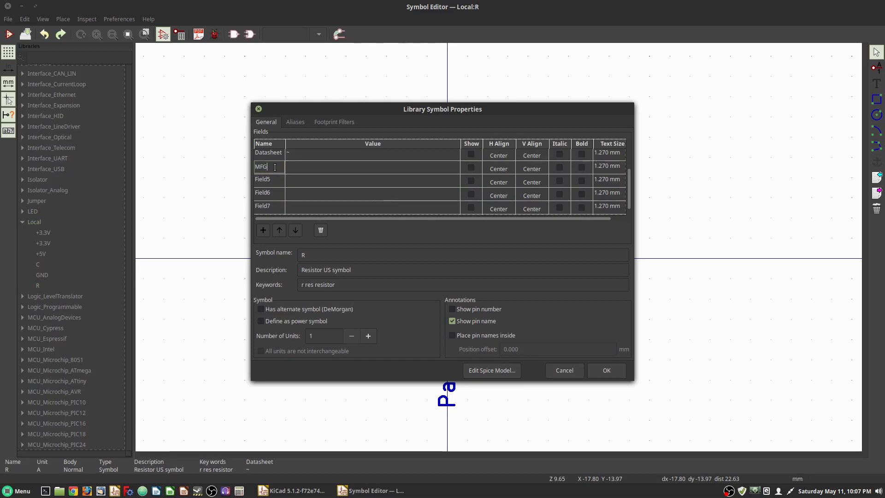
{"action": "type", "text": " P/N"}
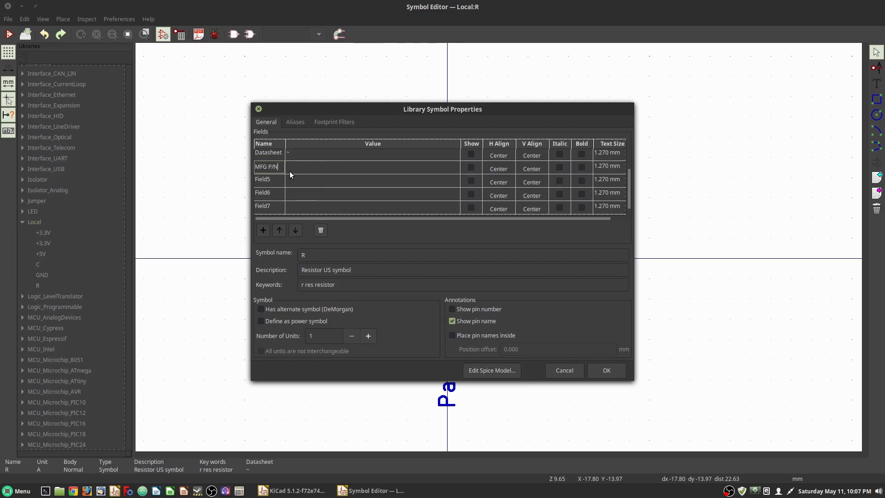
{"action": "left_click", "coordinate": [309, 168]}
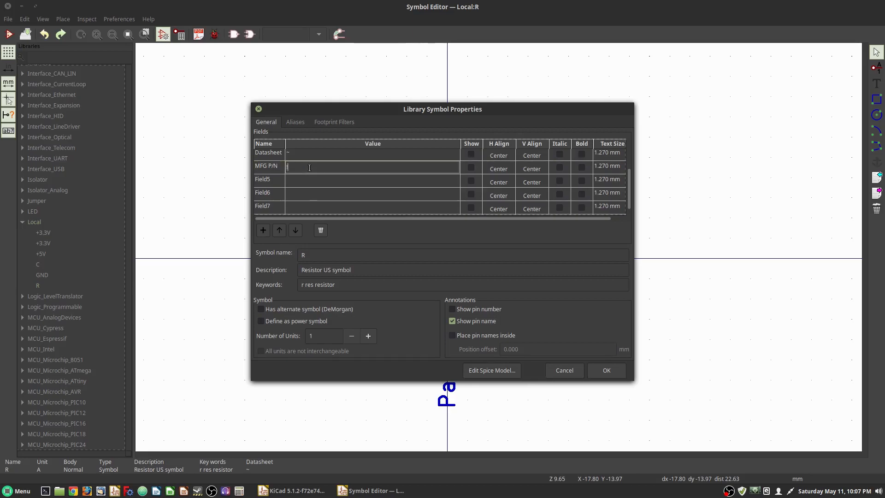
{"action": "type", "text": "~"}
Rename Field5 of the R symbol as Part Link and set its value to ~
{"action": "left_click", "coordinate": [278, 181]}
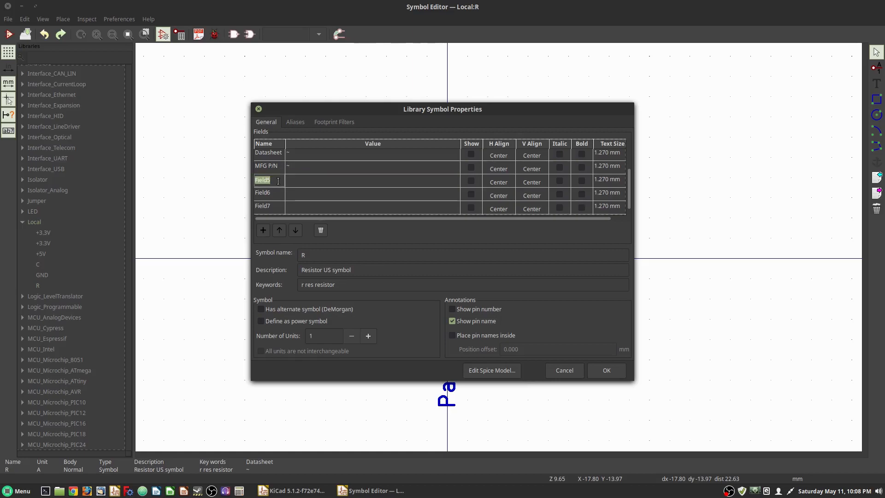
{"action": "type", "text": "Part Link"}
{"action": "key", "text": "Tab"}
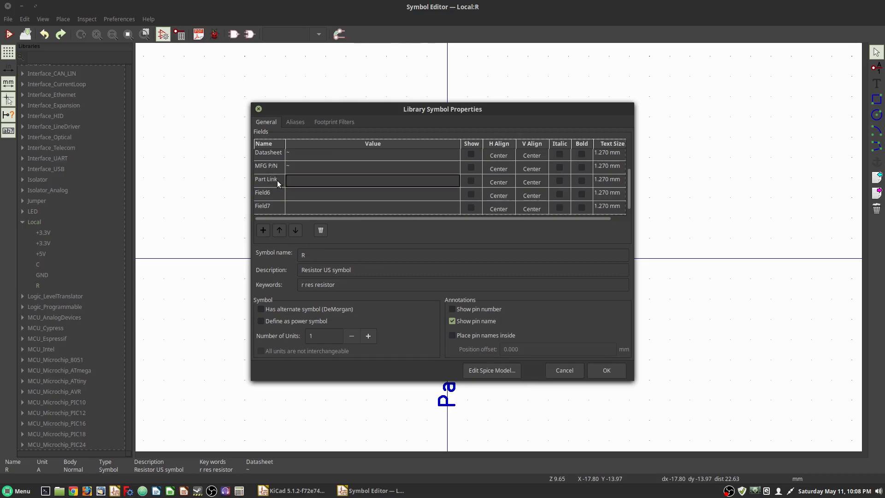
{"action": "type", "text": "~"}
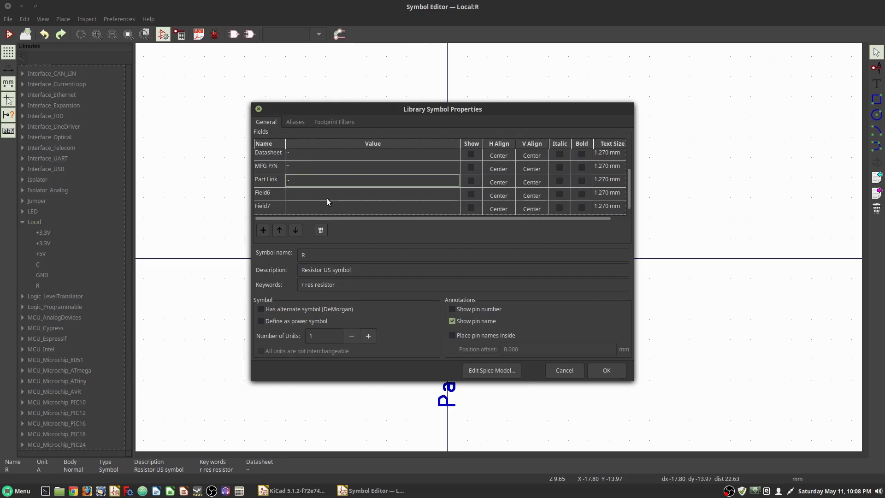
Rename Field6 of the R symbol as Config and set its value to Fit
{"action": "left_click", "coordinate": [272, 193]}
{"action": "type", "text": "Conf"}
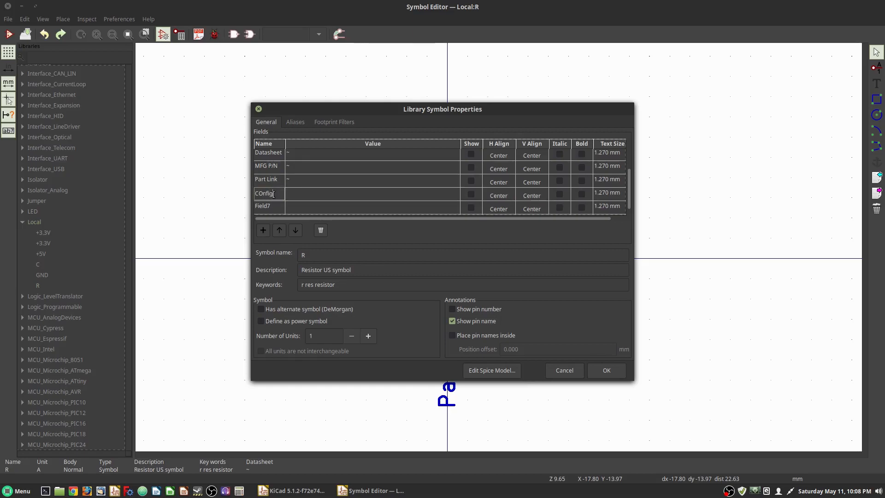
{"action": "type", "text": "ig"}
{"action": "key", "text": "Tab"}
{"action": "type", "text": "F"}
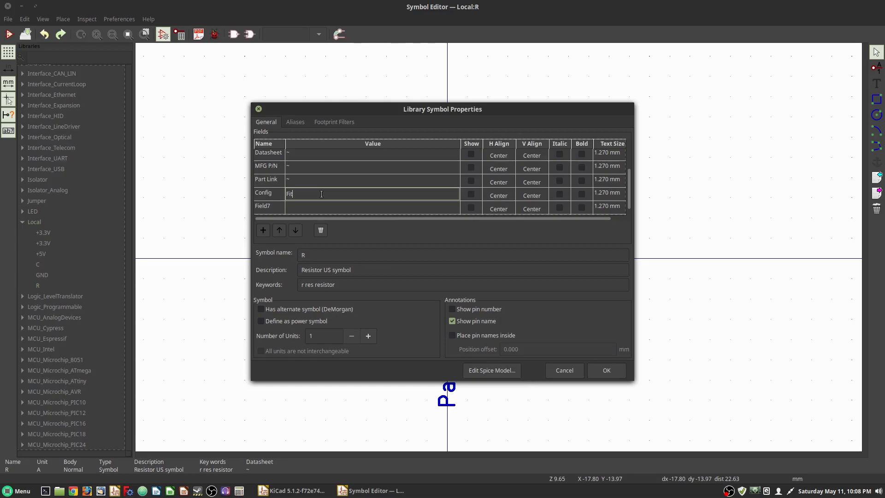
Rename Field7 of the R symbol as Description and set its value to ~
{"action": "left_click", "coordinate": [275, 206]}
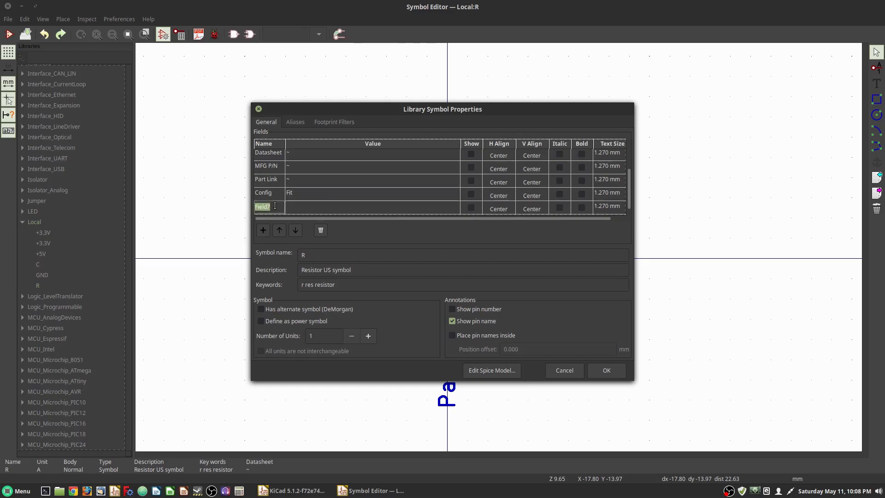
{"action": "type", "text": "Description"}
{"action": "left_click", "coordinate": [330, 203]}
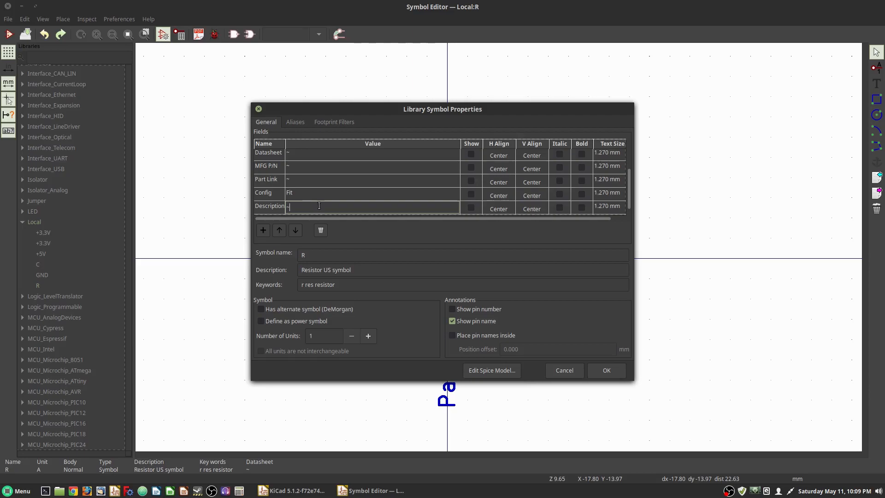
{"action": "scroll", "coordinate": [287, 197], "scroll_direction": "up", "scroll_amount": 1}
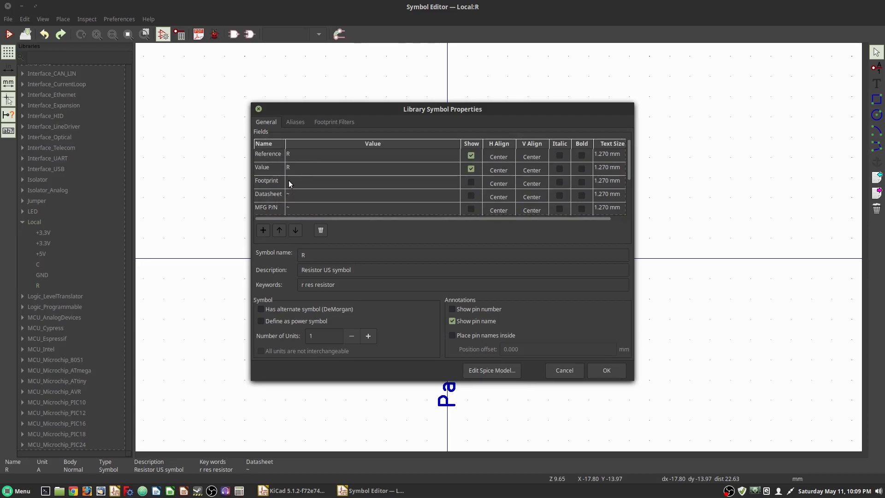
Browse footprints for the R symbol's Footprint field and select the Resistor_SMD library
{"action": "double_click", "coordinate": [300, 183]}
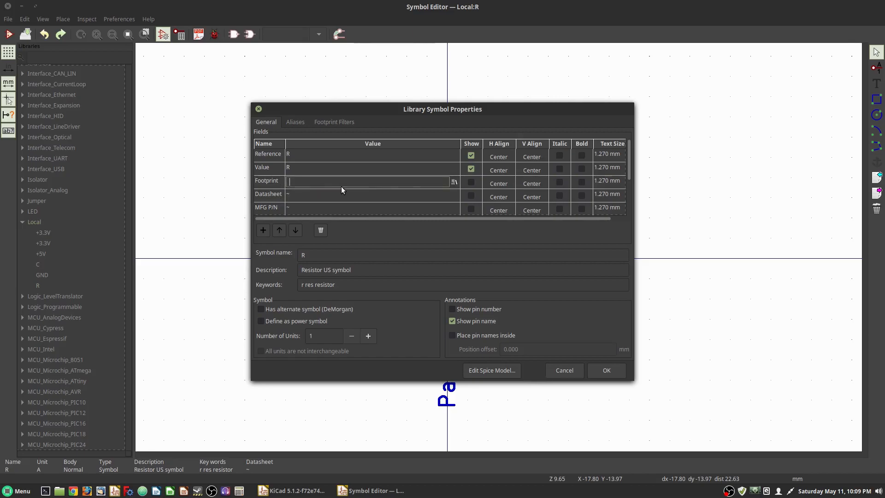
{"action": "left_click", "coordinate": [454, 182]}
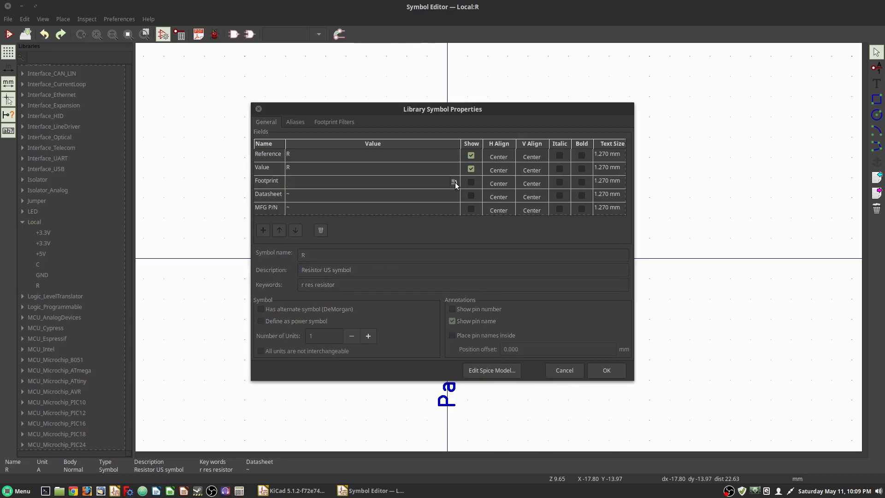
{"action": "left_click_drag", "start_coordinate": [609, 77], "coordinate": [458, 100]}
{"action": "scroll", "coordinate": [318, 221], "scroll_direction": "down", "scroll_amount": 10}
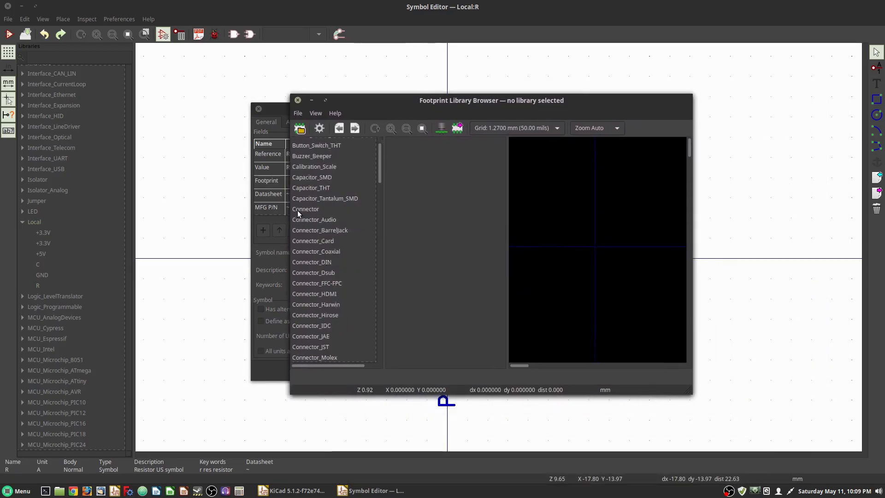
{"action": "scroll", "coordinate": [325, 249], "scroll_direction": "down", "scroll_amount": 5}
{"action": "scroll", "coordinate": [319, 262], "scroll_direction": "down", "scroll_amount": 5}
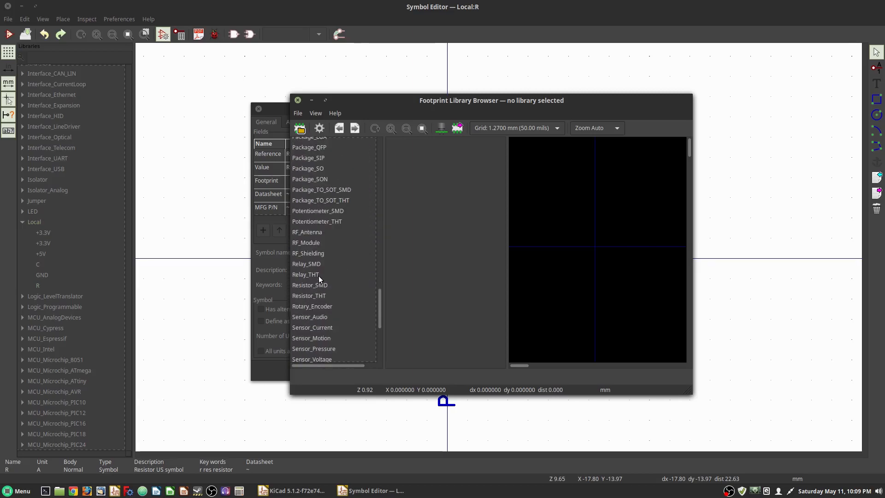
{"action": "left_click", "coordinate": [318, 285]}
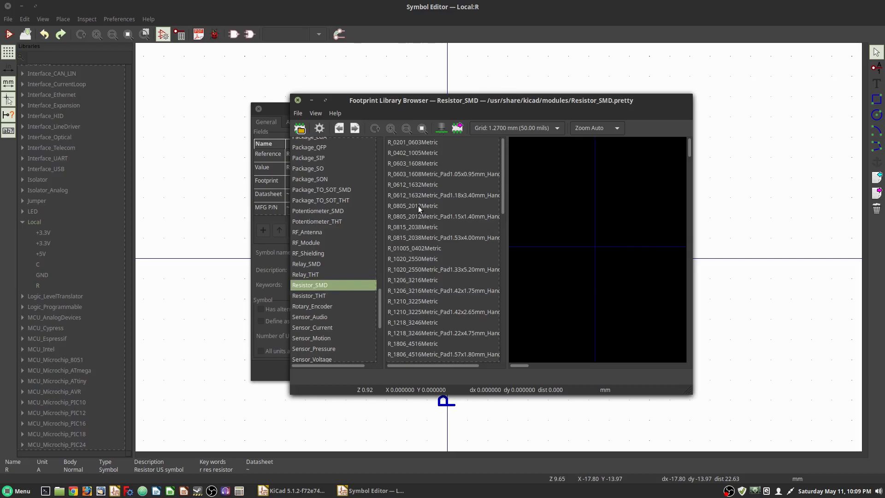
Compare the plain and hand-solder 0603 footprints, assign R_0603_1608Metric to the R symbol, and accept its properties
{"action": "left_click", "coordinate": [419, 164]}
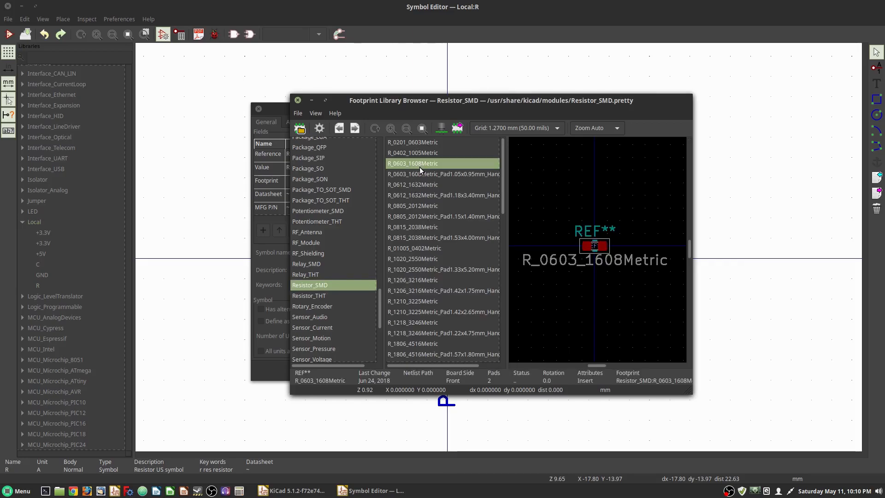
{"action": "left_click", "coordinate": [408, 174]}
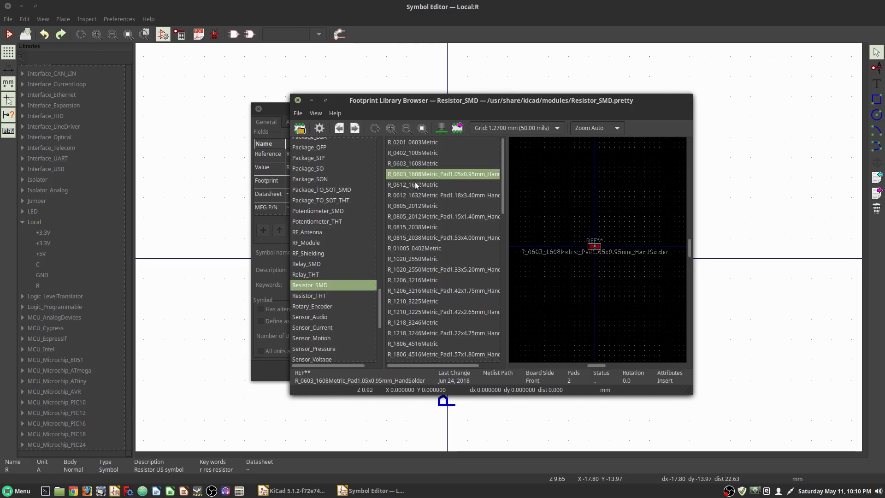
{"action": "scroll", "coordinate": [584, 247], "scroll_direction": "up", "scroll_amount": 8}
{"action": "scroll", "coordinate": [585, 245], "scroll_direction": "down", "scroll_amount": 1}
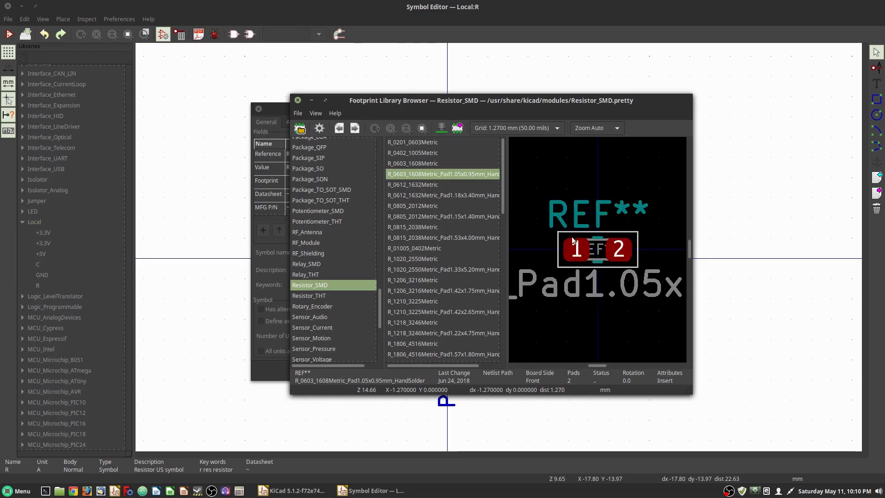
{"action": "left_click", "coordinate": [419, 163]}
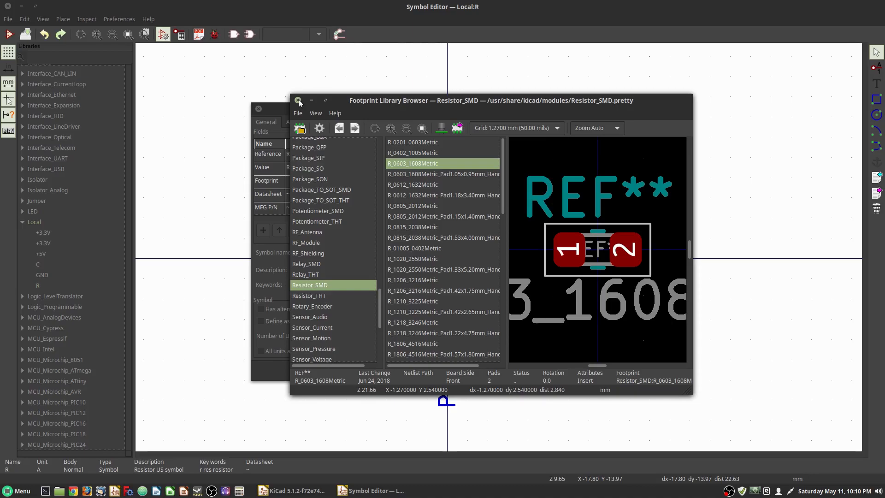
{"action": "double_click", "coordinate": [422, 165]}
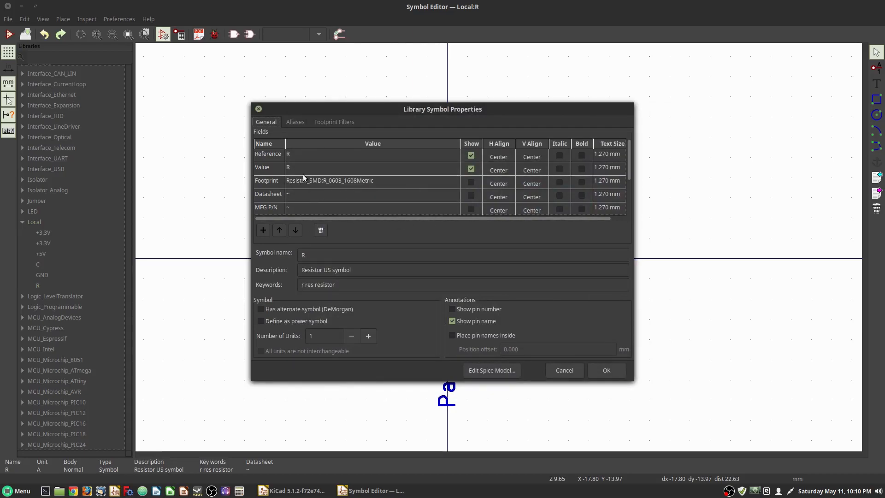
{"action": "left_click", "coordinate": [607, 370]}
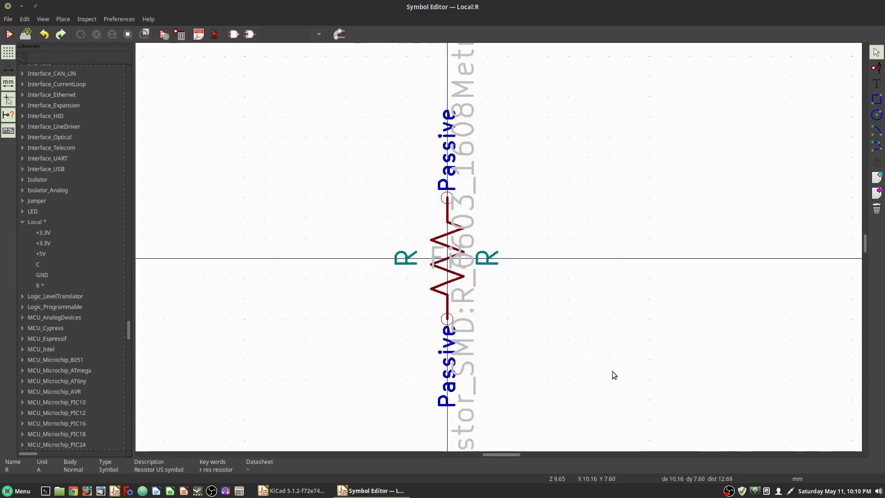
Rotate the R symbol's footprint text to horizontal and move it above the resistor, centred on the vertical axis
{"action": "scroll", "coordinate": [489, 267], "scroll_direction": "down", "scroll_amount": 2}
{"action": "scroll", "coordinate": [500, 253], "scroll_direction": "down", "scroll_amount": 1}
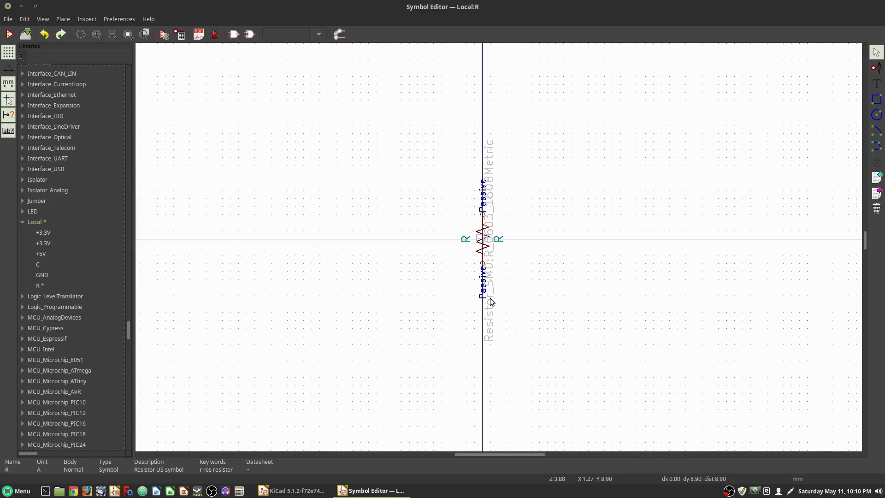
{"action": "left_click_drag", "start_coordinate": [491, 297], "coordinate": [480, 150]}
{"action": "key", "text": "r"}
{"action": "left_click", "coordinate": [479, 150]}
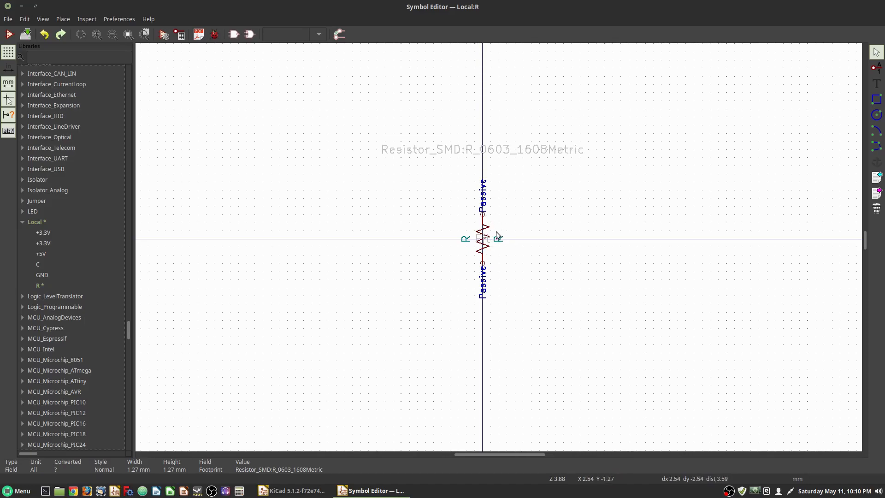
Move the Config field text Fit to about 11.4 mm above the R symbol's origin, just below the footprint text
{"action": "scroll", "coordinate": [483, 236], "scroll_direction": "up", "scroll_amount": 3}
{"action": "left_click", "coordinate": [504, 251]}
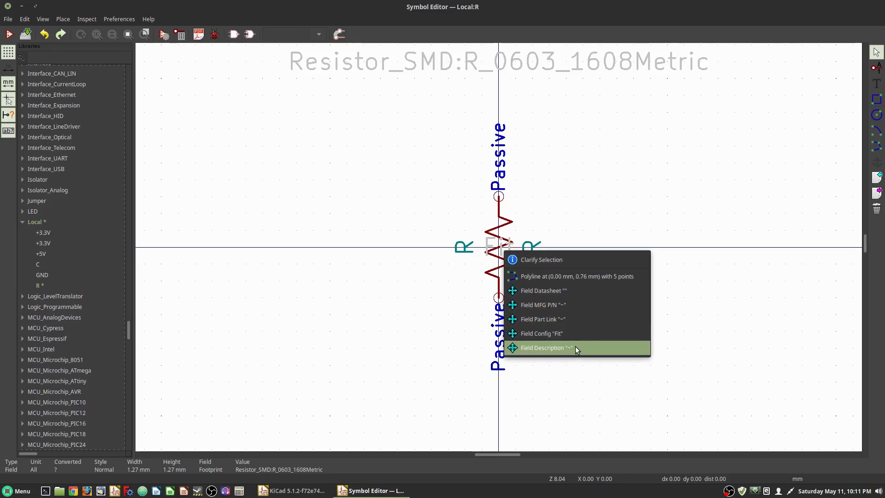
{"action": "left_click", "coordinate": [548, 336]}
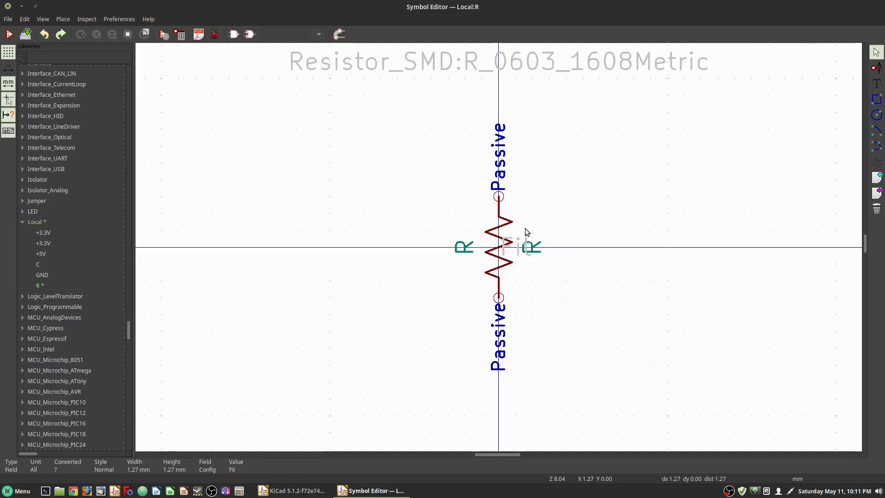
{"action": "left_click", "coordinate": [500, 90]}
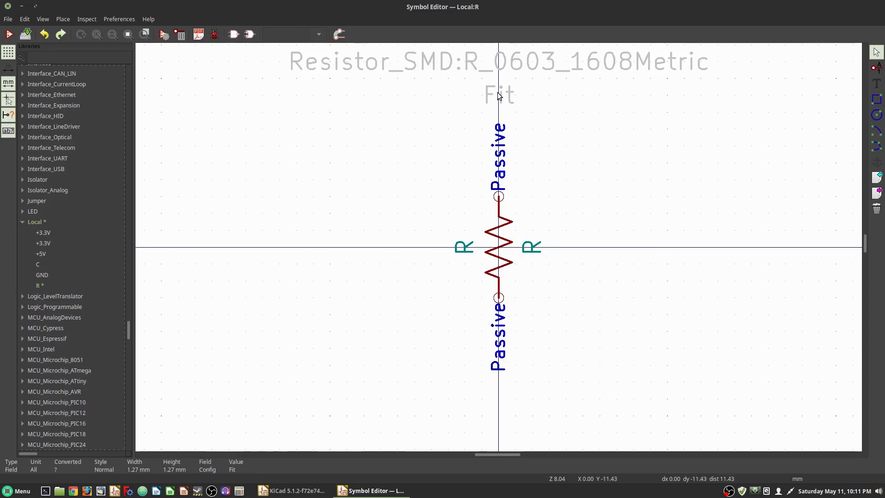
{"action": "scroll", "coordinate": [549, 112], "scroll_direction": "down", "scroll_amount": 2}
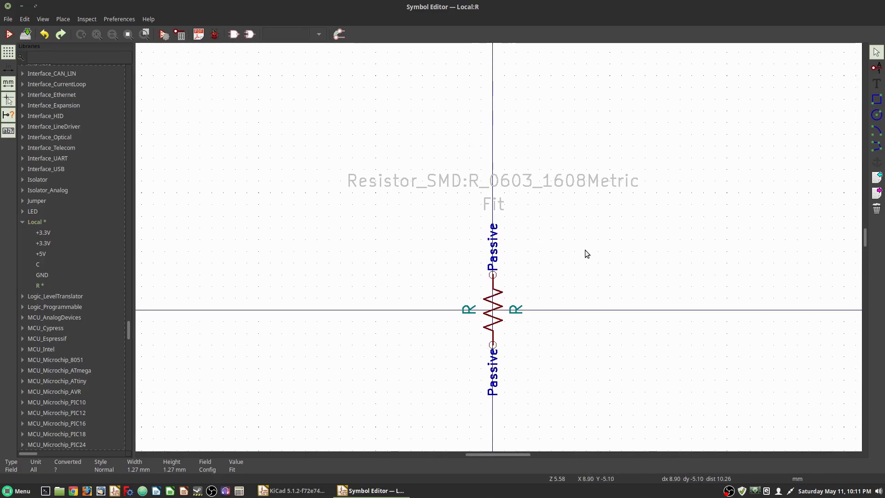
Check the R symbol's field properties once more and save the changes to the Local library
{"action": "left_click", "coordinate": [162, 35]}
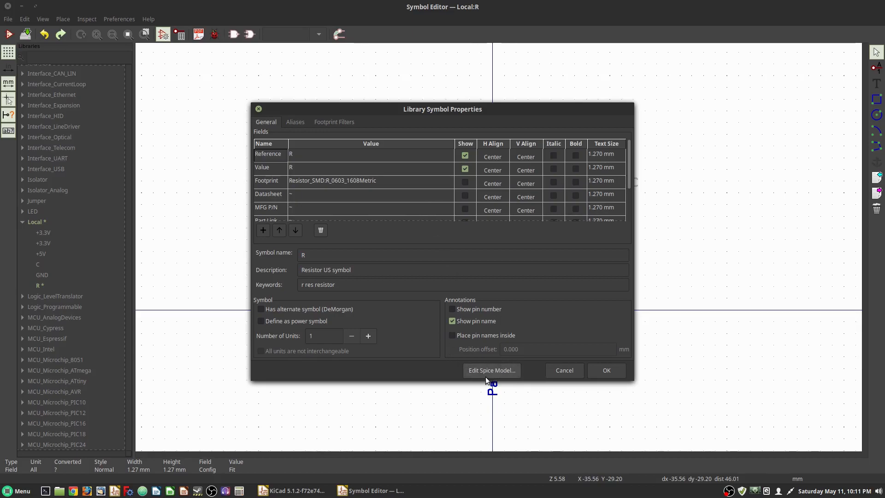
{"action": "left_click", "coordinate": [605, 372]}
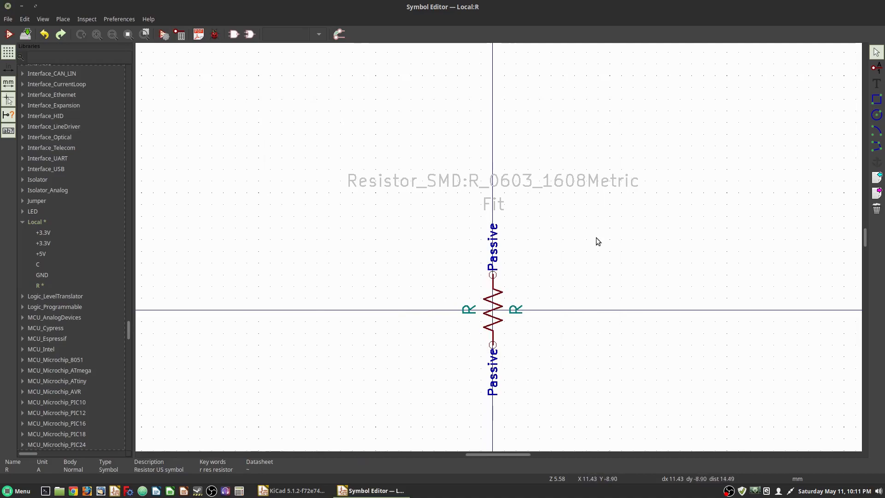
{"action": "scroll", "coordinate": [567, 337], "scroll_direction": "down", "scroll_amount": 1}
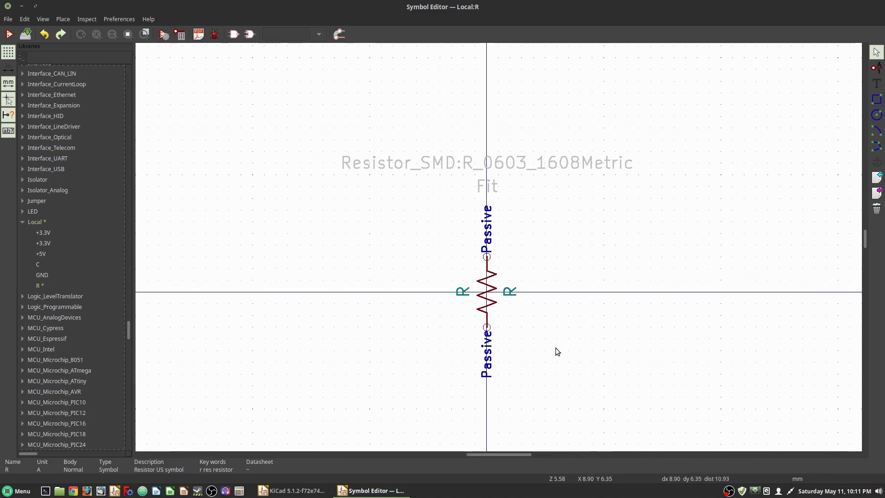
{"action": "left_click", "coordinate": [25, 36]}
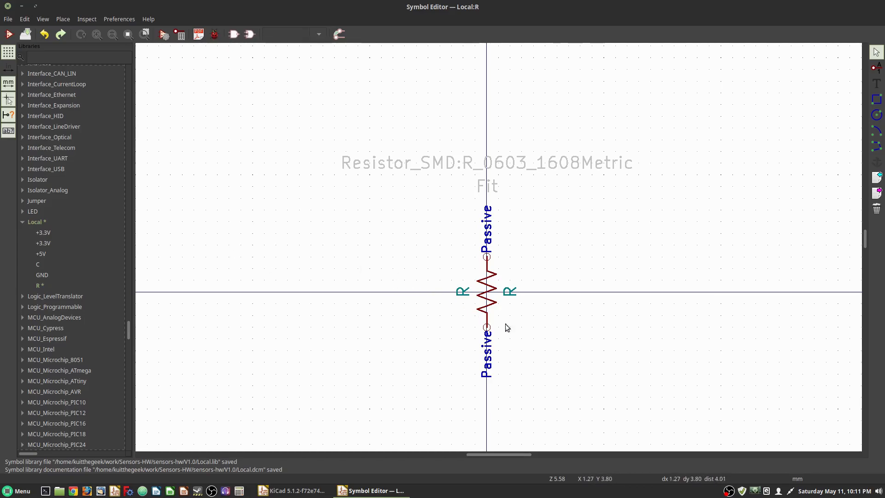
{"action": "middle_click_drag", "start_coordinate": [387, 332], "coordinate": [362, 300]}
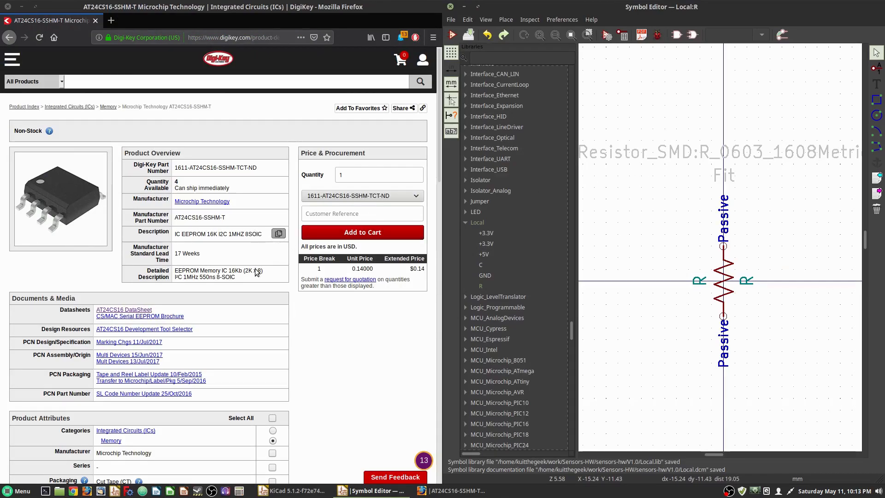
Examine the AT24CS16-SSHM-T product page on Digi-Key for its stock status, part details and datasheet link
{"action": "mouse_move", "coordinate": [191, 237]}
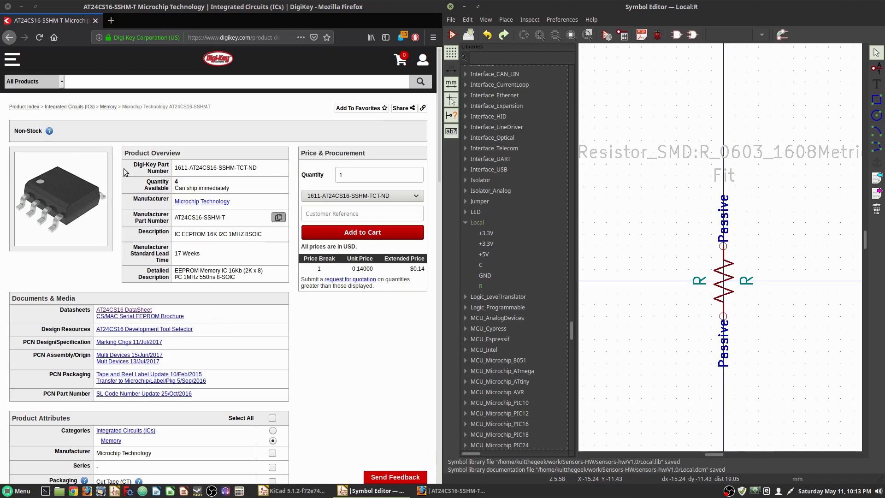
{"action": "left_click_drag", "start_coordinate": [16, 132], "coordinate": [35, 131]}
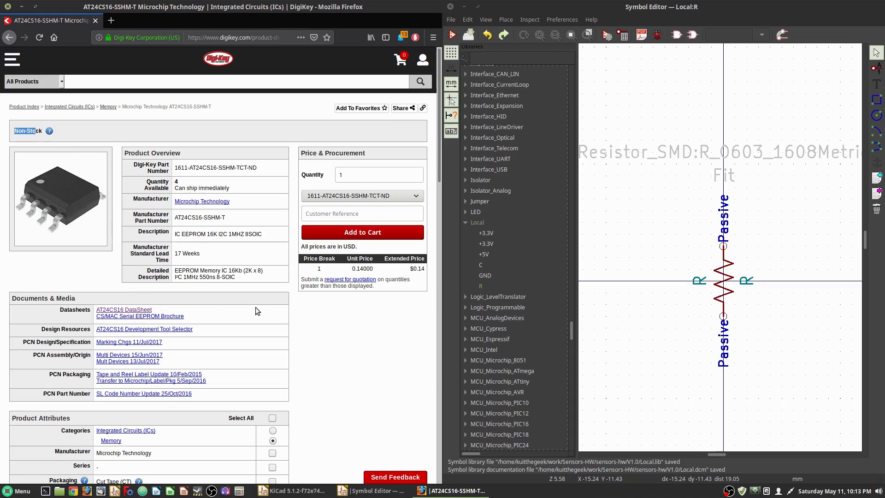
{"action": "scroll", "coordinate": [248, 305], "scroll_direction": "down", "scroll_amount": 2}
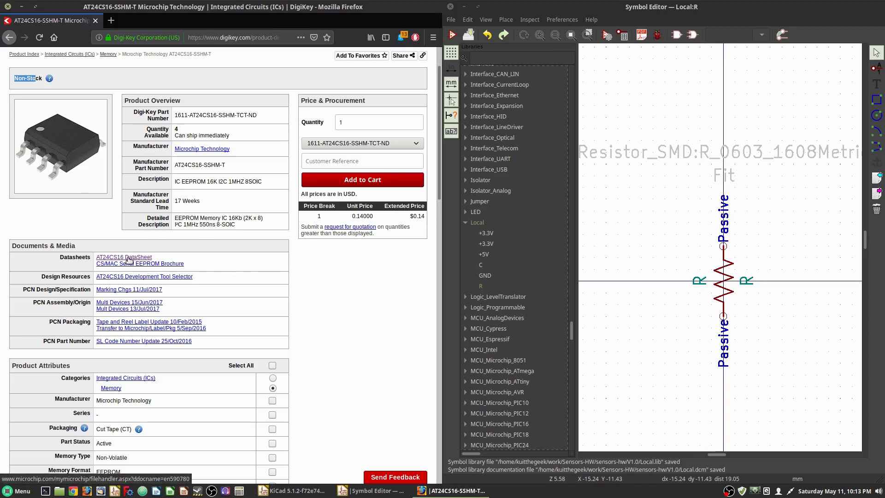
Create a new symbol named AT24CS16 in the Local library with the default reference designator U
{"action": "right_click", "coordinate": [488, 222]}
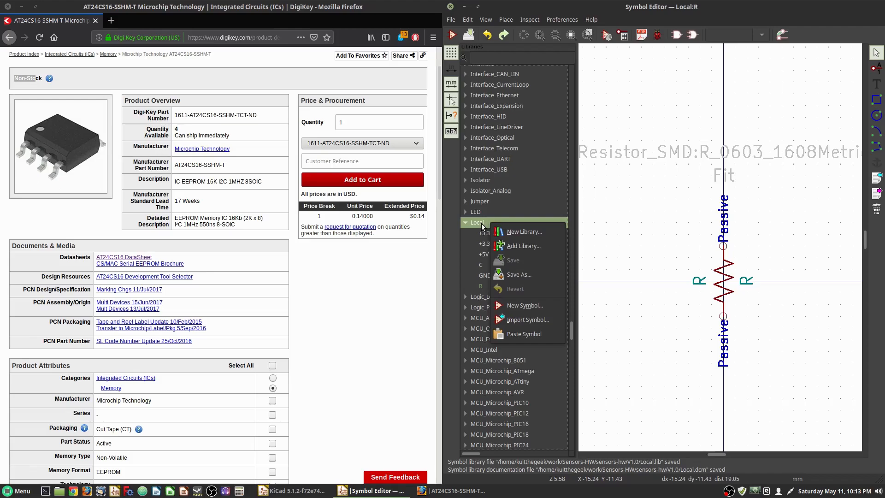
{"action": "left_click", "coordinate": [527, 306]}
{"action": "left_click_drag", "start_coordinate": [656, 136], "coordinate": [584, 139]}
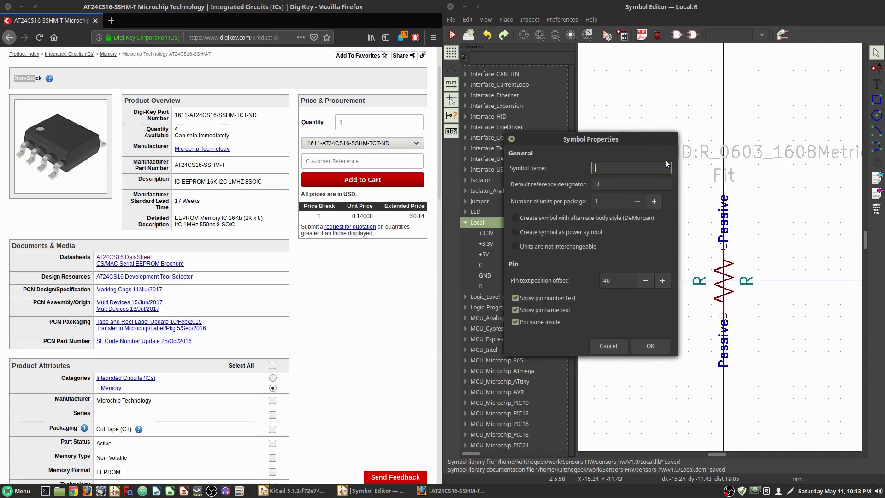
{"action": "type", "text": "AT24CS16"}
{"action": "left_click", "coordinate": [606, 184]}
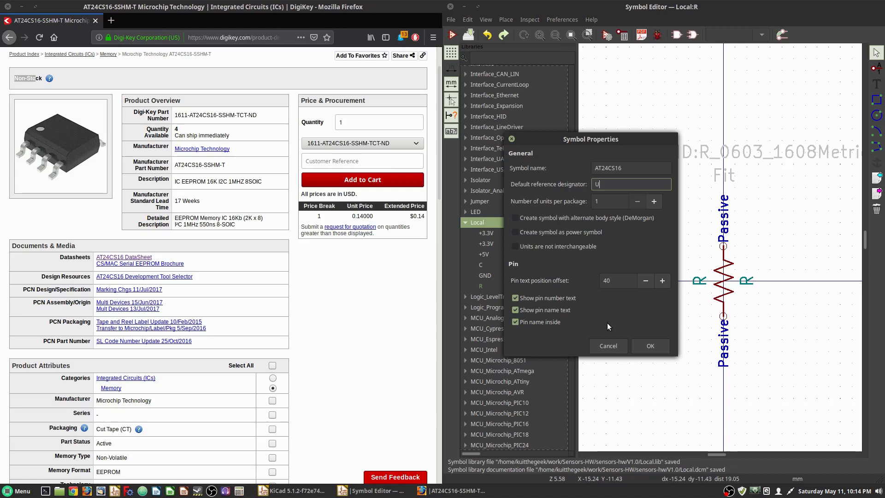
{"action": "left_click", "coordinate": [656, 345]}
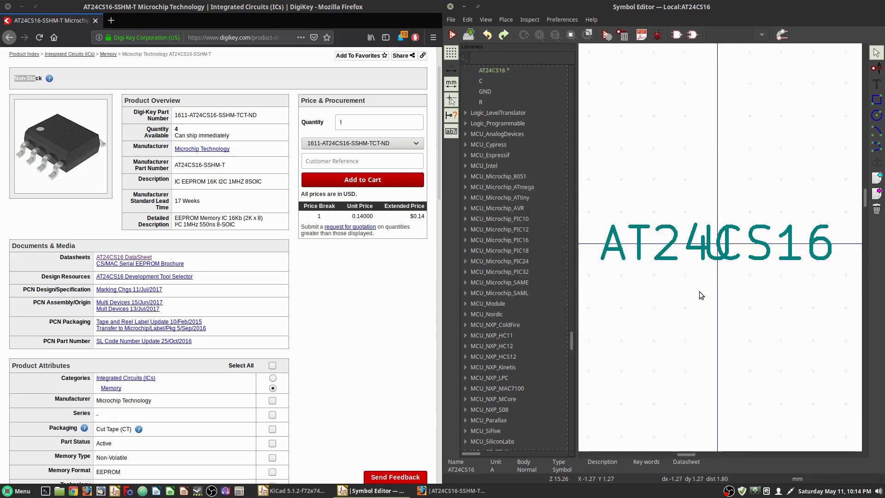
Move the AT24CS16 value text to about 5 mm above the origin and place the reference U directly above it
{"action": "middle_click_drag", "start_coordinate": [683, 261], "coordinate": [715, 244]}
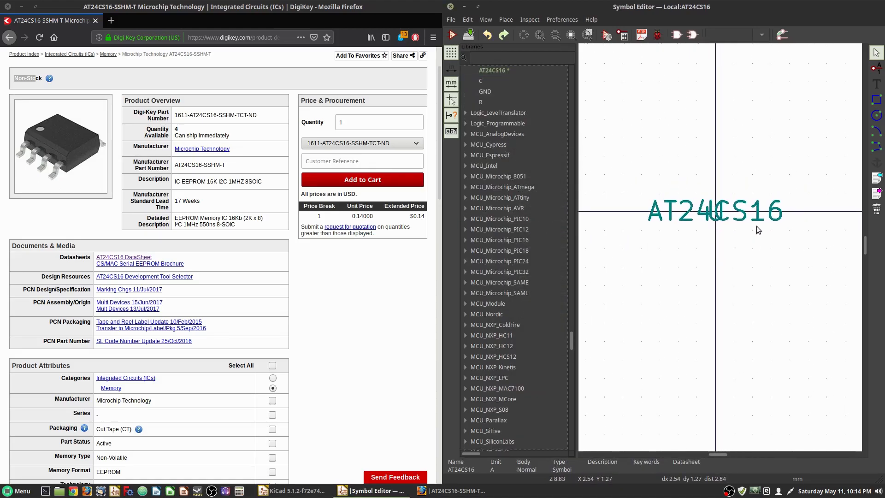
{"action": "left_click_drag", "start_coordinate": [718, 212], "coordinate": [718, 136]}
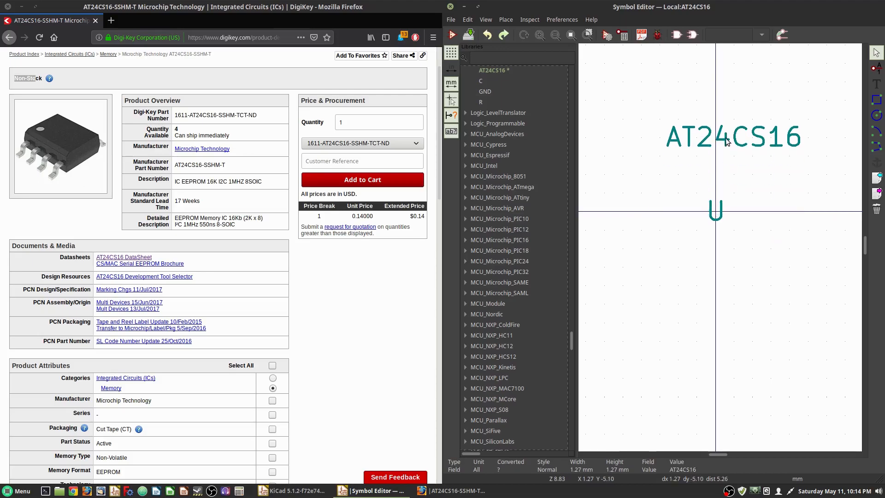
{"action": "left_click", "coordinate": [718, 211]}
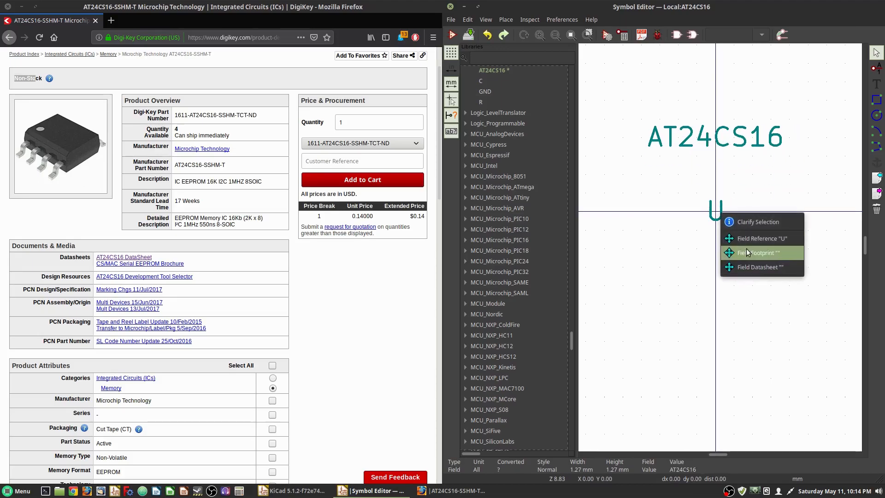
{"action": "left_click", "coordinate": [749, 235]}
{"action": "left_click", "coordinate": [712, 107]}
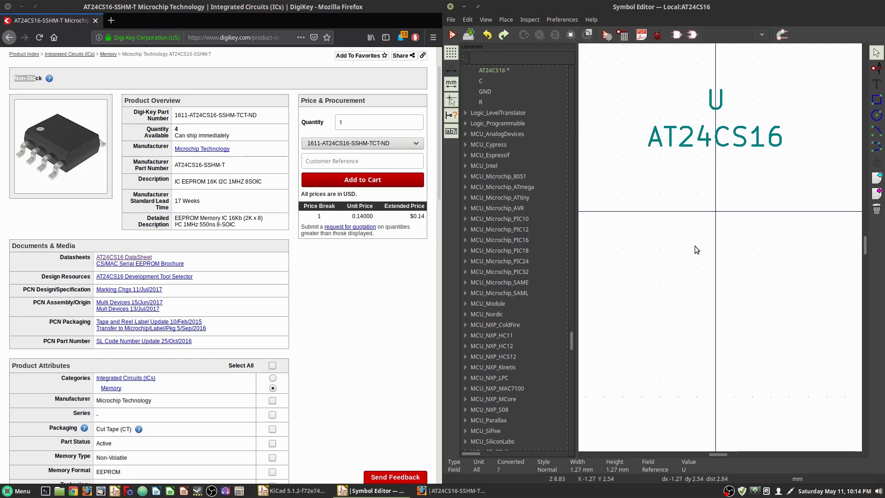
Open the AT24CS16 datasheet from the product page and go to the Pin Descriptions and Pinouts section
{"action": "left_click", "coordinate": [140, 257]}
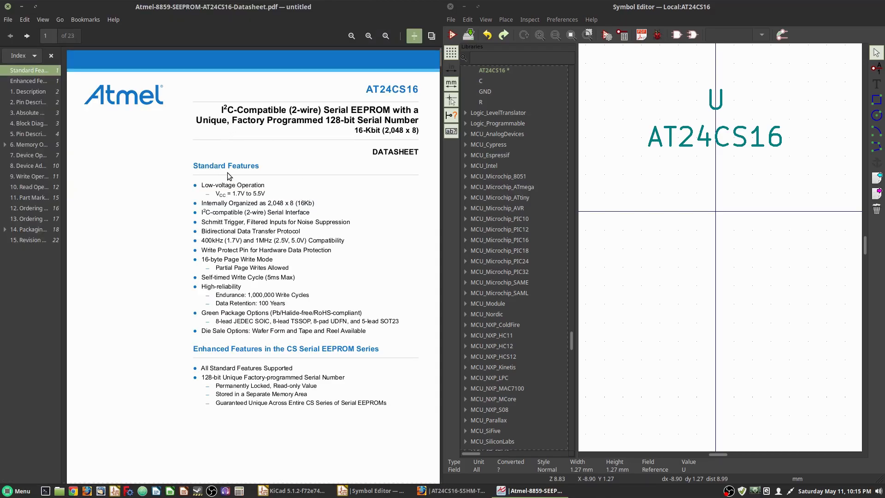
{"action": "left_click", "coordinate": [35, 104]}
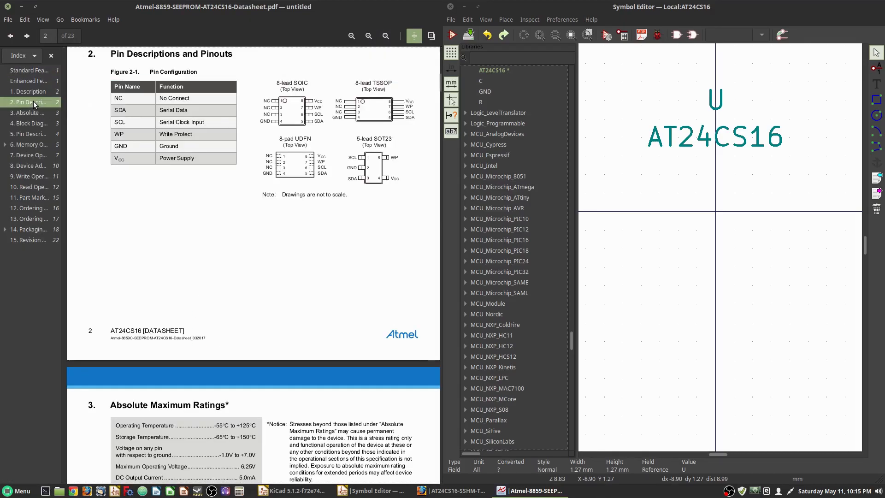
Start a new pin below and left of the origin, naming it NC with pin number 1
{"action": "scroll", "coordinate": [308, 245], "scroll_direction": "up", "scroll_amount": 1}
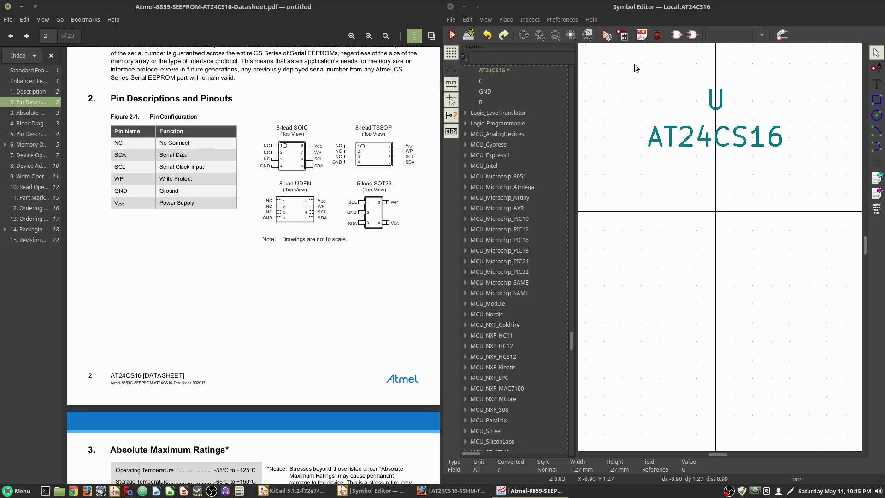
{"action": "left_click", "coordinate": [875, 69]}
{"action": "left_click", "coordinate": [667, 236]}
{"action": "left_click_drag", "start_coordinate": [482, 146], "coordinate": [658, 158]}
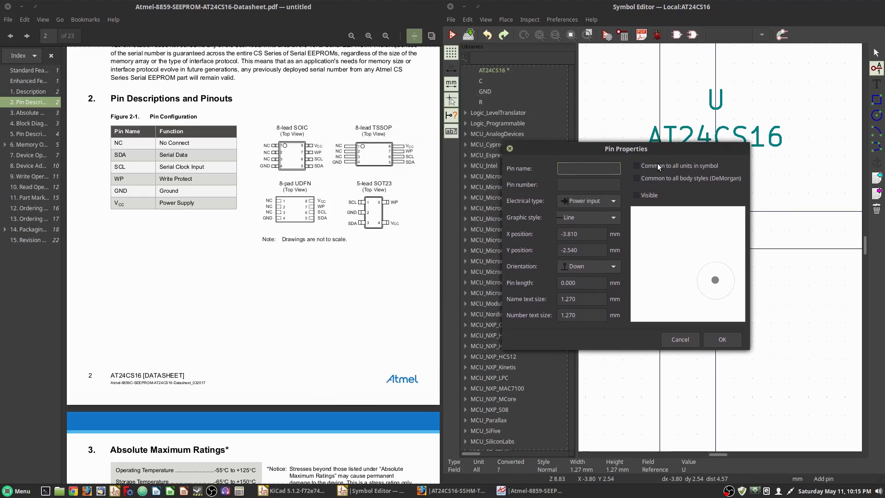
{"action": "type", "text": "NC"}
{"action": "left_click", "coordinate": [586, 184]}
{"action": "type", "text": "1"}
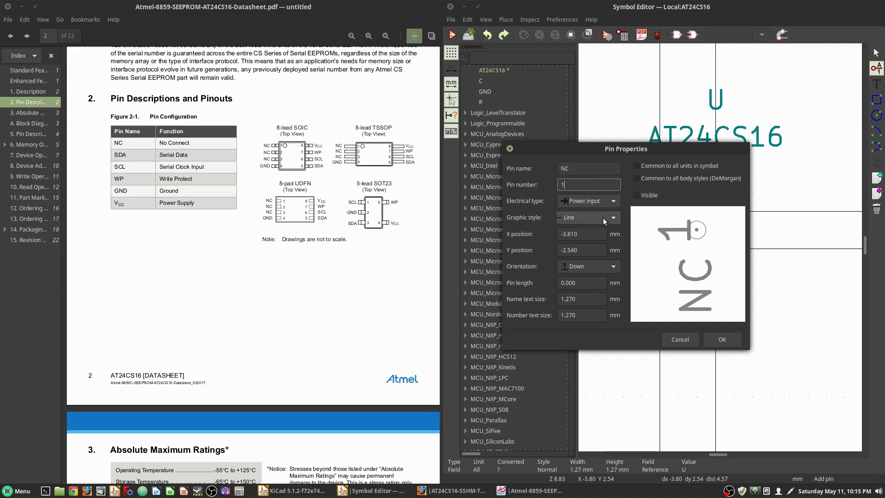
Set the new pin's electrical type to Not connected and orientation to Right, and place it about 5 mm left of the origin
{"action": "left_click", "coordinate": [612, 203]}
{"action": "left_click", "coordinate": [587, 254]}
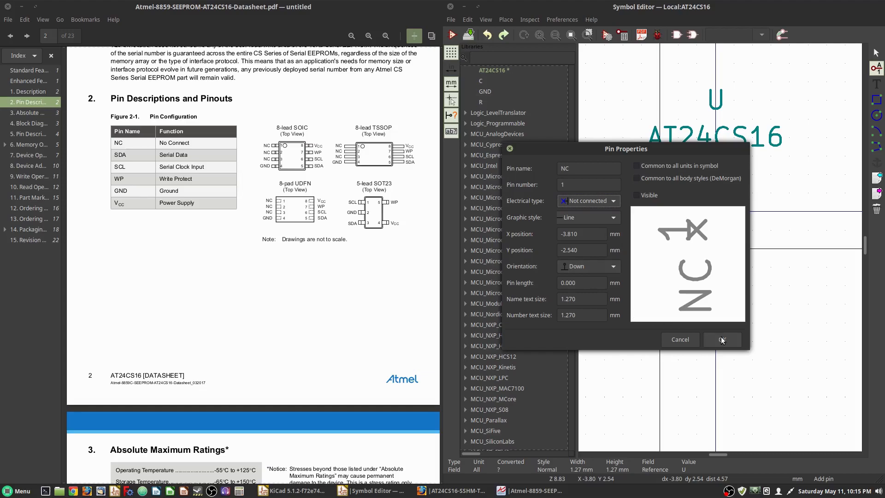
{"action": "left_click", "coordinate": [595, 267]}
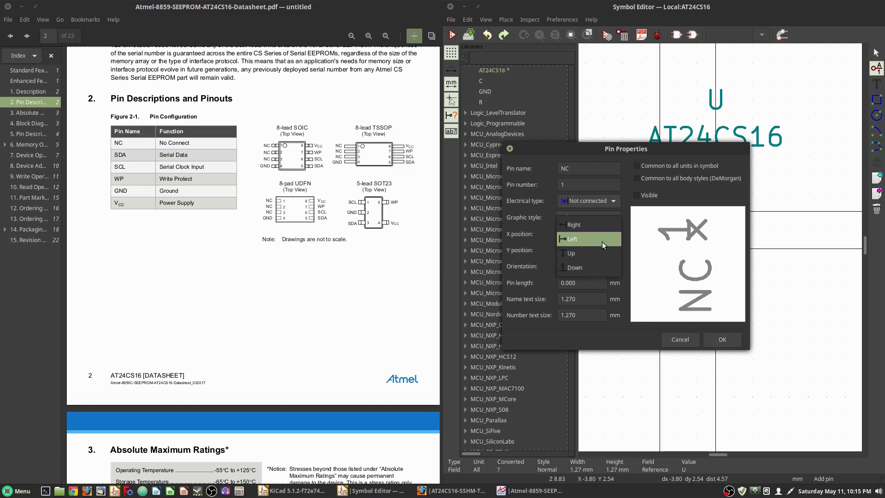
{"action": "left_click", "coordinate": [601, 224]}
{"action": "left_click", "coordinate": [723, 339]}
{"action": "scroll", "coordinate": [659, 248], "scroll_direction": "down", "scroll_amount": 2}
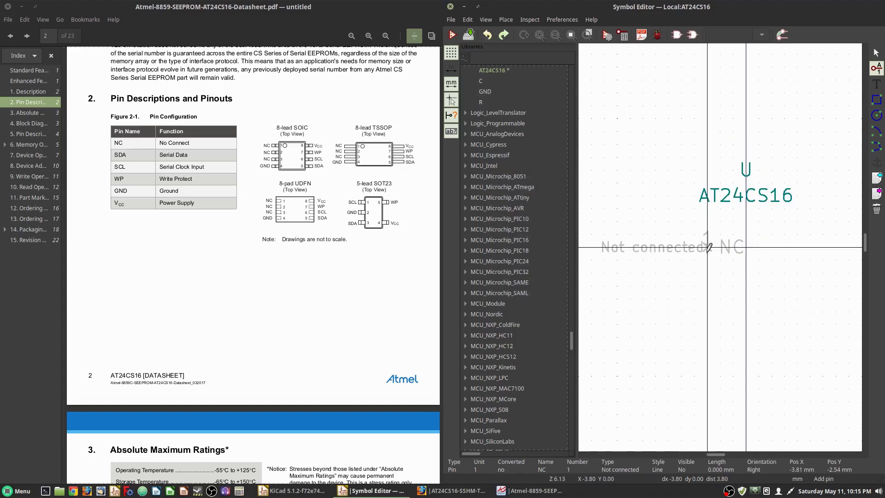
{"action": "scroll", "coordinate": [709, 238], "scroll_direction": "up", "scroll_amount": 2}
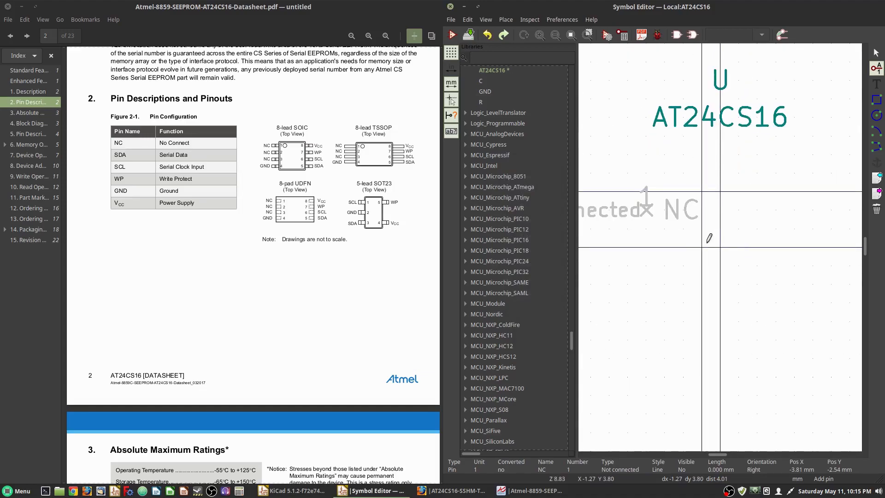
{"action": "key", "text": "Escape"}
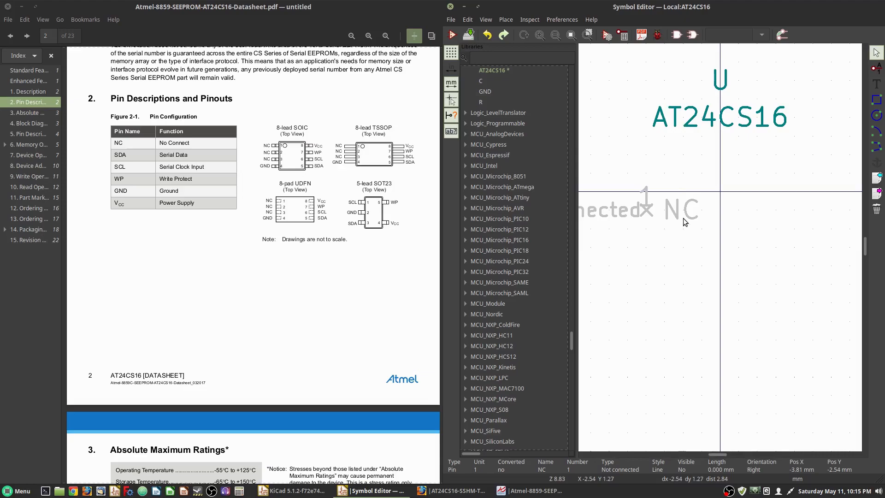
Open the symbol's pin table and add seven more pins to it
{"action": "left_click", "coordinate": [623, 38]}
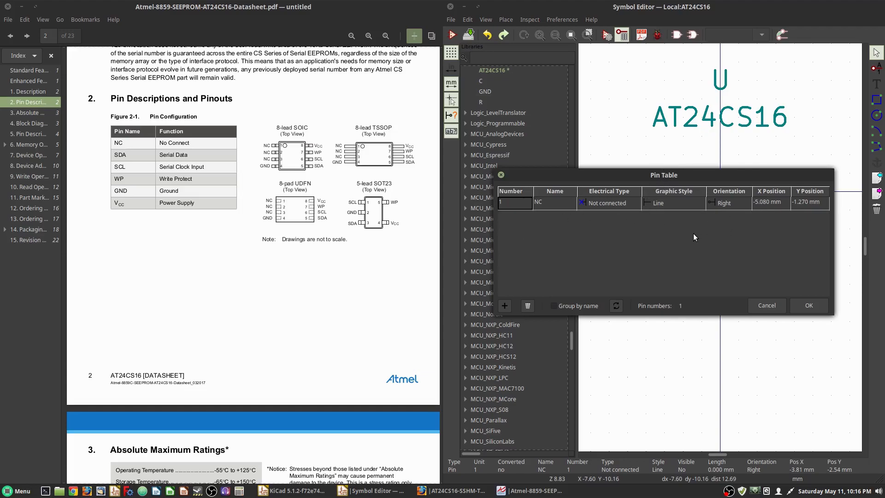
{"action": "left_click", "coordinate": [505, 305]}
{"action": "left_click", "coordinate": [505, 305]}
{"action": "left_click", "coordinate": [505, 306]}
{"action": "left_click", "coordinate": [504, 305]}
{"action": "left_click", "coordinate": [505, 306]}
{"action": "left_click", "coordinate": [504, 306]}
{"action": "left_click", "coordinate": [505, 306]}
{"action": "scroll", "coordinate": [519, 216], "scroll_direction": "up", "scroll_amount": 2}
Number the seven new pins 2 through 8 in the pin table
{"action": "left_click", "coordinate": [517, 214]}
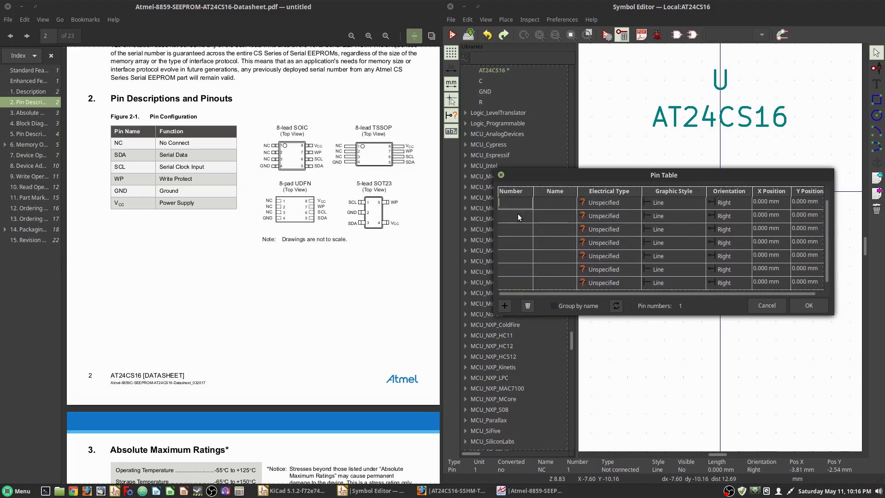
{"action": "type", "text": "2"}
{"action": "key", "text": "Return"}
{"action": "type", "text": "3"}
{"action": "key", "text": "Return"}
{"action": "type", "text": "4"}
{"action": "key", "text": "Return"}
{"action": "type", "text": "5"}
{"action": "key", "text": "Return"}
{"action": "type", "text": "6"}
{"action": "key", "text": "Return"}
{"action": "type", "text": "7"}
{"action": "key", "text": "Return"}
{"action": "type", "text": "8"}
{"action": "key", "text": "Return"}
{"action": "scroll", "coordinate": [530, 230], "scroll_direction": "up", "scroll_amount": 3}
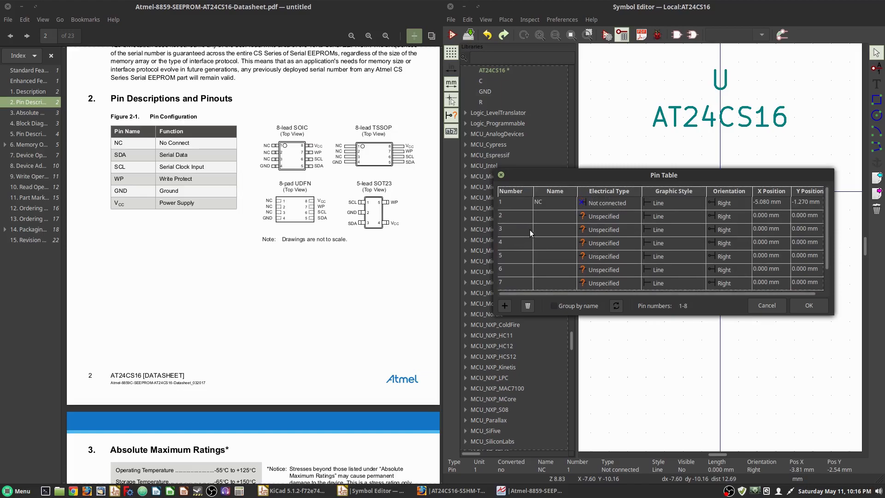
Name pins 2 through 8 NC, NC, GND, SDA, SCL, WP and VCC, following the datasheet's SOIC pinout
{"action": "left_click", "coordinate": [548, 215]}
{"action": "type", "text": "NC"}
{"action": "key", "text": "Return"}
{"action": "type", "text": "NC"}
{"action": "key", "text": "Return"}
{"action": "type", "text": "GND"}
{"action": "key", "text": "Return"}
{"action": "type", "text": "SDA"}
{"action": "key", "text": "Return"}
{"action": "type", "text": "SCL"}
{"action": "key", "text": "Return"}
{"action": "type", "text": "WP"}
{"action": "key", "text": "Return"}
{"action": "type", "text": "VCC"}
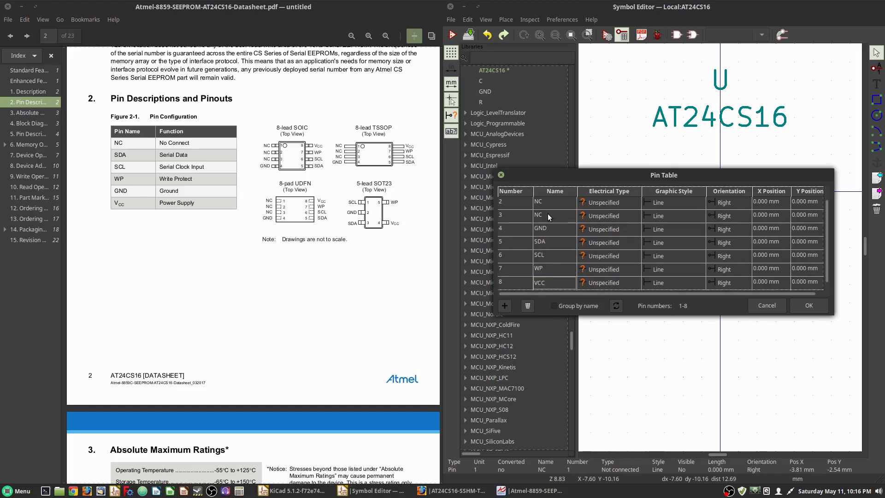
{"action": "scroll", "coordinate": [635, 244], "scroll_direction": "up", "scroll_amount": 1}
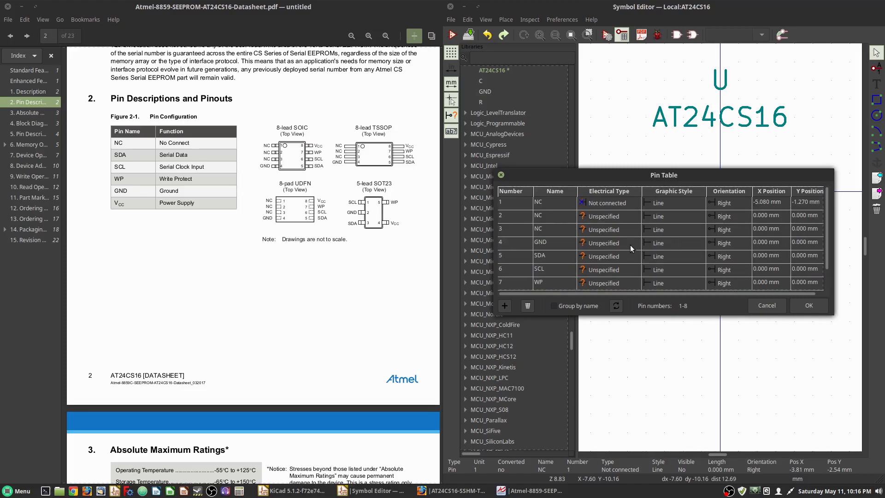
Set the electrical type of NC pins 2 and 3 to Not connected
{"action": "left_click", "coordinate": [609, 219]}
{"action": "left_click", "coordinate": [630, 217]}
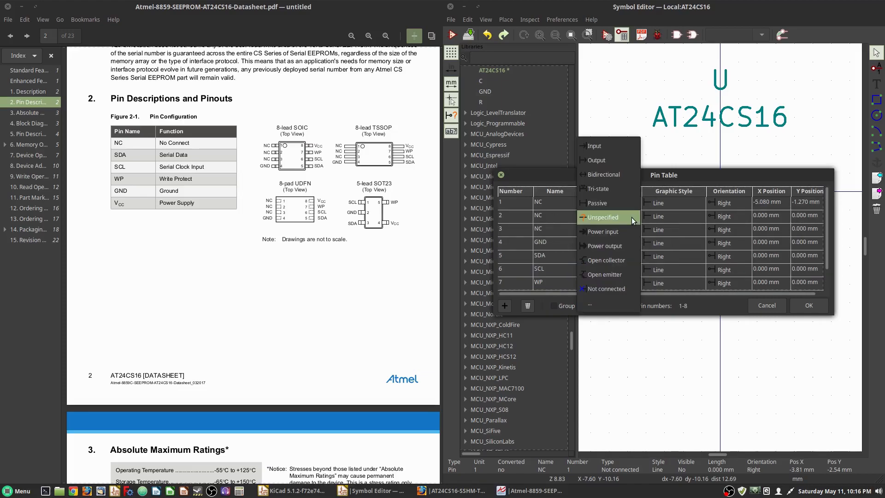
{"action": "left_click", "coordinate": [608, 291]}
{"action": "left_click", "coordinate": [624, 231]}
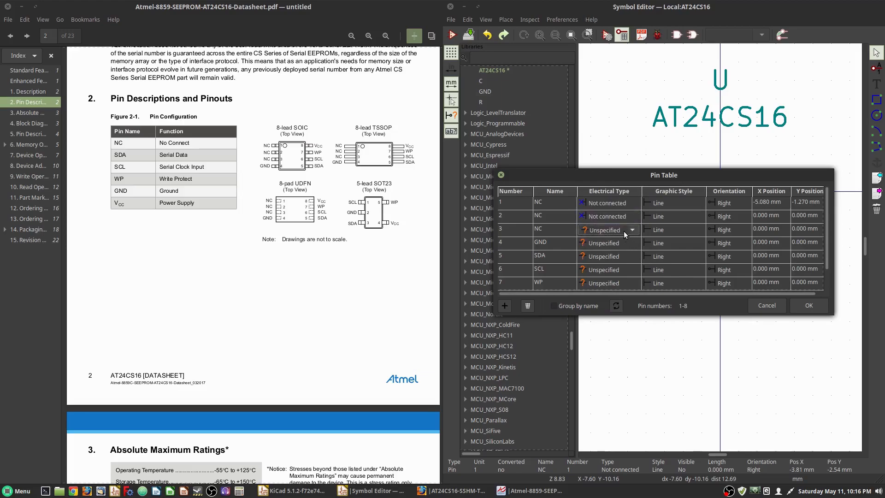
{"action": "left_click", "coordinate": [627, 232]}
{"action": "left_click", "coordinate": [605, 301]}
Set the electrical type of the GND pin to Power input and of the SDA pin to Bidirectional
{"action": "left_click", "coordinate": [618, 242]}
{"action": "left_click", "coordinate": [616, 242]}
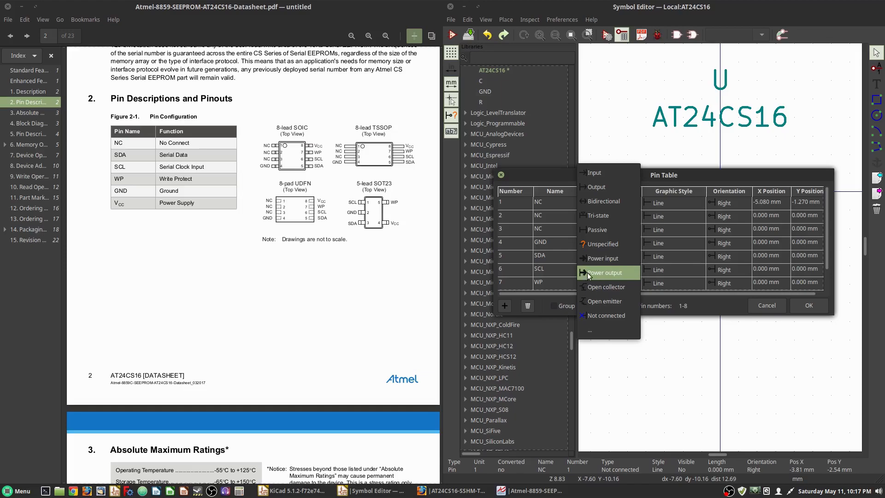
{"action": "left_click", "coordinate": [607, 259]}
{"action": "left_click", "coordinate": [607, 255]}
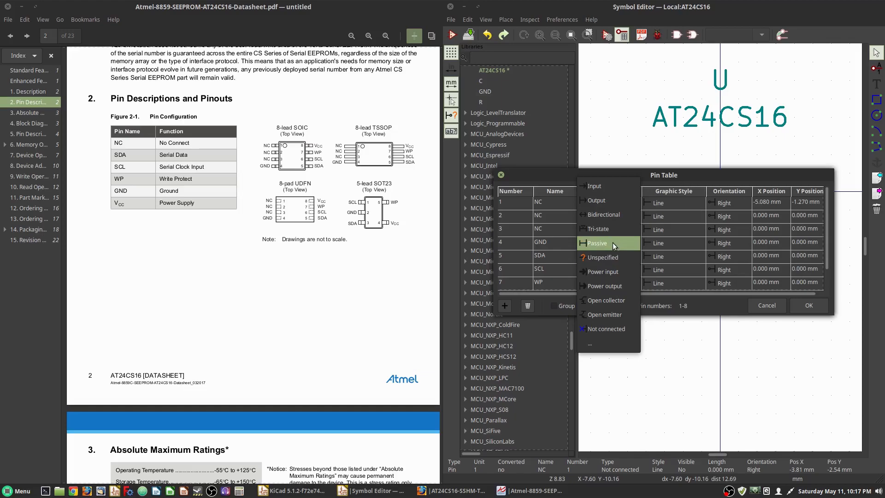
{"action": "left_click", "coordinate": [613, 216]}
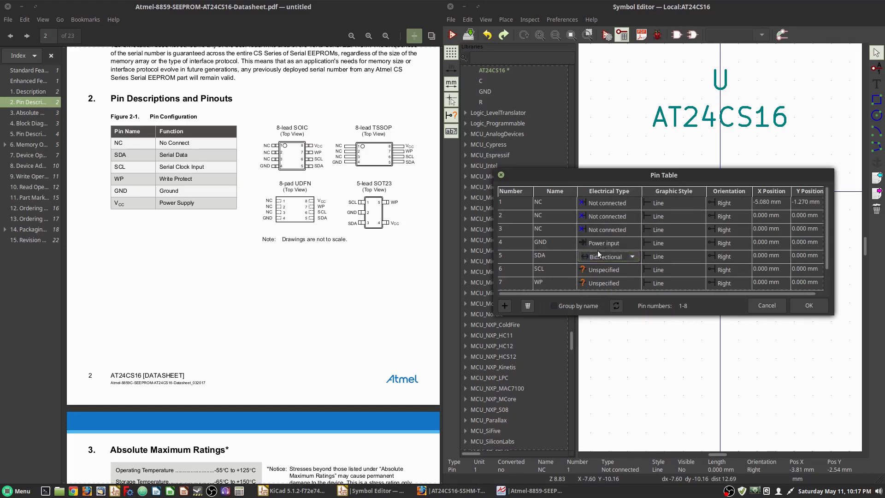
Set the electrical type of the SCL and WP pins to Input
{"action": "left_click", "coordinate": [596, 270]}
{"action": "left_click", "coordinate": [596, 270]}
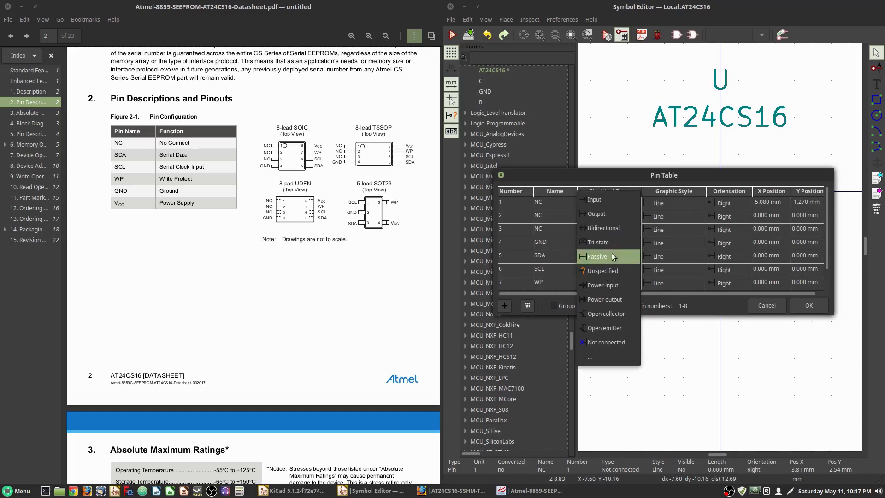
{"action": "left_click", "coordinate": [612, 199]}
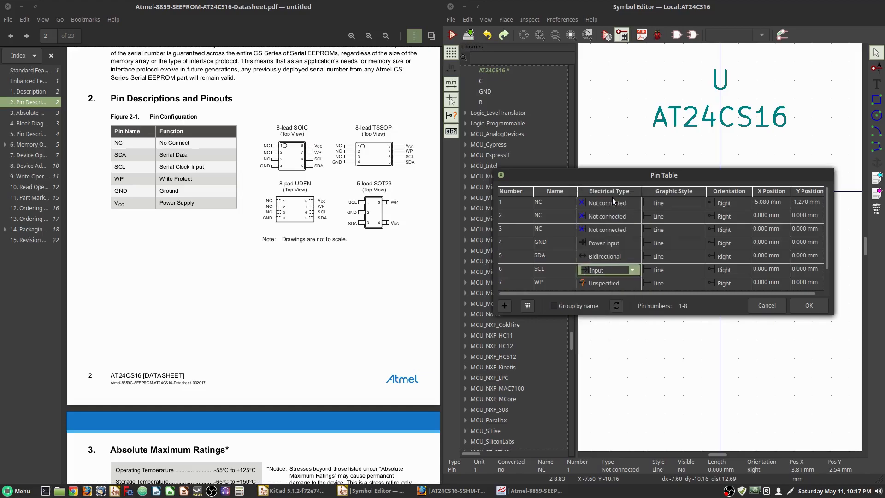
{"action": "left_click", "coordinate": [613, 284]}
{"action": "left_click", "coordinate": [614, 285]}
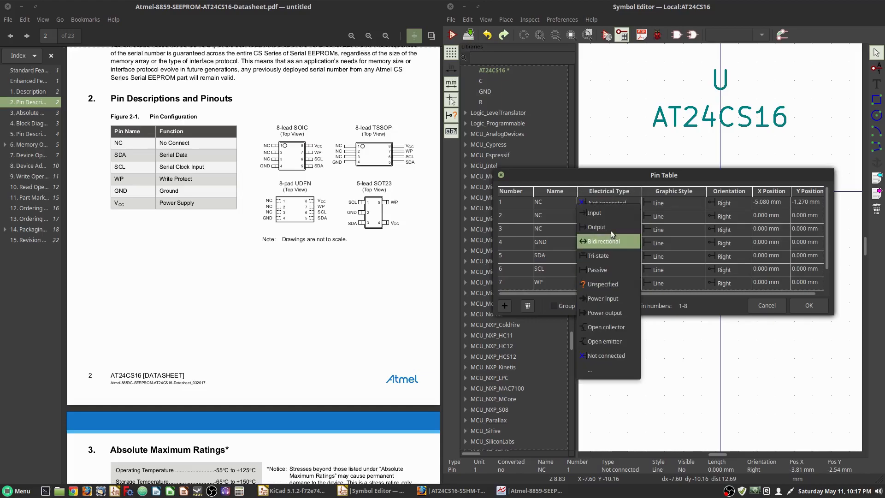
{"action": "left_click", "coordinate": [604, 214]}
Set the electrical type of the VCC pin to Power input and apply the pin table
{"action": "scroll", "coordinate": [606, 275], "scroll_direction": "down", "scroll_amount": 1}
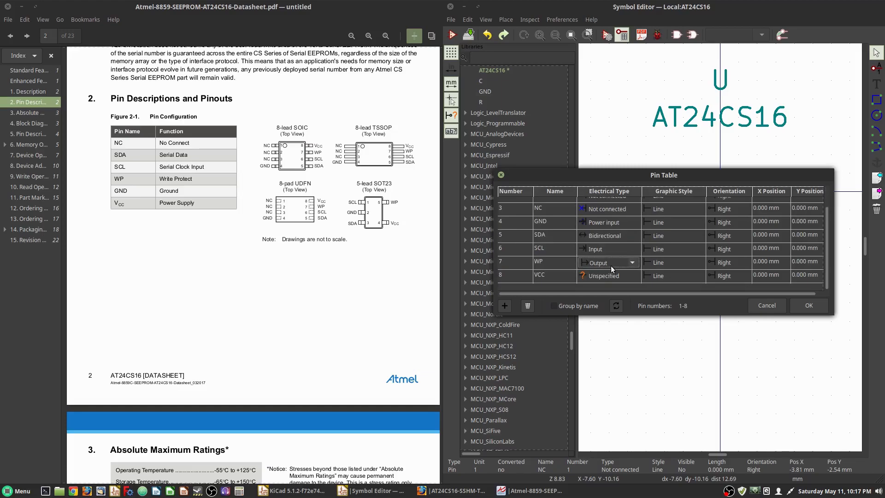
{"action": "left_click", "coordinate": [610, 276]}
{"action": "left_click", "coordinate": [613, 281]}
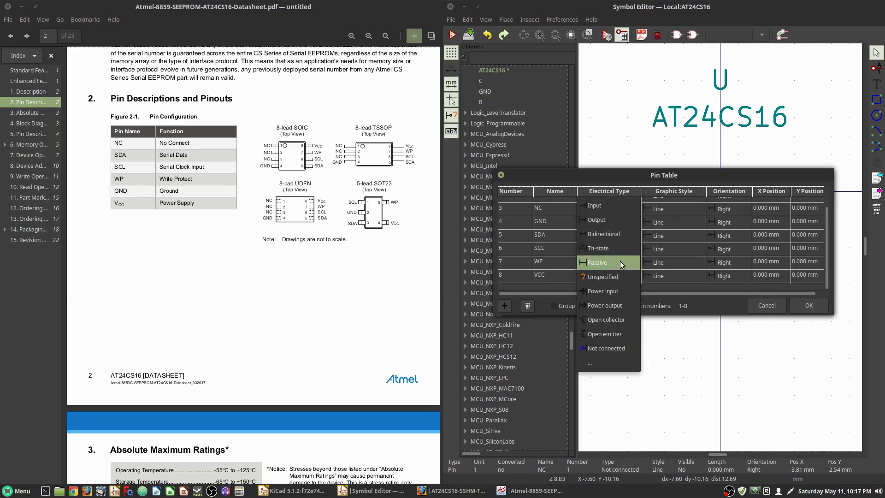
{"action": "left_click", "coordinate": [608, 295]}
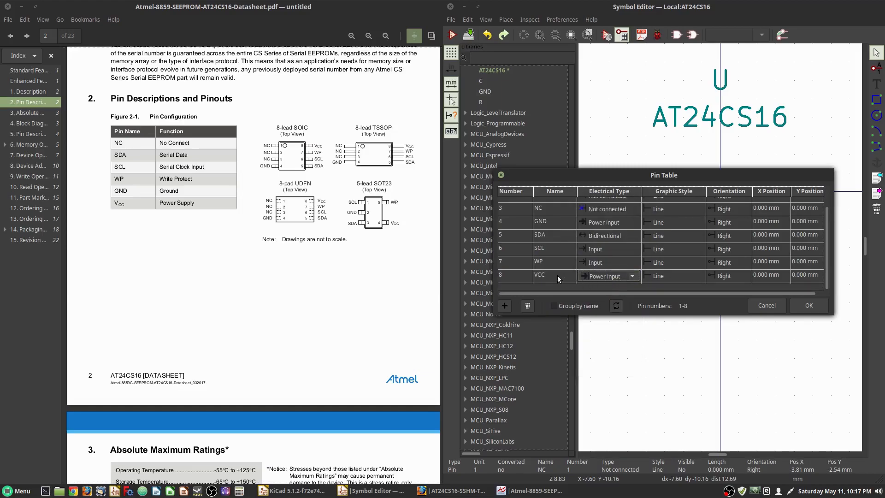
{"action": "left_click", "coordinate": [807, 305]}
Move pins 2, 3, 4 and 5 off the origin into a column below it, 2.54 mm apart and about 3.8 mm to the left
{"action": "scroll", "coordinate": [749, 255], "scroll_direction": "down", "scroll_amount": 2}
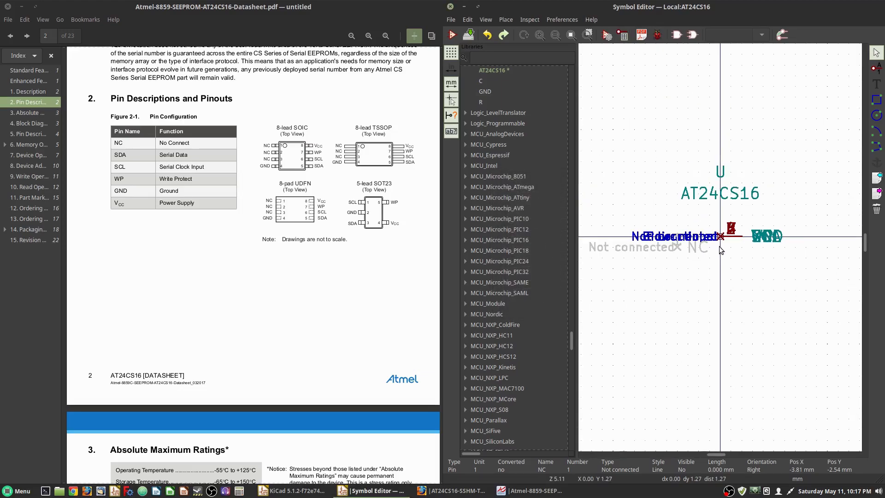
{"action": "key", "text": "m"}
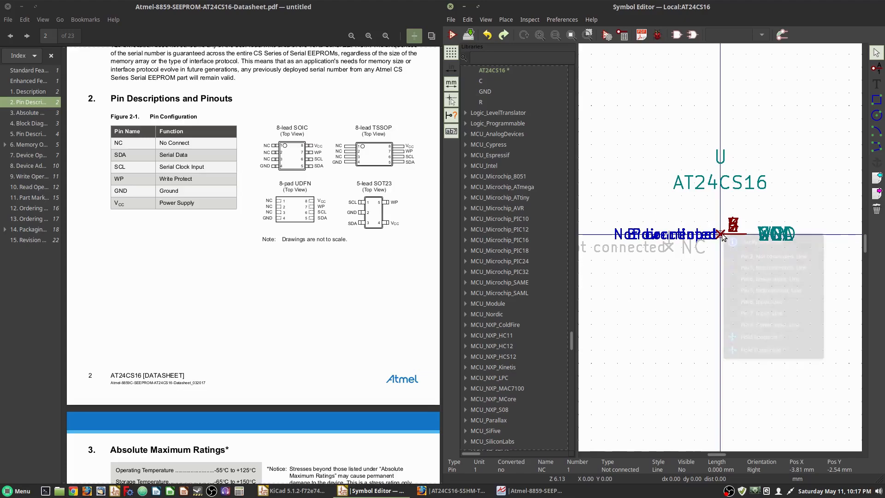
{"action": "left_click", "coordinate": [751, 259]}
{"action": "left_click", "coordinate": [677, 311]}
{"action": "key", "text": "m"}
{"action": "left_click", "coordinate": [752, 266]}
{"action": "left_click", "coordinate": [684, 337]}
{"action": "key", "text": "m"}
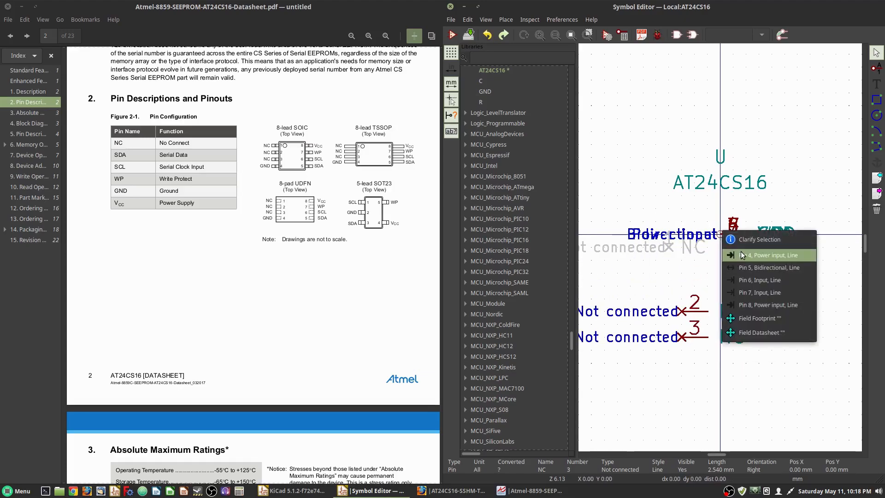
{"action": "left_click", "coordinate": [741, 253]}
{"action": "left_click", "coordinate": [683, 363]}
{"action": "key", "text": "m"}
{"action": "left_click", "coordinate": [748, 256]}
{"action": "left_click", "coordinate": [683, 388]}
Move pins 6, 7 and 8 off the origin to continue the column beneath pin 5 at the same spacing
{"action": "key", "text": "m"}
{"action": "left_click", "coordinate": [751, 258]}
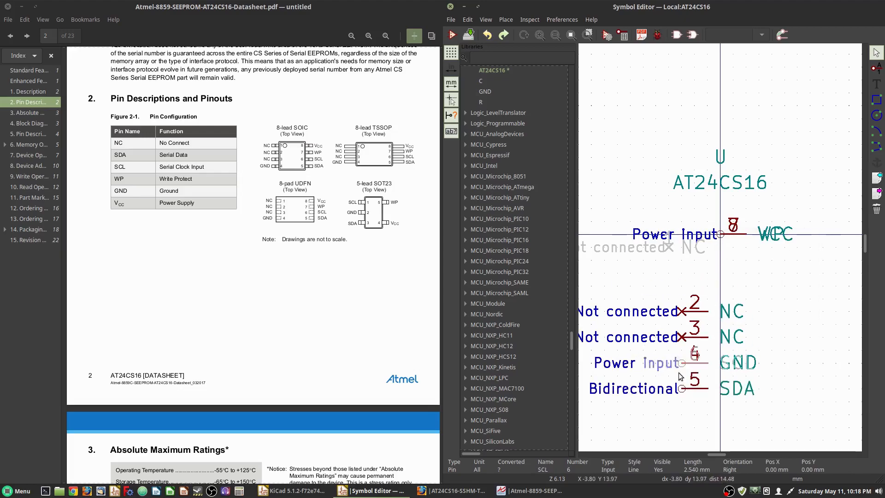
{"action": "left_click", "coordinate": [683, 414]}
{"action": "key", "text": "m"}
{"action": "left_click", "coordinate": [756, 255]}
{"action": "left_click", "coordinate": [683, 440]}
{"action": "key", "text": "m"}
{"action": "scroll", "coordinate": [729, 304], "scroll_direction": "down", "scroll_amount": 3}
{"action": "scroll", "coordinate": [699, 334], "scroll_direction": "up", "scroll_amount": 1}
{"action": "left_click", "coordinate": [714, 248]}
Make pin 1 (NC) visible through its pin properties
{"action": "middle_click_drag", "start_coordinate": [681, 145], "coordinate": [692, 199]}
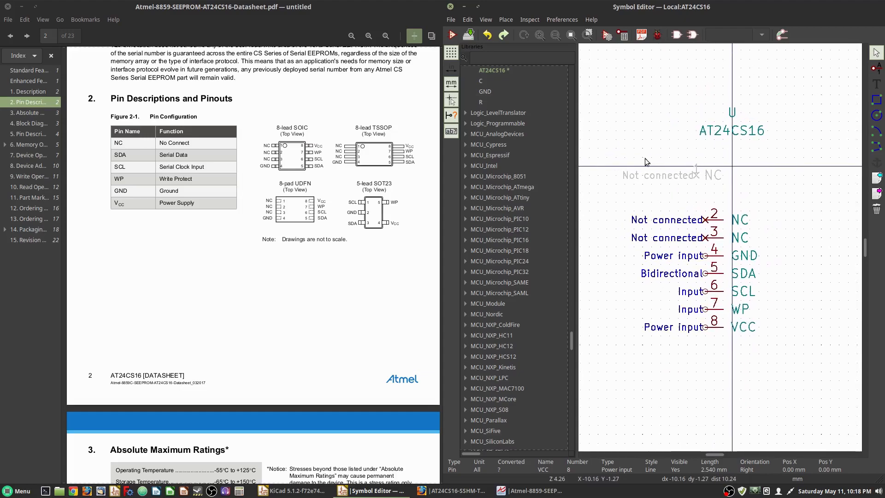
{"action": "middle_click_drag", "start_coordinate": [643, 183], "coordinate": [667, 196]}
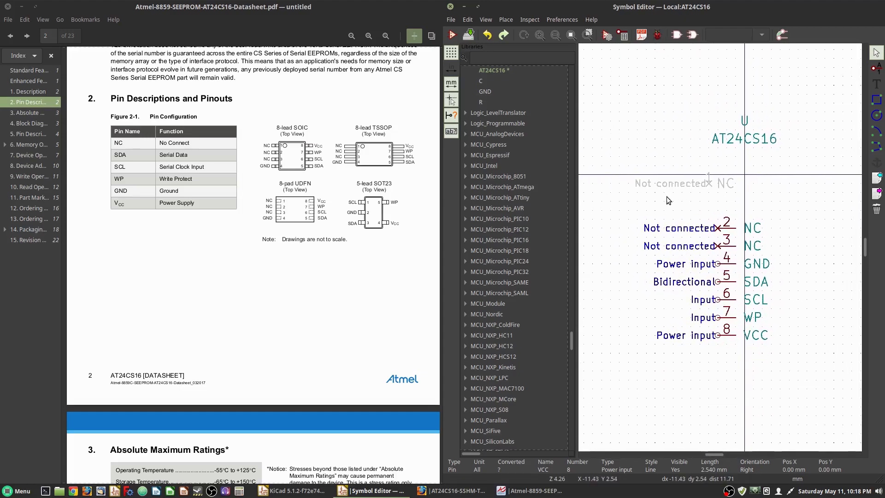
{"action": "scroll", "coordinate": [717, 190], "scroll_direction": "up", "scroll_amount": 1}
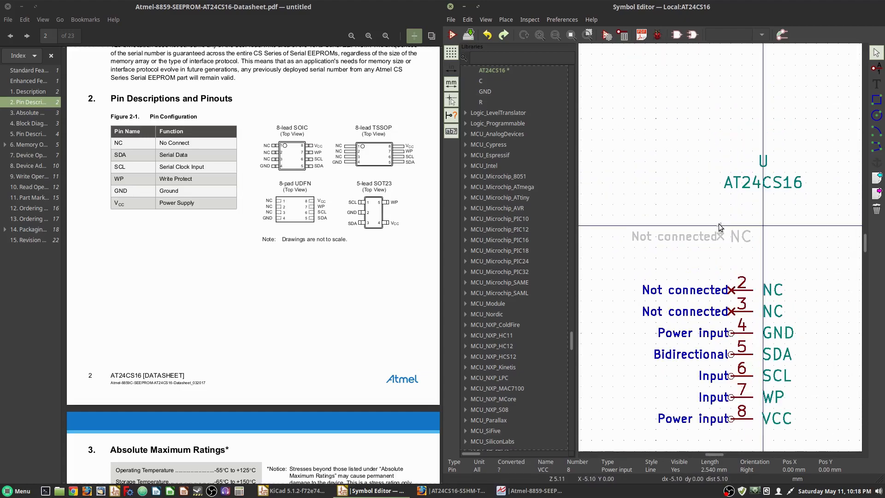
{"action": "double_click", "coordinate": [714, 235]}
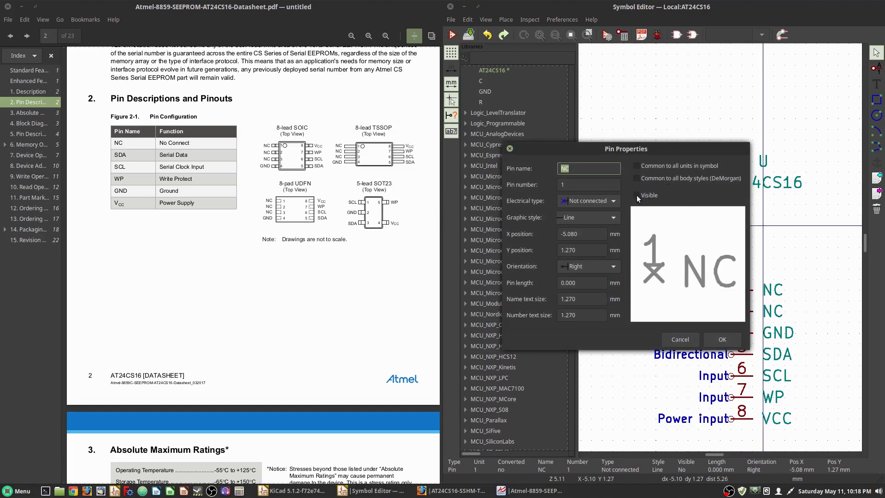
{"action": "left_click", "coordinate": [637, 195]}
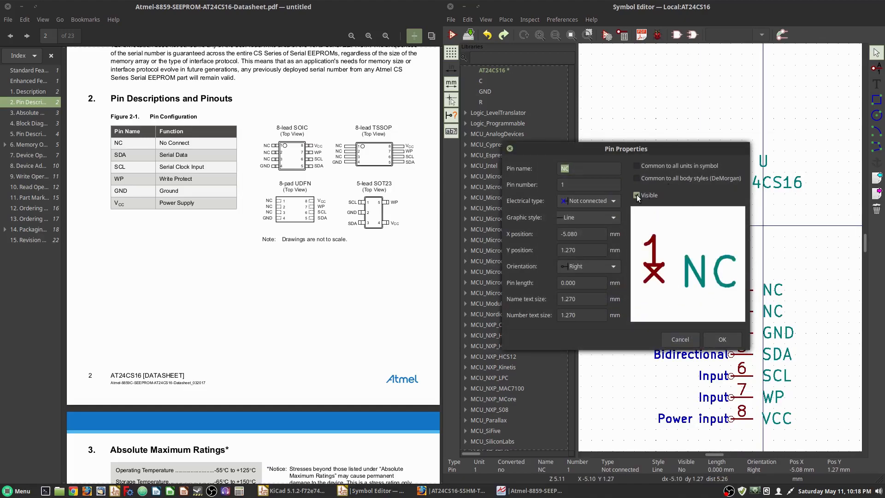
{"action": "left_click", "coordinate": [723, 339]}
{"action": "scroll", "coordinate": [669, 203], "scroll_direction": "up", "scroll_amount": 2}
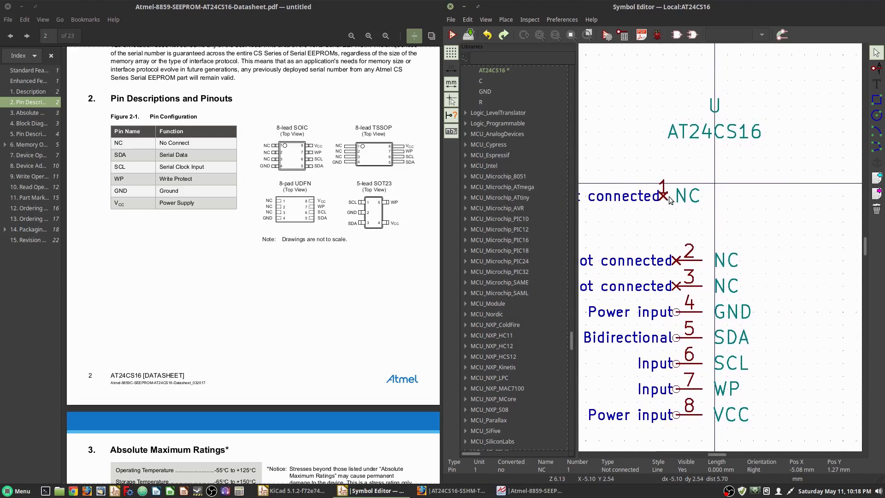
Compare the properties of pins 1 and 2, and make pin 1 common to all units and all body styles
{"action": "double_click", "coordinate": [667, 198]}
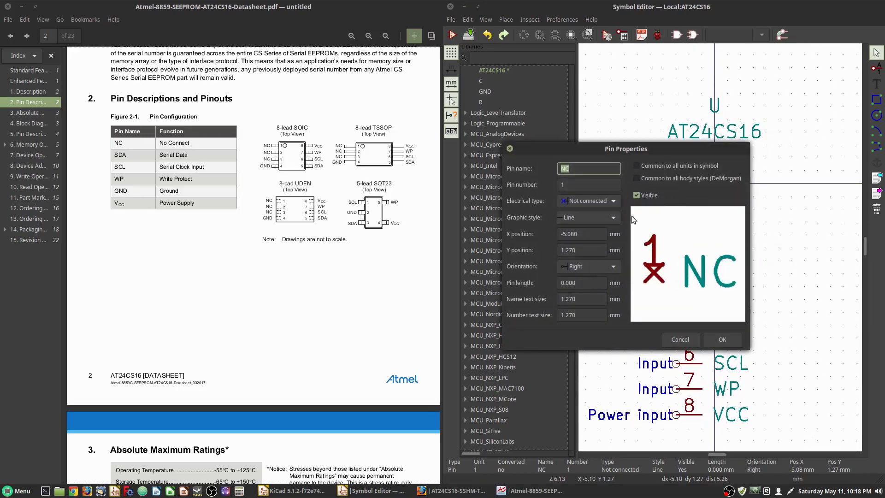
{"action": "left_click", "coordinate": [678, 338]}
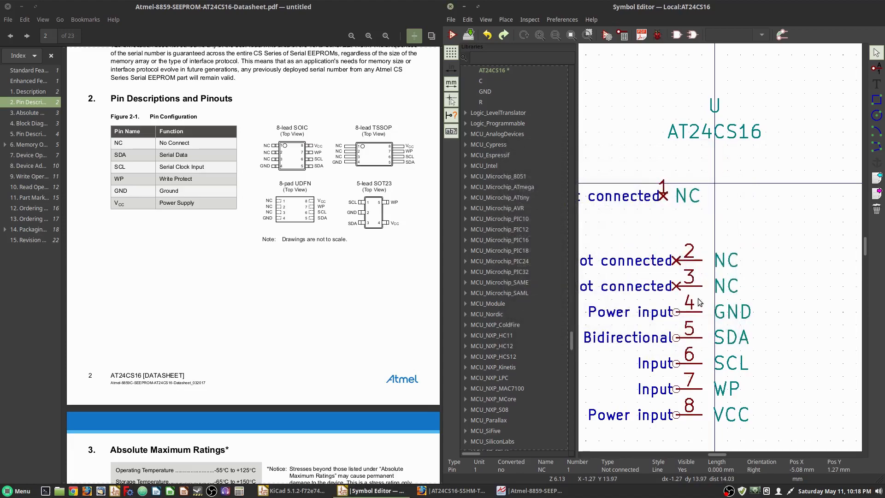
{"action": "double_click", "coordinate": [697, 259]}
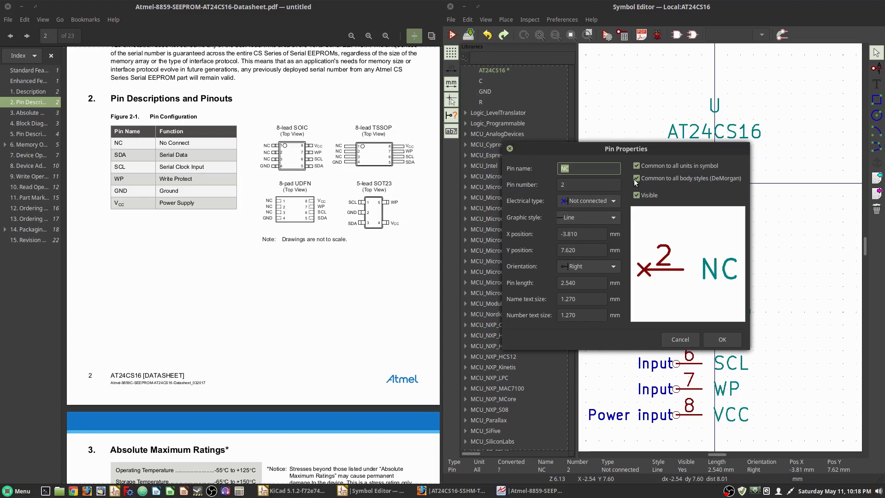
{"action": "left_click", "coordinate": [688, 341]}
{"action": "double_click", "coordinate": [687, 195]}
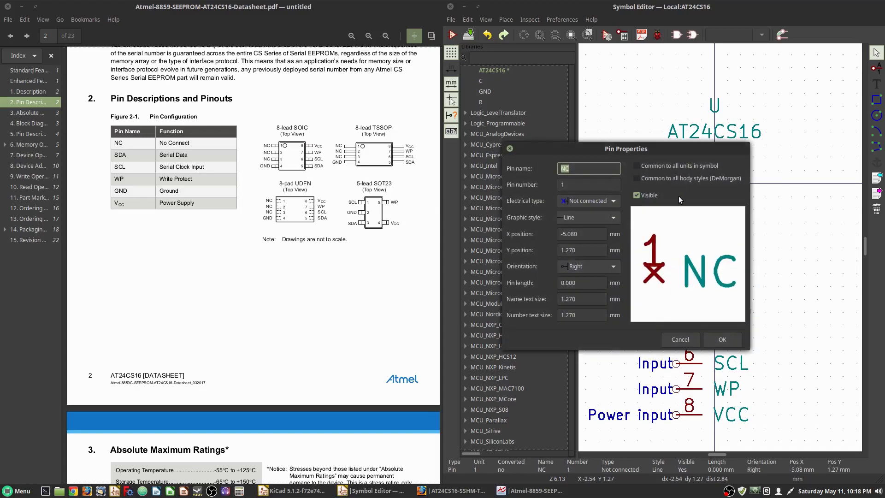
{"action": "left_click", "coordinate": [657, 167]}
{"action": "left_click", "coordinate": [721, 339]}
Check the pin length of pin 2 and set the length of pin 1 to 2.540 mm
{"action": "double_click", "coordinate": [672, 227]}
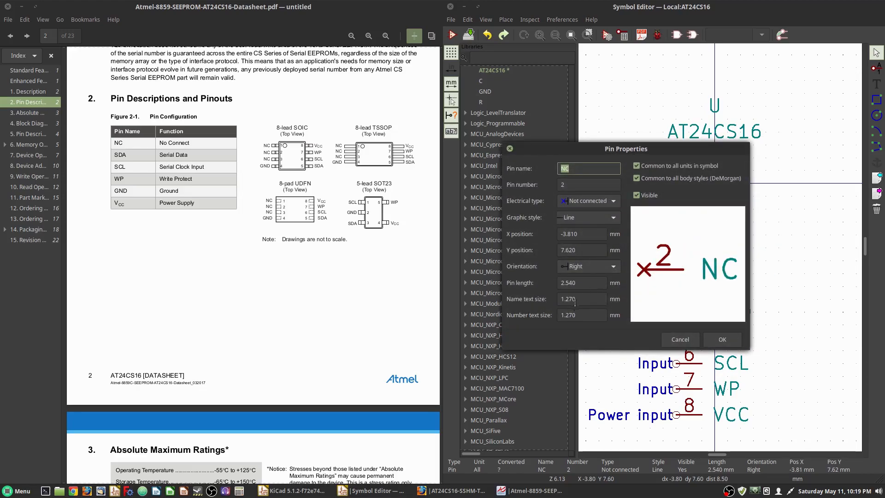
{"action": "left_click", "coordinate": [584, 283]}
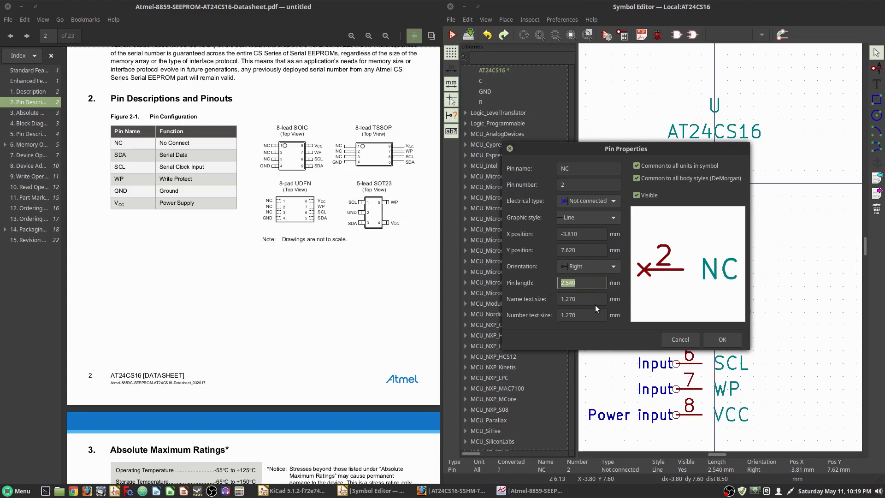
{"action": "left_click", "coordinate": [684, 339]}
{"action": "double_click", "coordinate": [682, 196]}
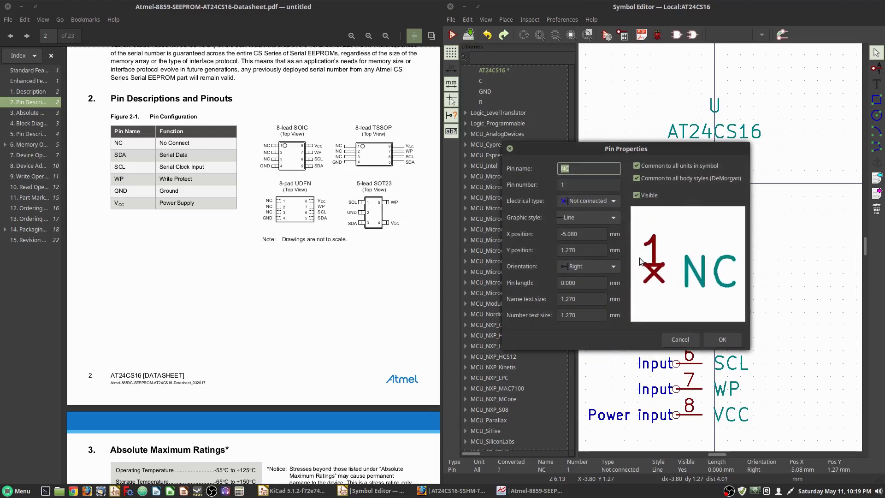
{"action": "double_click", "coordinate": [583, 282]}
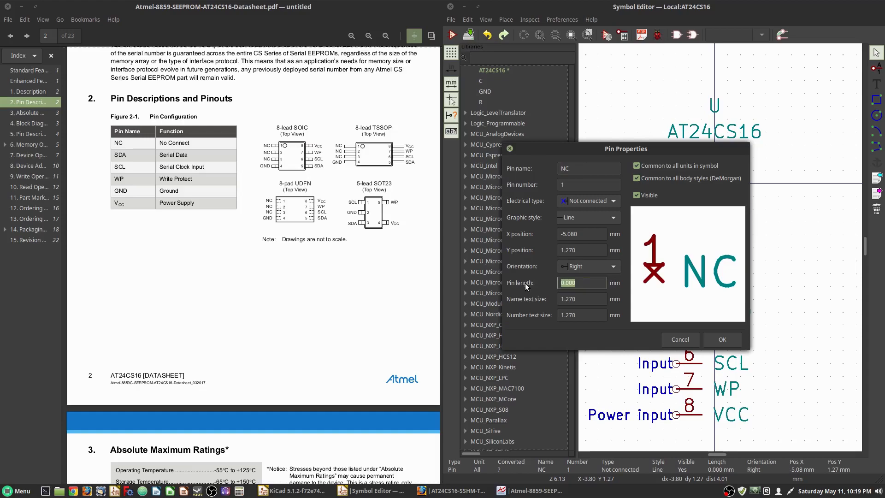
{"action": "type", "text": "2.540"}
{"action": "left_click", "coordinate": [723, 340]}
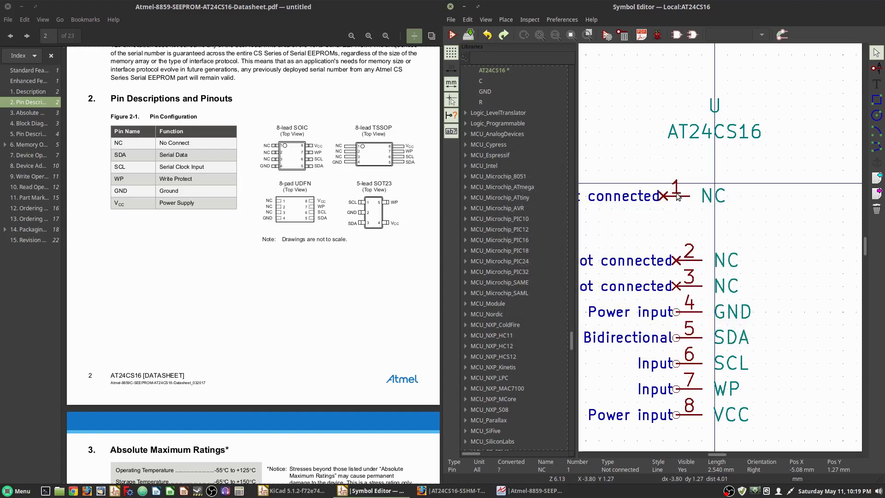
Move pin 1 into the pin column 2.54 mm above pin 2 and save the symbol library
{"action": "key", "text": "m"}
{"action": "left_click", "coordinate": [673, 237]}
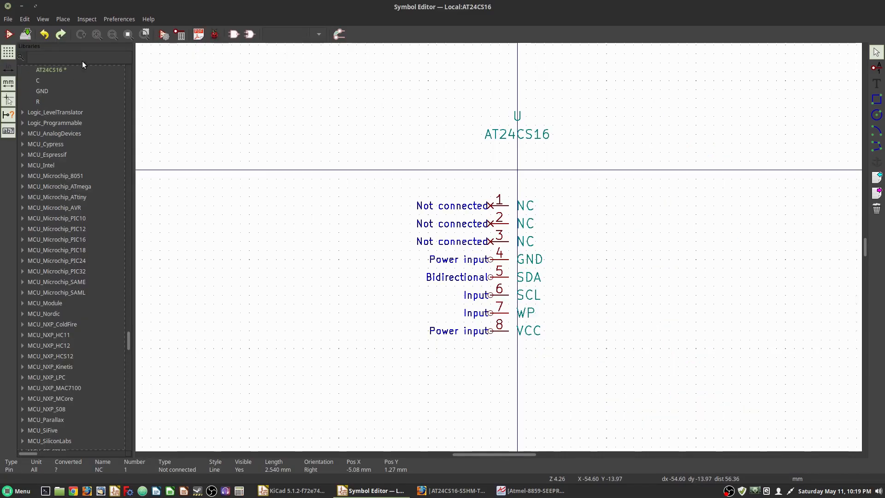
{"action": "left_click", "coordinate": [26, 34]}
Move pins 1 to 4 together about 7.6 mm left and 8.9 mm up
{"action": "scroll", "coordinate": [524, 247], "scroll_direction": "up", "scroll_amount": 1}
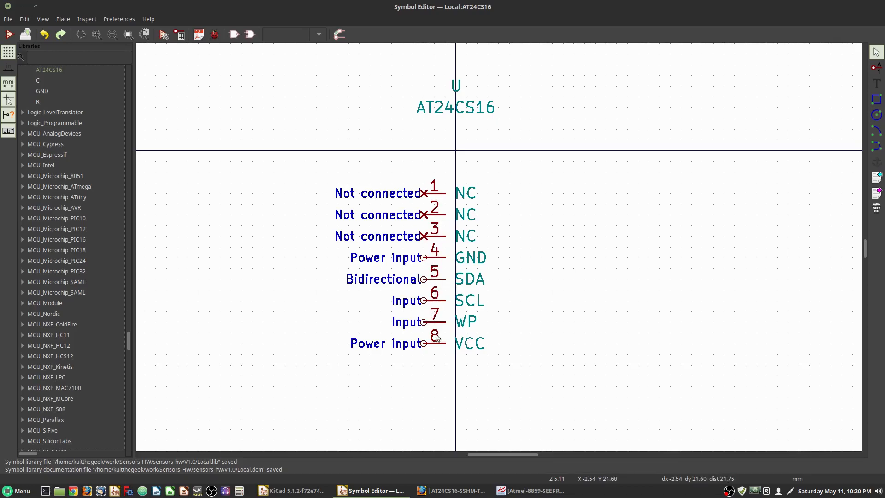
{"action": "left_click_drag", "start_coordinate": [477, 172], "coordinate": [379, 267]}
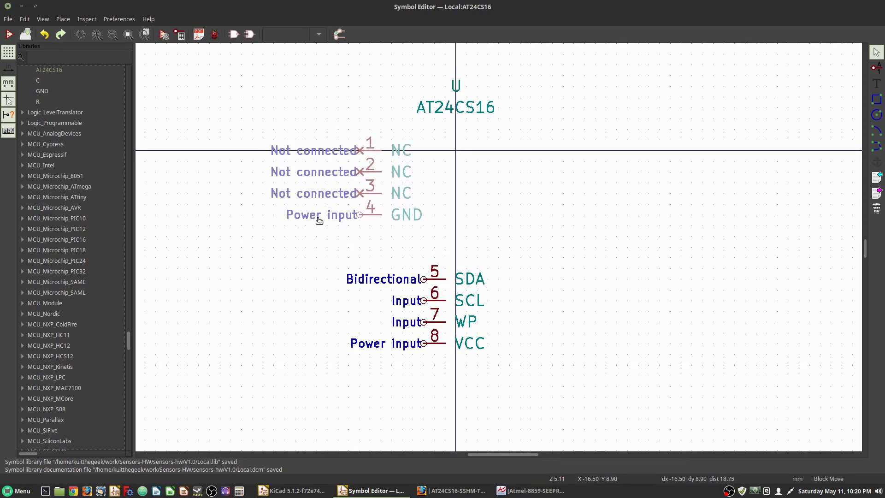
{"action": "left_click", "coordinate": [322, 197]}
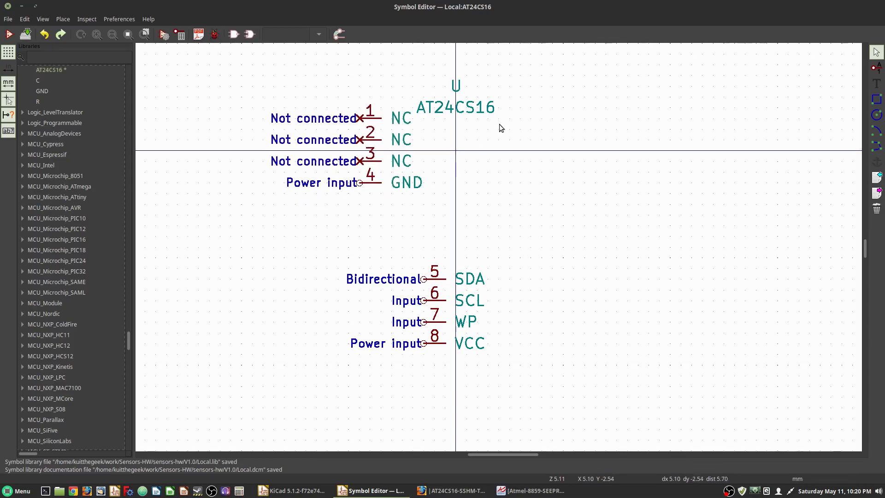
Move the reference and value texts together about 6.4 mm up, clear of the pins
{"action": "scroll", "coordinate": [499, 124], "scroll_direction": "up", "scroll_amount": 2}
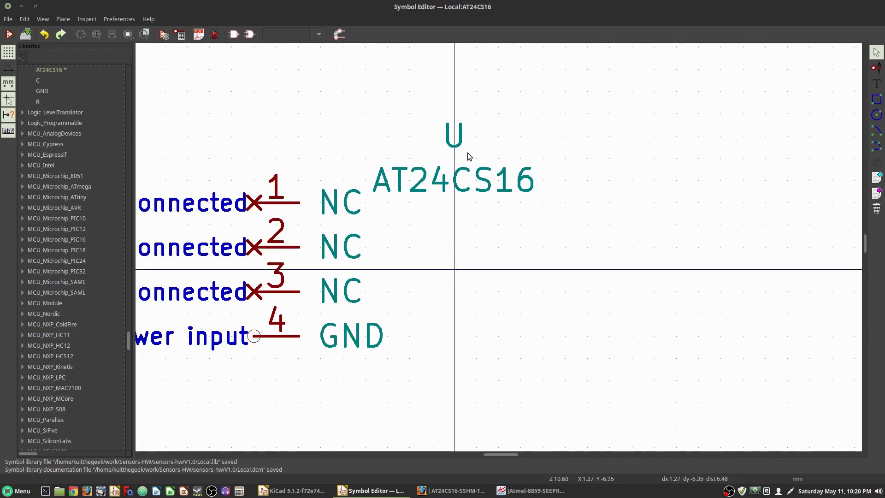
{"action": "scroll", "coordinate": [488, 150], "scroll_direction": "down", "scroll_amount": 2}
{"action": "left_click_drag", "start_coordinate": [514, 231], "coordinate": [460, 296]}
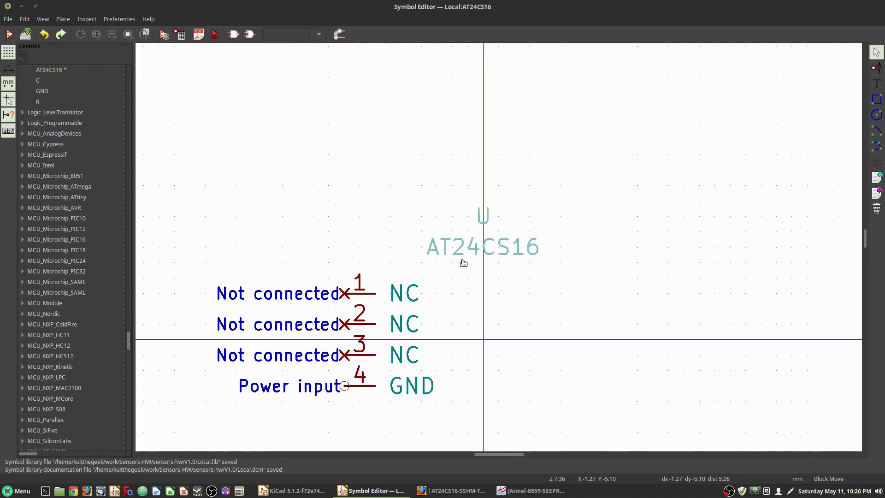
{"action": "left_click", "coordinate": [463, 215]}
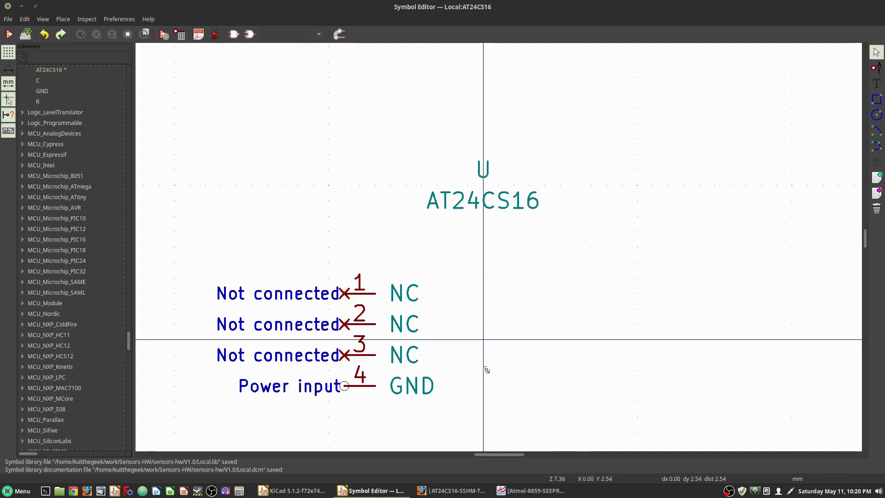
Rotate pins 5 to 8 by 180 degrees as a block and place them right of the origin, level with pins 4 to 1
{"action": "scroll", "coordinate": [485, 370], "scroll_direction": "down", "scroll_amount": 2, "text": "shift"}
{"action": "scroll", "coordinate": [497, 245], "scroll_direction": "down", "scroll_amount": 1}
{"action": "middle_click_drag", "start_coordinate": [472, 249], "coordinate": [467, 264]}
{"action": "left_click_drag", "start_coordinate": [560, 300], "coordinate": [411, 419]}
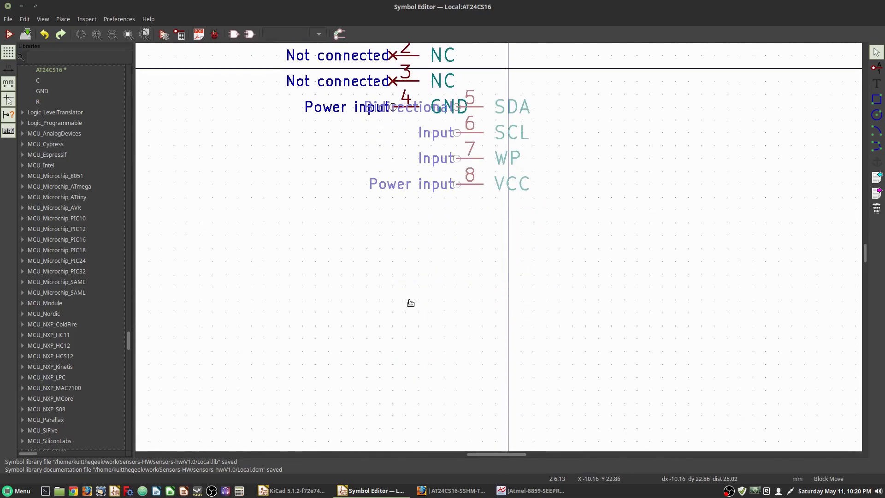
{"action": "key", "text": "r"}
{"action": "key", "text": "r"}
{"action": "scroll", "coordinate": [503, 240], "scroll_direction": "down", "scroll_amount": 2}
{"action": "scroll", "coordinate": [503, 241], "scroll_direction": "up", "scroll_amount": 2, "text": "shift"}
{"action": "left_click", "coordinate": [483, 245]}
Move pins 1 to 4 together 2.54 mm right so both pin columns are symmetric about the vertical axis
{"action": "scroll", "coordinate": [479, 255], "scroll_direction": "up", "scroll_amount": 2}
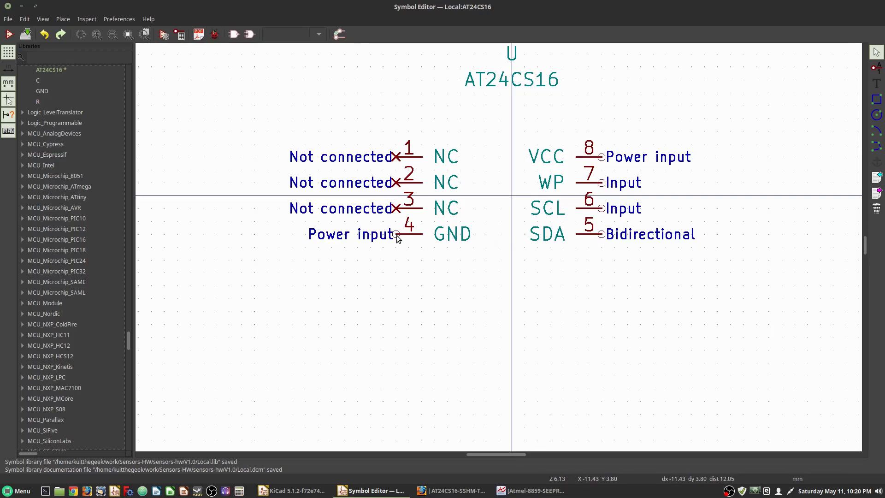
{"action": "left_click_drag", "start_coordinate": [435, 268], "coordinate": [377, 137]}
{"action": "left_click", "coordinate": [391, 138]}
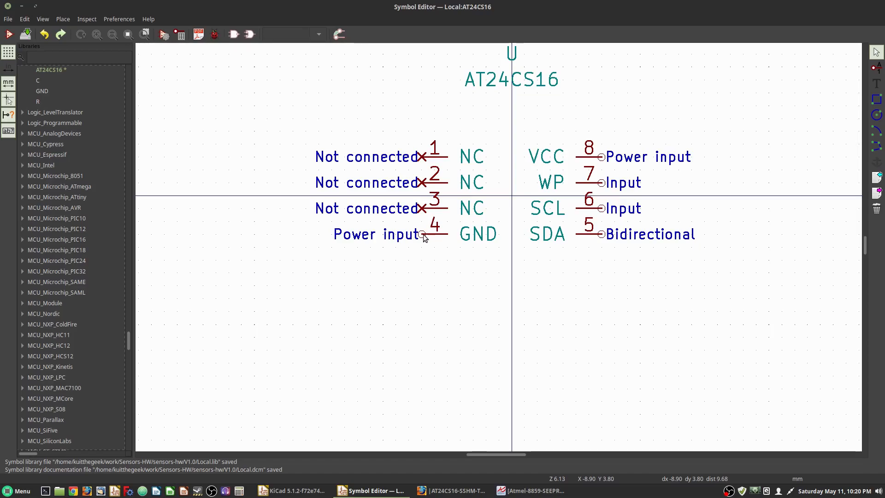
Draw a body rectangle about 12.7 mm square between the inner ends of the two pin columns
{"action": "middle_click_drag", "start_coordinate": [524, 262], "coordinate": [483, 292]}
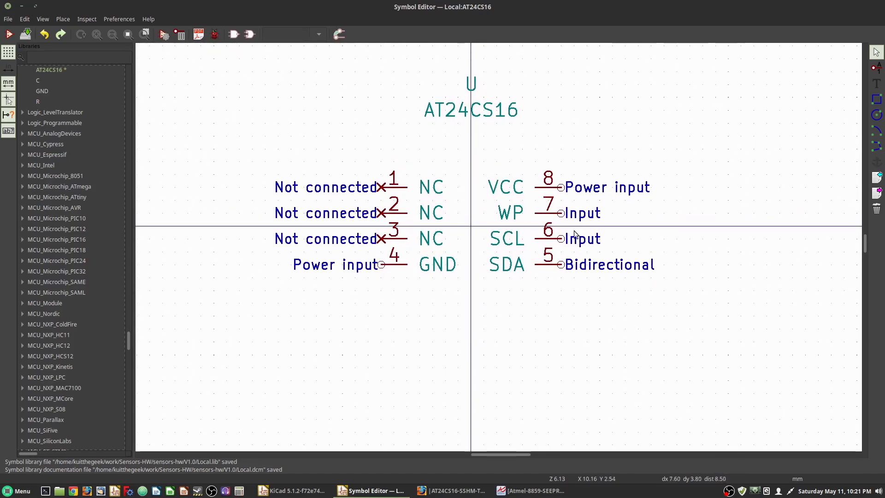
{"action": "left_click", "coordinate": [878, 101]}
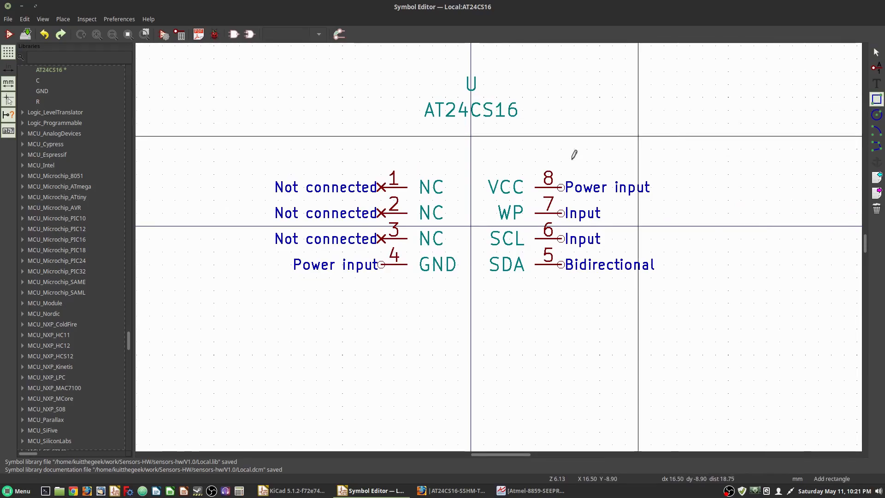
{"action": "left_click", "coordinate": [407, 161]}
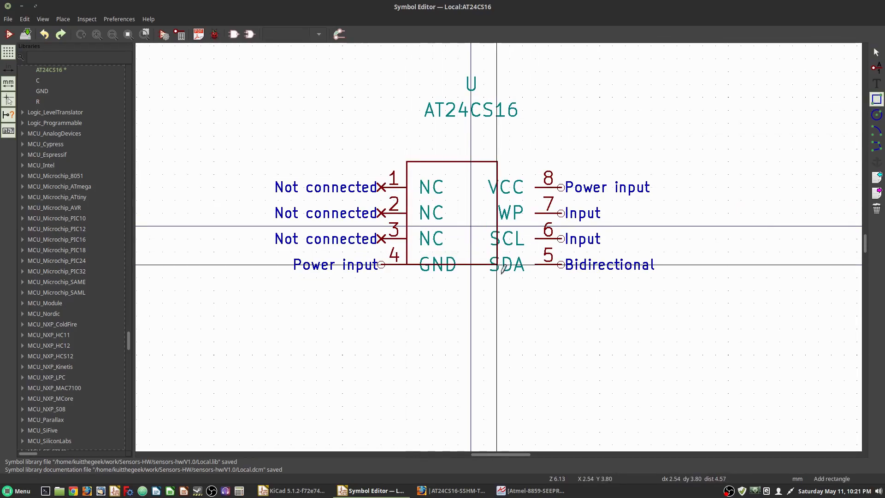
{"action": "left_click", "coordinate": [535, 290]}
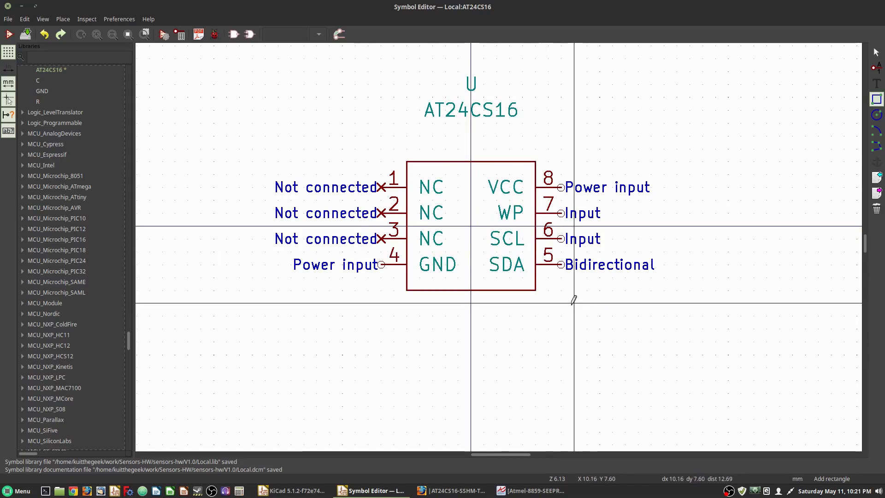
{"action": "key", "text": "Escape"}
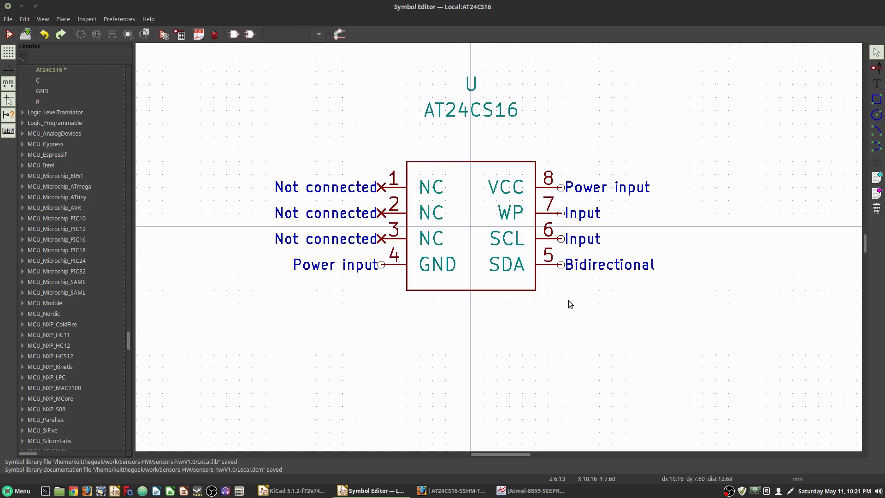
Fill the body rectangle with the body background color
{"action": "right_click", "coordinate": [536, 291]}
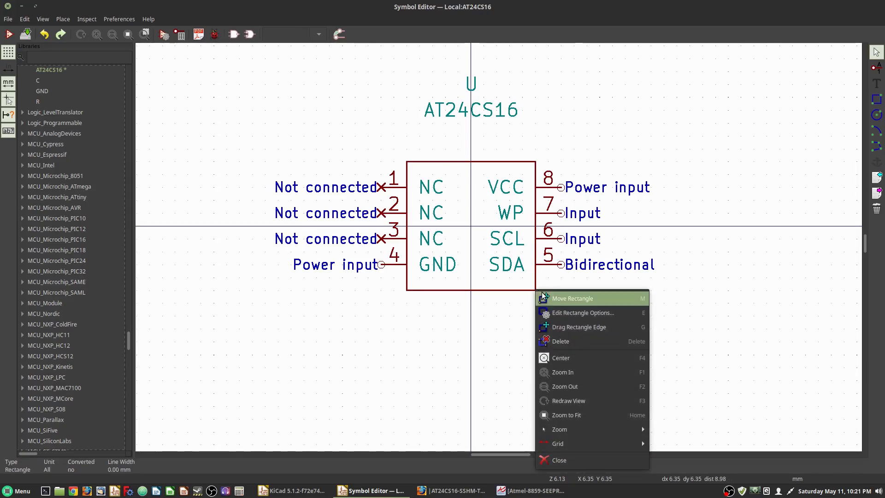
{"action": "left_click", "coordinate": [590, 313]}
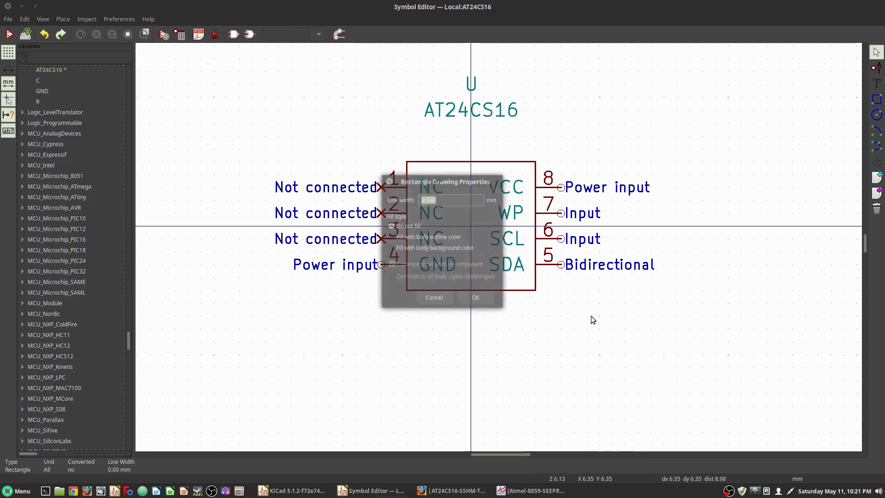
{"action": "left_click", "coordinate": [392, 248]}
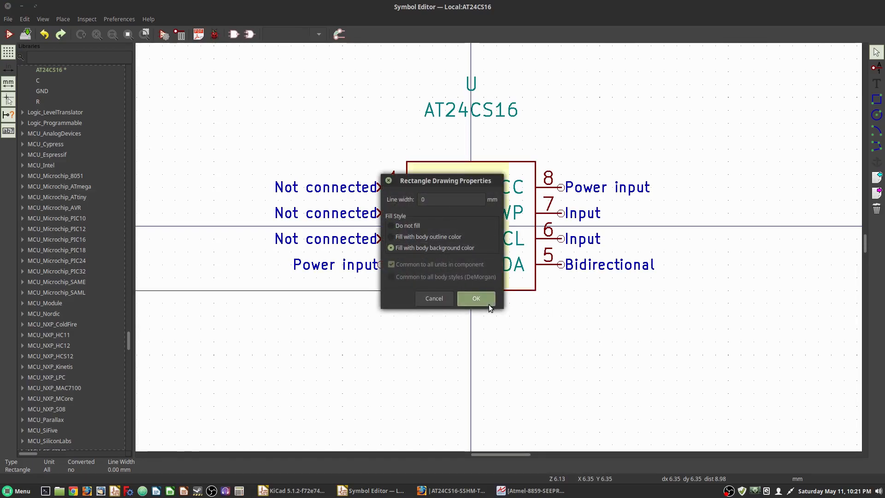
{"action": "left_click", "coordinate": [477, 300]}
Lower the AT24CS16 value text to about 7.6 mm and the reference text to about 10.2 mm above the origin
{"action": "middle_click_drag", "start_coordinate": [458, 215], "coordinate": [460, 263]}
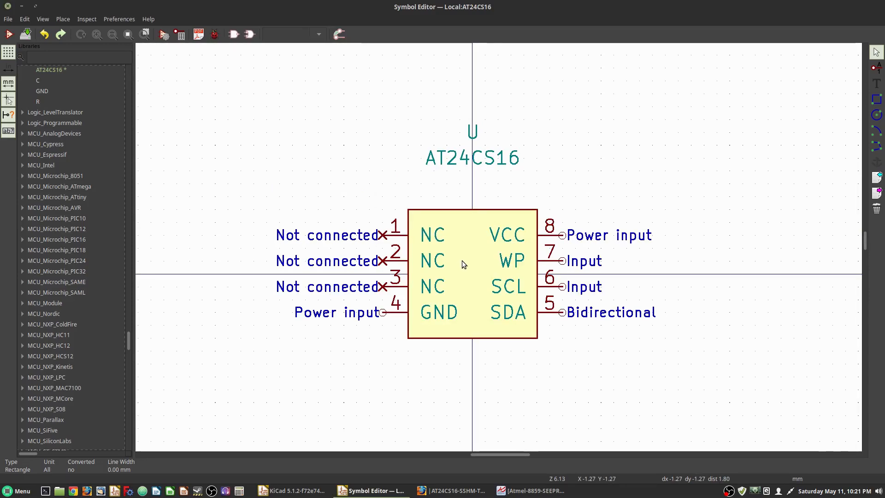
{"action": "left_click_drag", "start_coordinate": [471, 161], "coordinate": [469, 197]}
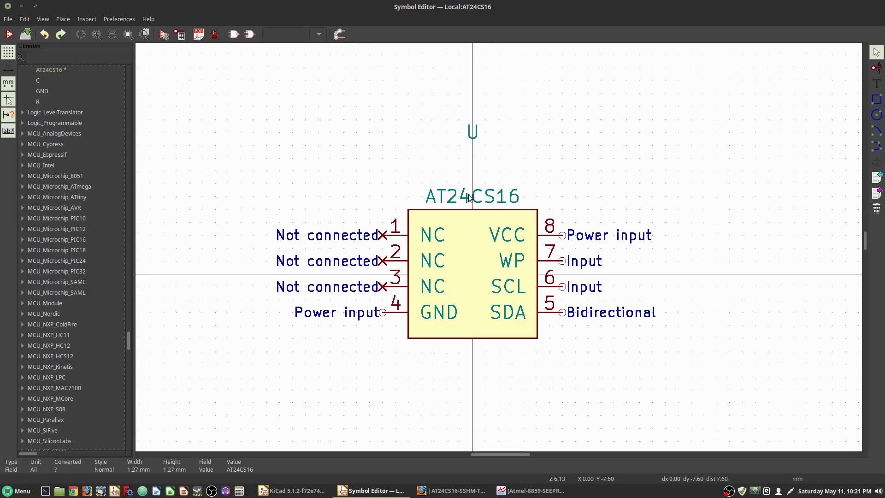
{"action": "left_click_drag", "start_coordinate": [473, 132], "coordinate": [473, 171]}
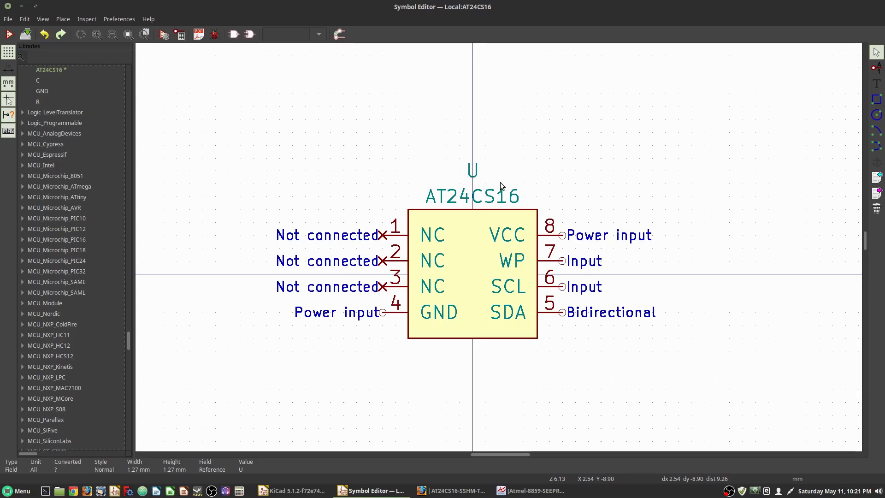
Delete the filled body rectangle from the symbol
{"action": "middle_click_drag", "start_coordinate": [538, 166], "coordinate": [525, 148]}
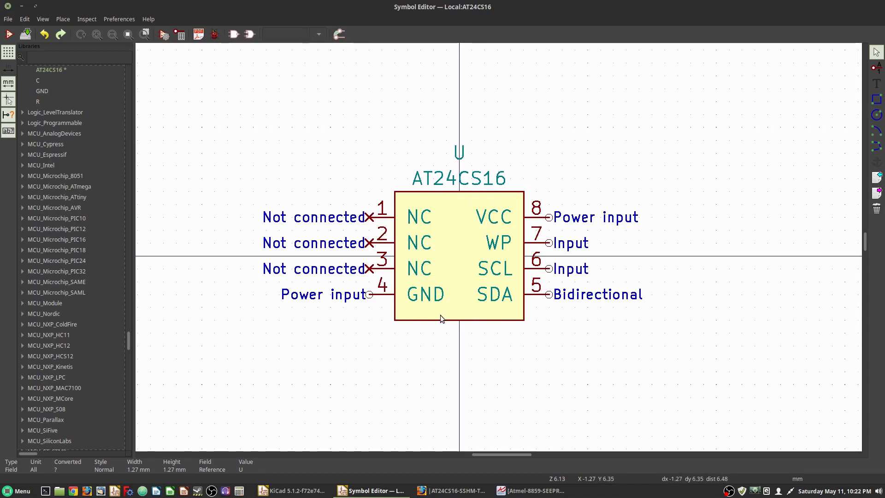
{"action": "scroll", "coordinate": [510, 242], "scroll_direction": "down", "scroll_amount": 2}
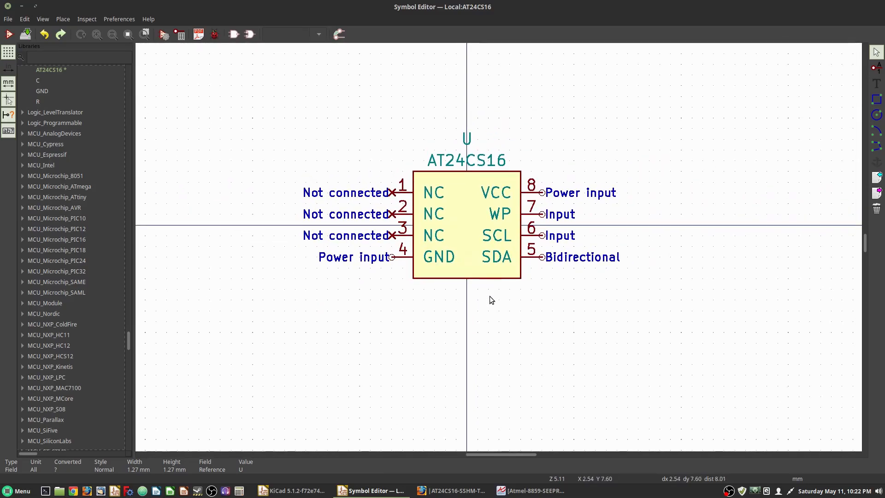
{"action": "key", "text": "Delete"}
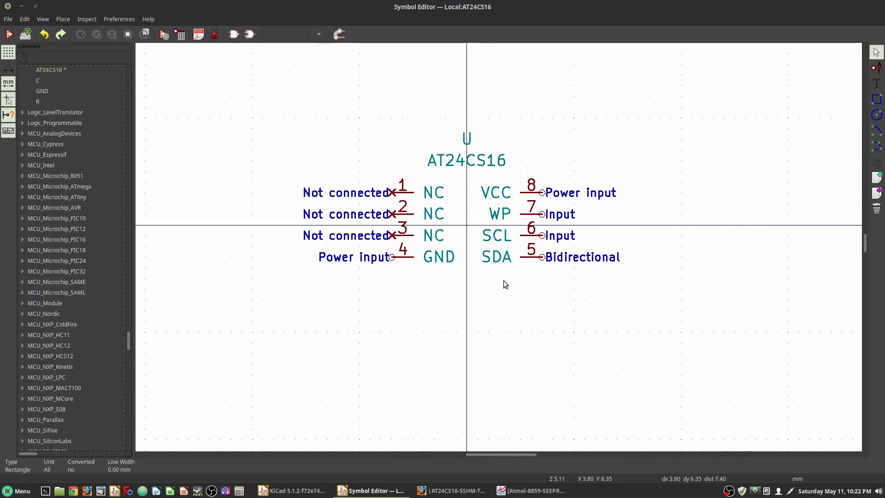
Make the three NC pins 1, 2 and 3 of the AT24CS16 symbol invisible
{"action": "left_click", "coordinate": [417, 298]}
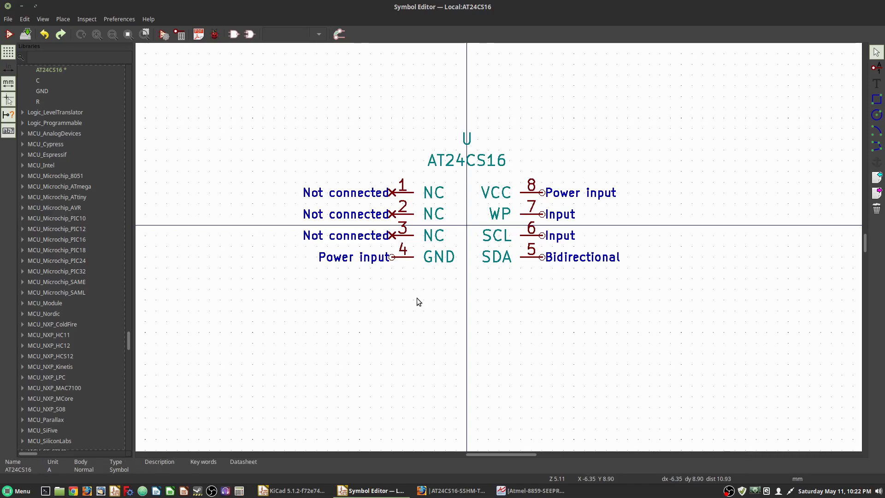
{"action": "double_click", "coordinate": [406, 194]}
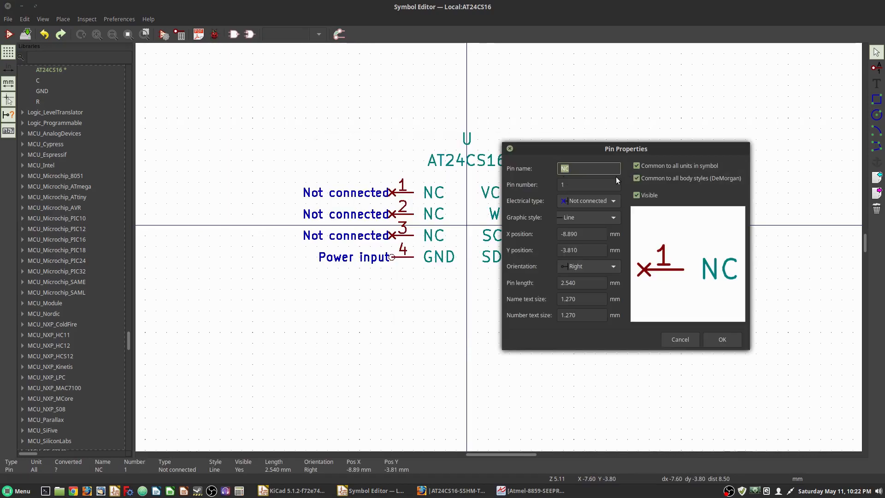
{"action": "left_click", "coordinate": [649, 195]}
{"action": "left_click", "coordinate": [722, 340]}
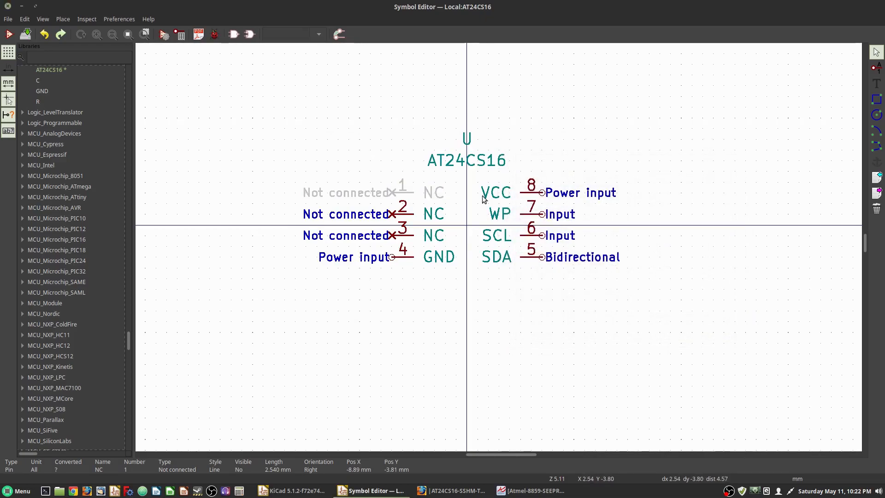
{"action": "double_click", "coordinate": [402, 215]}
{"action": "left_click", "coordinate": [649, 195]}
{"action": "left_click", "coordinate": [723, 340]}
{"action": "double_click", "coordinate": [402, 236]}
{"action": "left_click", "coordinate": [722, 340]}
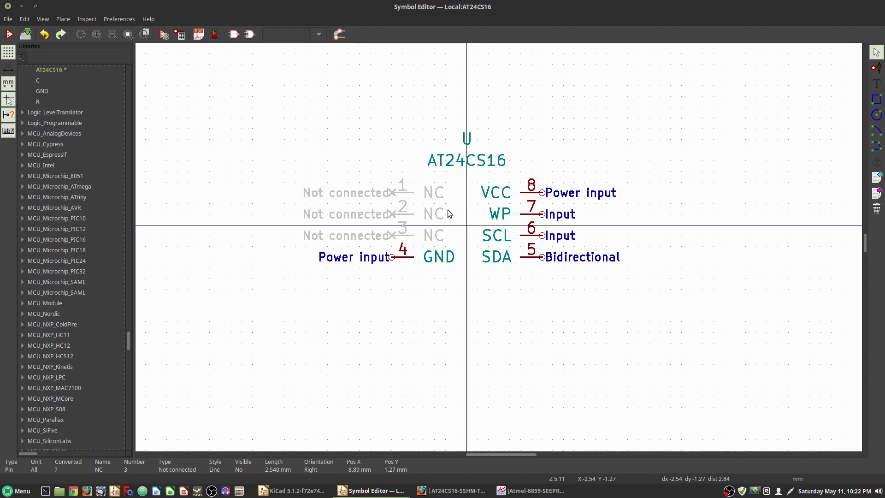
Move the three hidden NC pins clear of the symbol, to its lower right, rotating them 180 degrees
{"action": "left_click_drag", "start_coordinate": [450, 172], "coordinate": [336, 243]}
{"action": "key", "text": "r"}
{"action": "key", "text": "r"}
{"action": "left_click", "coordinate": [673, 372]}
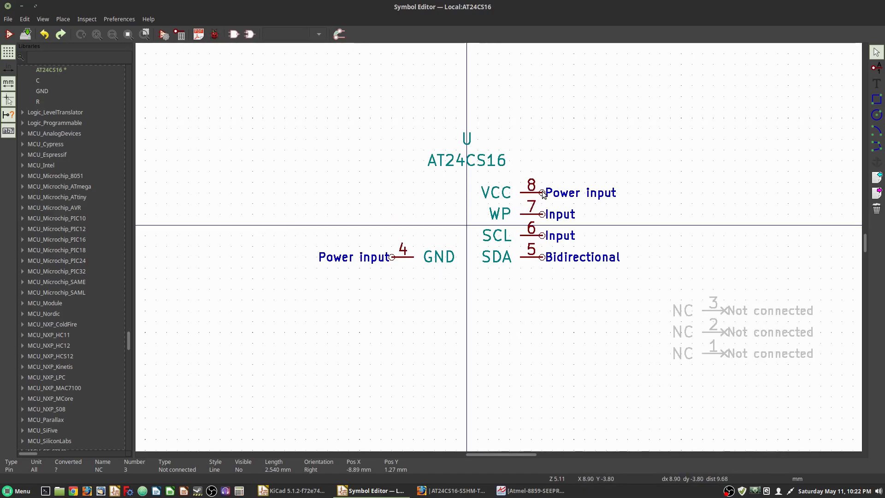
Rotate VCC pin 8 by 180 degrees and place it above GND in the left pin column, about 5.1 mm above the origin
{"action": "key", "text": "m"}
{"action": "key", "text": "r"}
{"action": "key", "text": "r"}
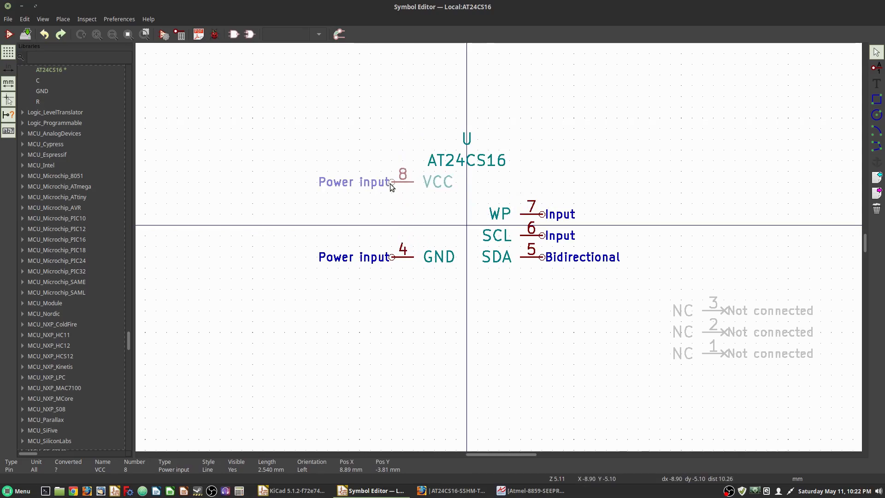
{"action": "left_click", "coordinate": [391, 185]}
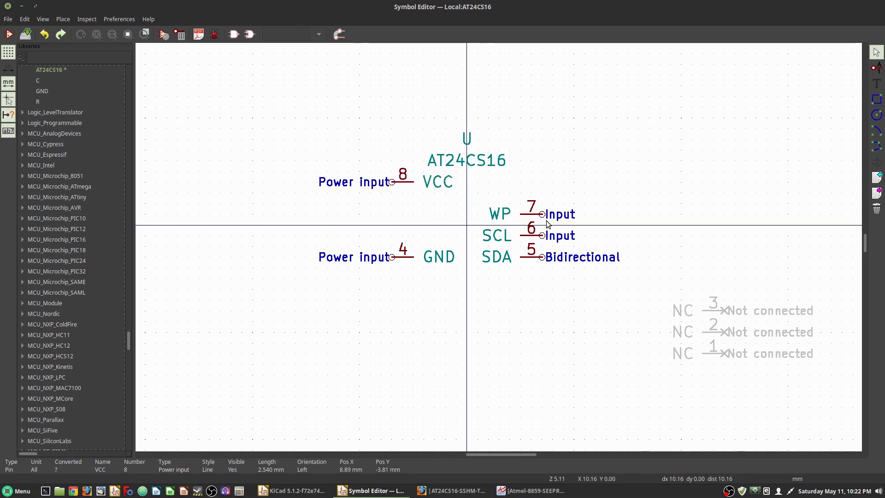
Rearrange the right pin column with SCL level with VCC, SDA directly below it, and WP level with GND
{"action": "key", "text": "m"}
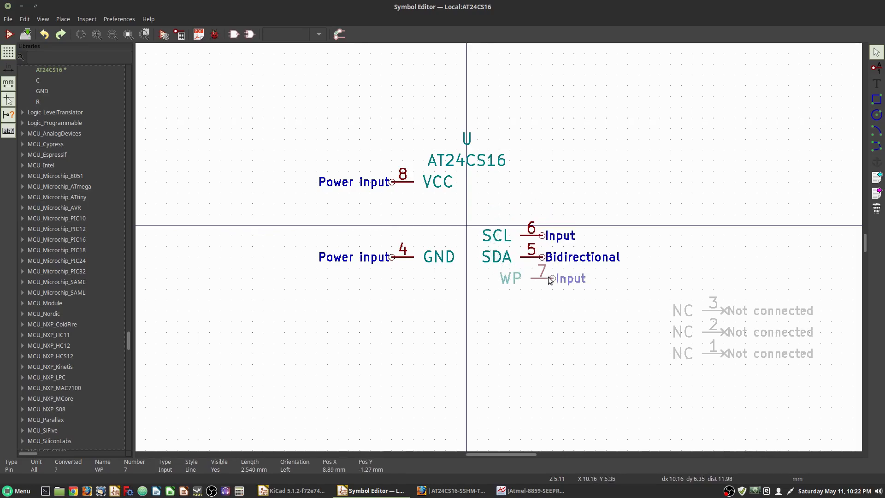
{"action": "left_click", "coordinate": [543, 301]}
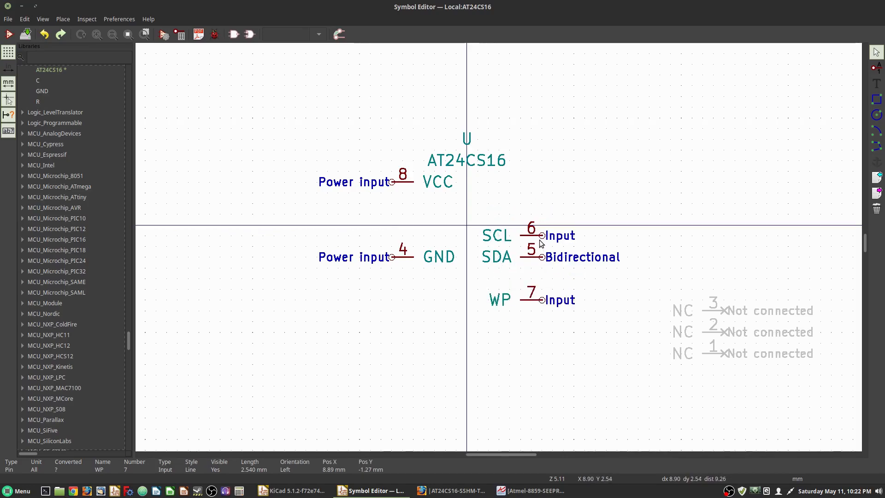
{"action": "left_click_drag", "start_coordinate": [552, 215], "coordinate": [533, 274]}
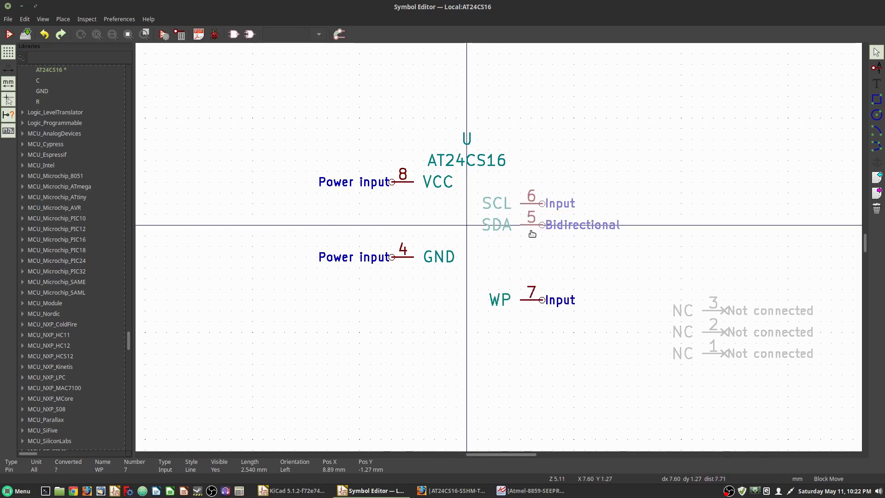
{"action": "left_click", "coordinate": [533, 217]}
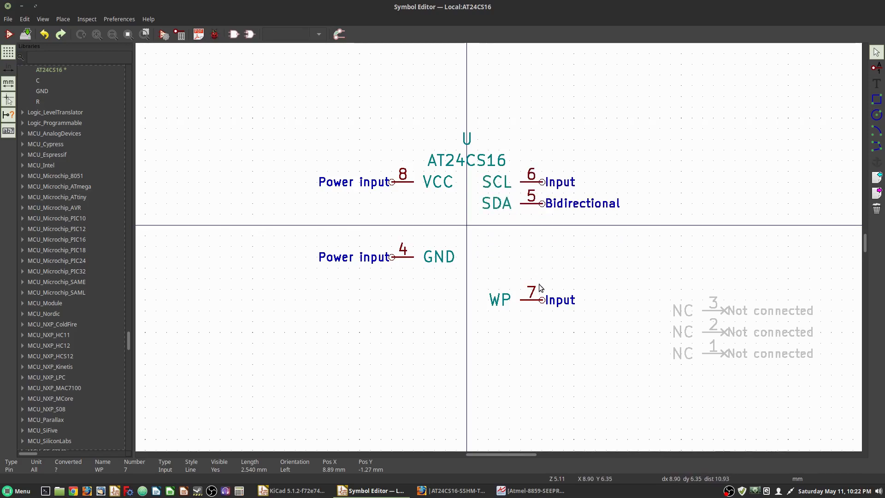
{"action": "left_click_drag", "start_coordinate": [543, 302], "coordinate": [541, 261]}
Rotate the three NC pins 180 degrees back into the left column and stack them on one spot at the origin's height
{"action": "left_click_drag", "start_coordinate": [752, 285], "coordinate": [666, 370]}
{"action": "key", "text": "r"}
{"action": "key", "text": "r"}
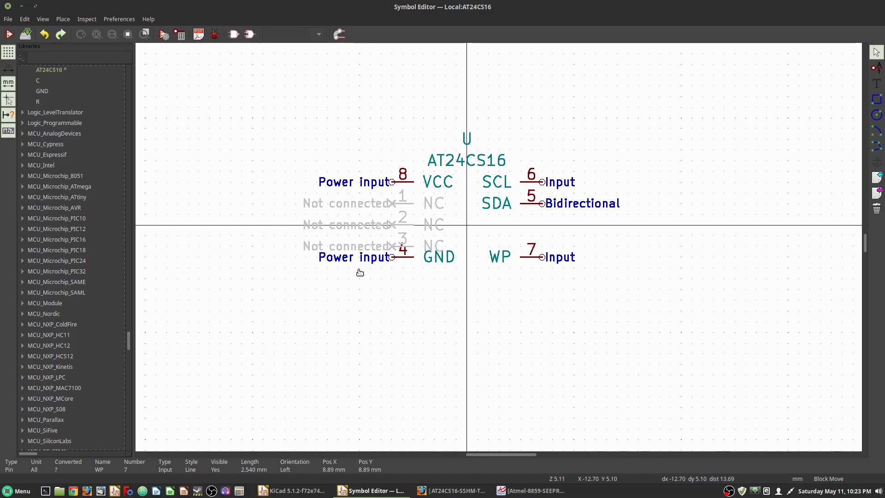
{"action": "left_click", "coordinate": [359, 273]}
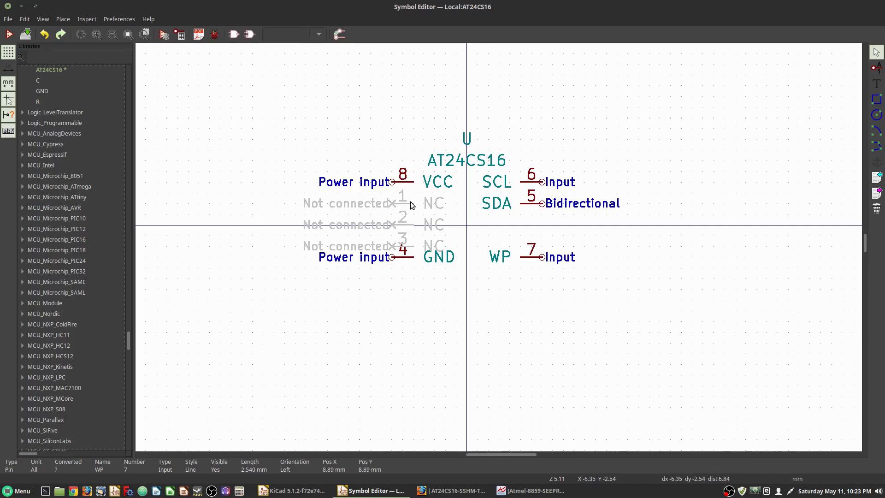
{"action": "left_click_drag", "start_coordinate": [411, 205], "coordinate": [394, 227]}
{"action": "left_click", "coordinate": [393, 246]}
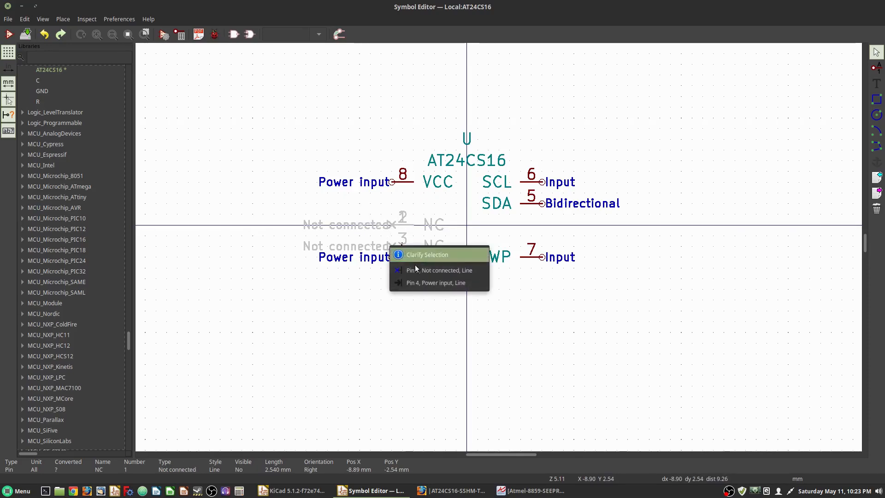
{"action": "left_click", "coordinate": [415, 270]}
{"action": "left_click", "coordinate": [389, 220]}
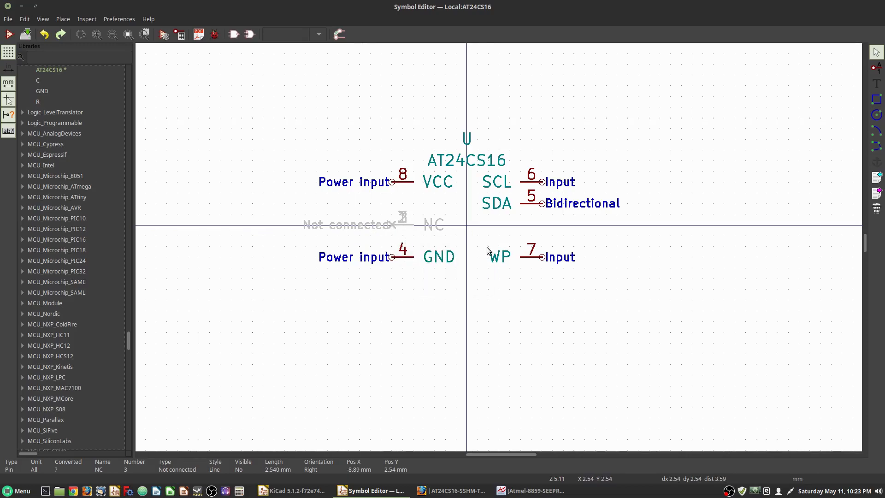
Draw a body rectangle about 12.7 mm wide and 11.4 mm high between the inner ends of the pin columns
{"action": "left_click", "coordinate": [877, 99]}
{"action": "left_click", "coordinate": [412, 171]}
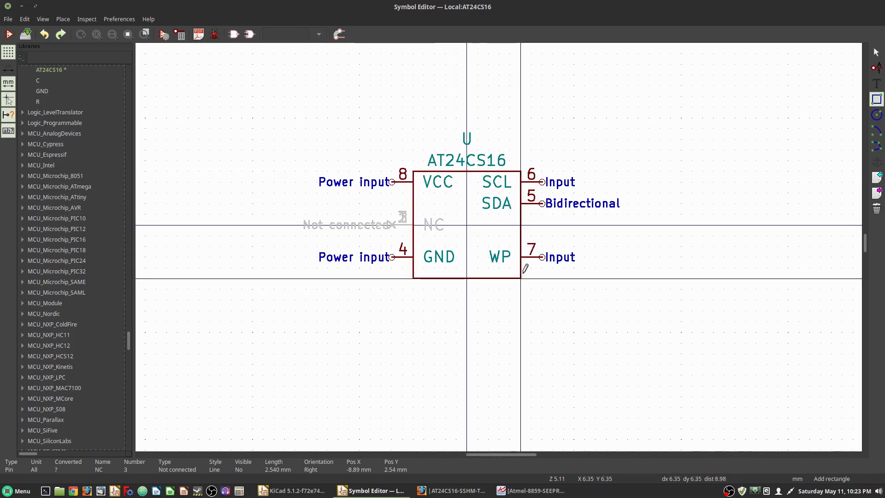
{"action": "left_click", "coordinate": [520, 267]}
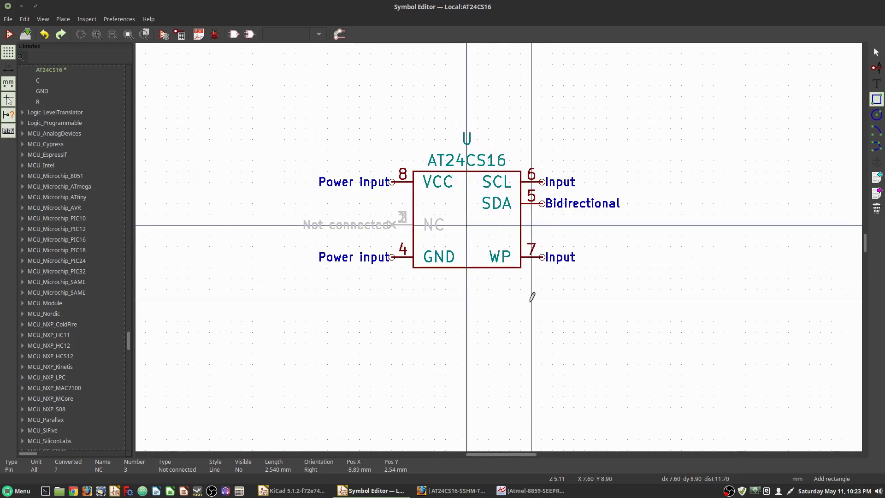
{"action": "key", "text": "Escape"}
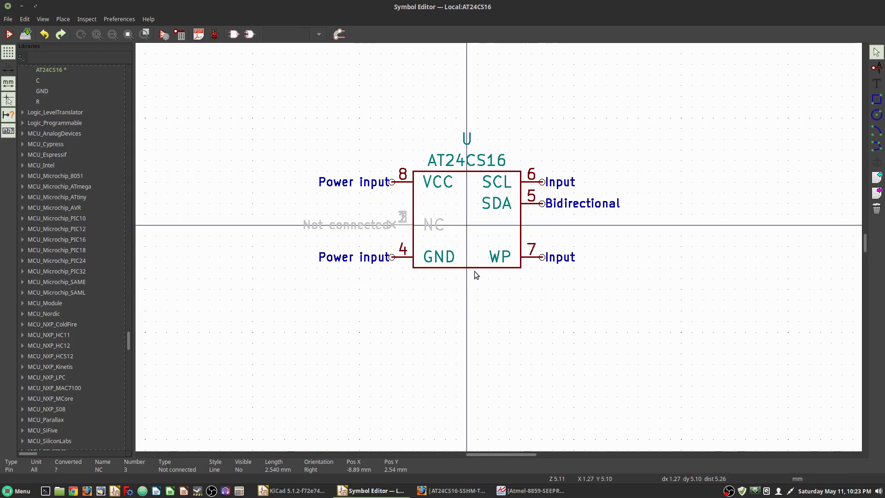
Extend the body's lower edge to about 6.35 mm below the origin and lower the GND and WP pins to about 5.1 mm below it
{"action": "left_click_drag", "start_coordinate": [472, 267], "coordinate": [466, 278]}
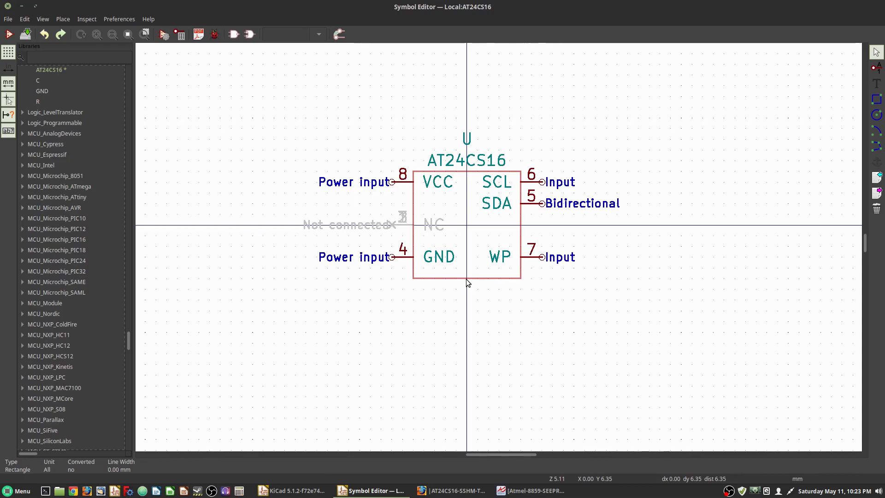
{"action": "left_click", "coordinate": [466, 280]}
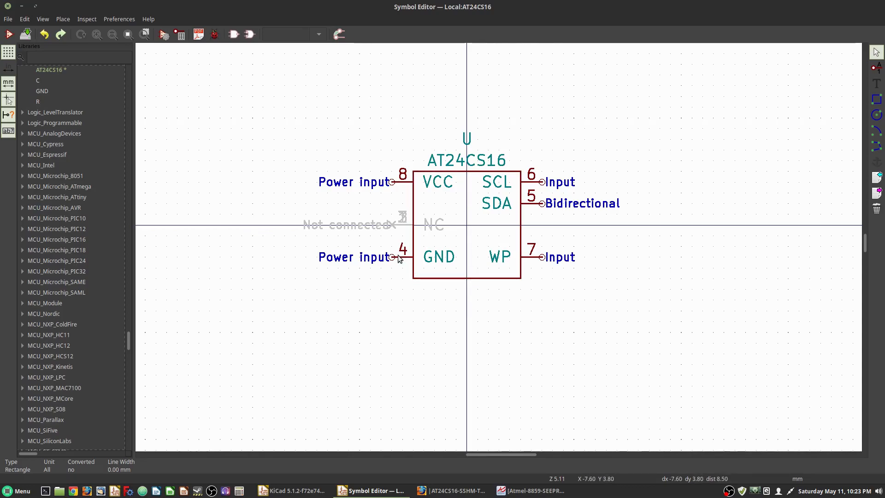
{"action": "left_click_drag", "start_coordinate": [398, 258], "coordinate": [396, 267]}
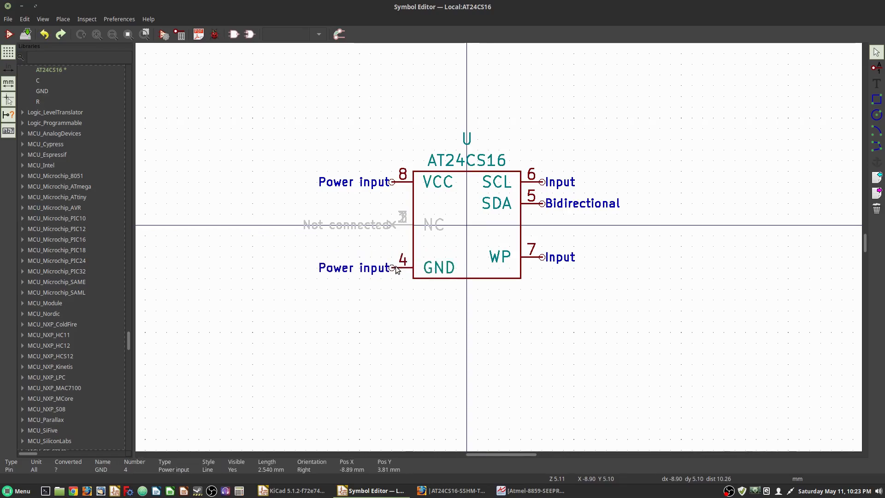
{"action": "left_click_drag", "start_coordinate": [542, 257], "coordinate": [541, 267]}
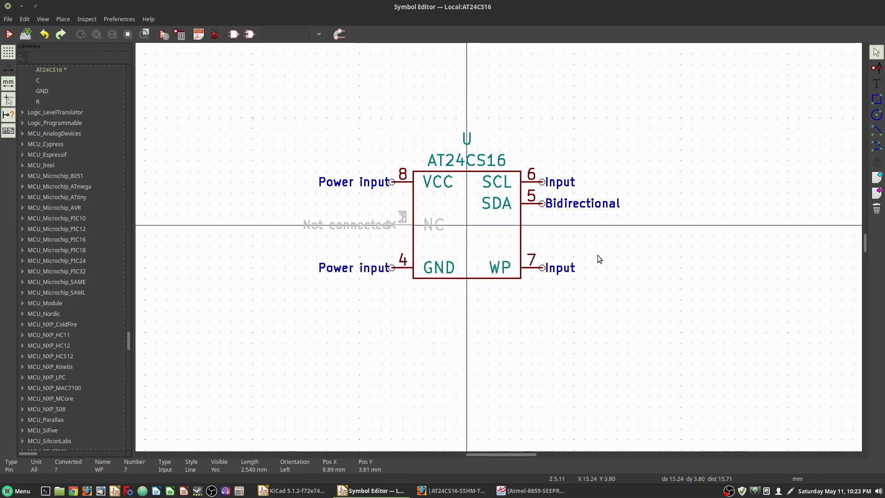
Fill the body rectangle with the body background color and save the Local library
{"action": "right_click", "coordinate": [522, 241]}
{"action": "left_click", "coordinate": [595, 212]}
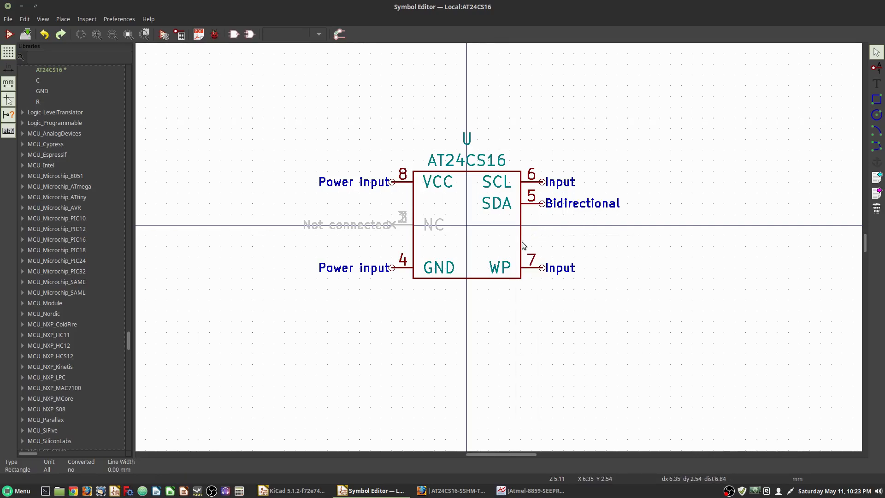
{"action": "key", "text": "e"}
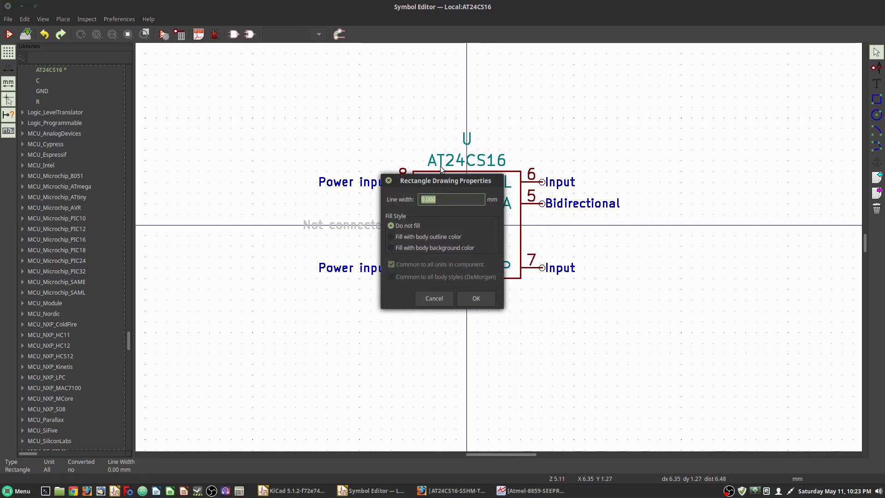
{"action": "left_click", "coordinate": [400, 248]}
{"action": "left_click", "coordinate": [475, 295]}
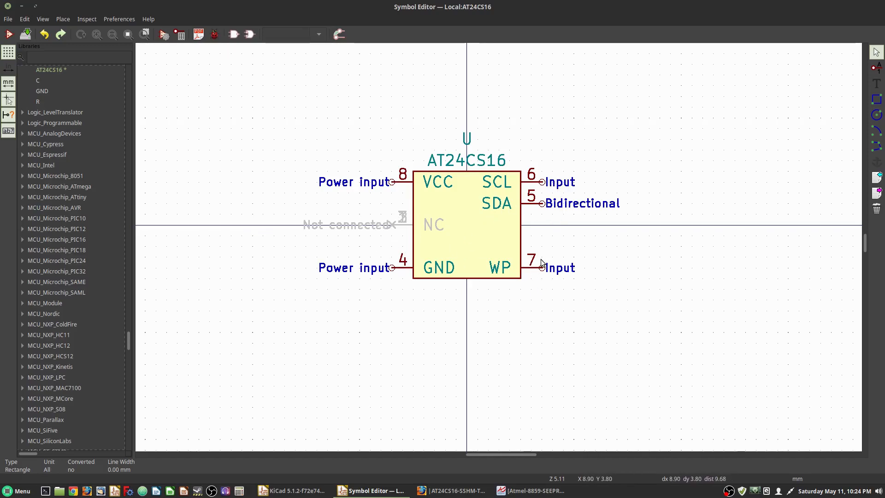
{"action": "middle_click_drag", "start_coordinate": [556, 243], "coordinate": [567, 343]}
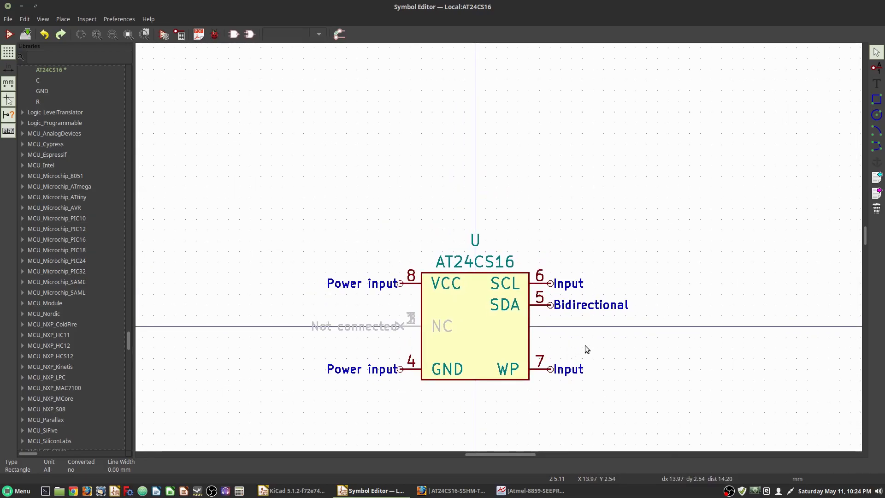
{"action": "left_click", "coordinate": [25, 34]}
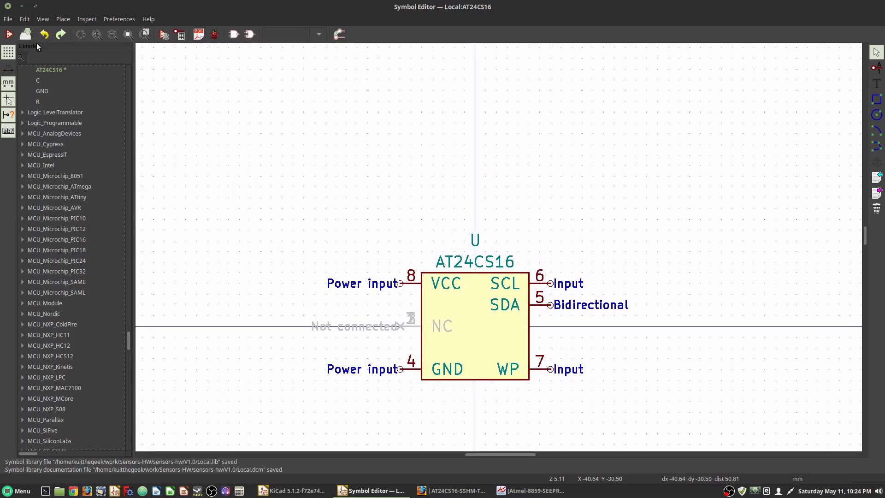
Add four custom fields to the AT24CS16 symbol properties and turn off their visibility
{"action": "left_click", "coordinate": [163, 35]}
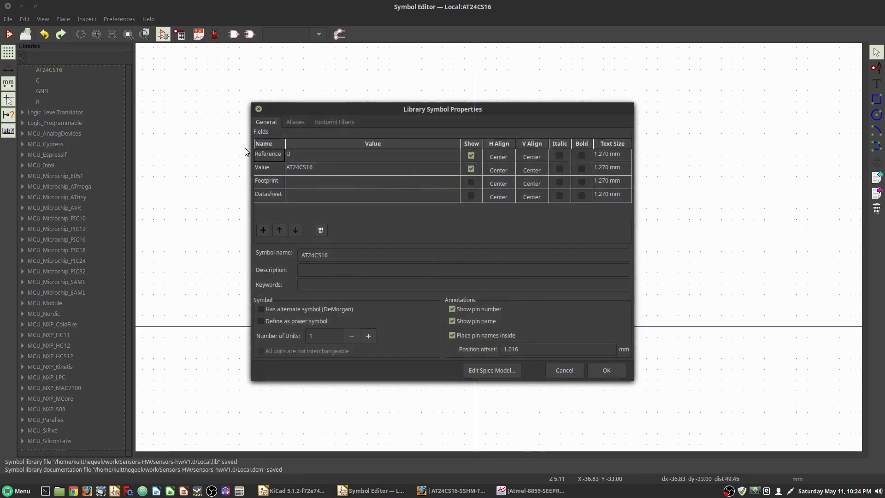
{"action": "left_click", "coordinate": [263, 230]}
{"action": "left_click", "coordinate": [263, 230]}
{"action": "left_click", "coordinate": [263, 230]}
{"action": "left_click", "coordinate": [264, 230]}
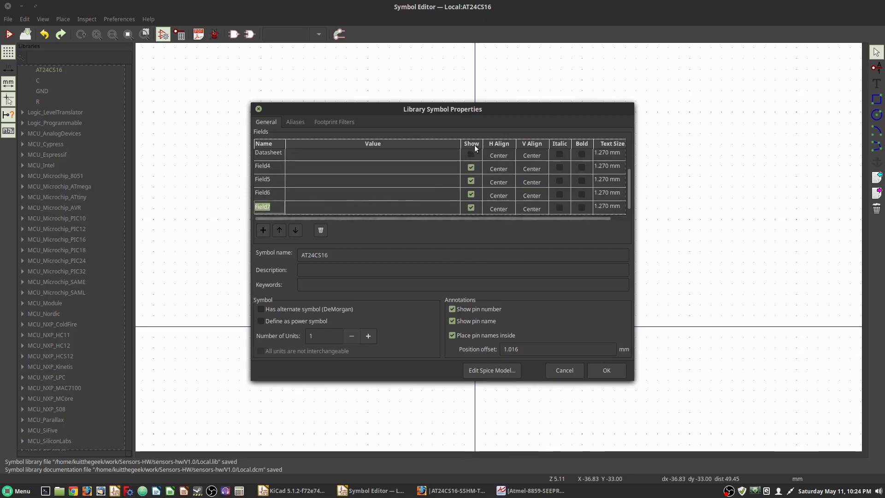
{"action": "left_click", "coordinate": [470, 167]}
{"action": "left_click", "coordinate": [470, 181]}
{"action": "left_click", "coordinate": [470, 194]}
{"action": "left_click", "coordinate": [471, 208]}
Name the new fields MFG P/N, Part Link, Config and Description, giving Config the value Fit
{"action": "double_click", "coordinate": [265, 167]}
{"action": "type", "text": "MFG P"}
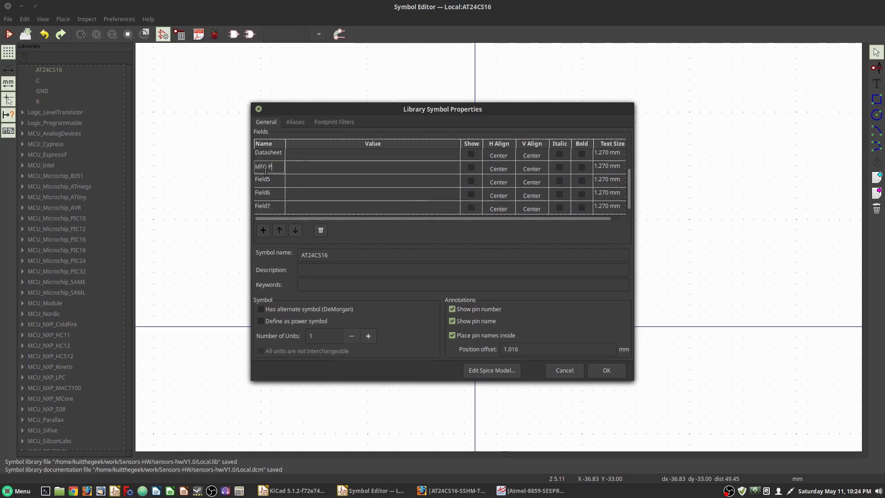
{"action": "type", "text": "Part Link"}
{"action": "key", "text": "Return"}
{"action": "type", "text": "Config"}
{"action": "key", "text": "Tab"}
{"action": "type", "text": "Fit"}
{"action": "key", "text": "Return"}
{"action": "key", "text": "Left"}
{"action": "type", "text": "Description"}
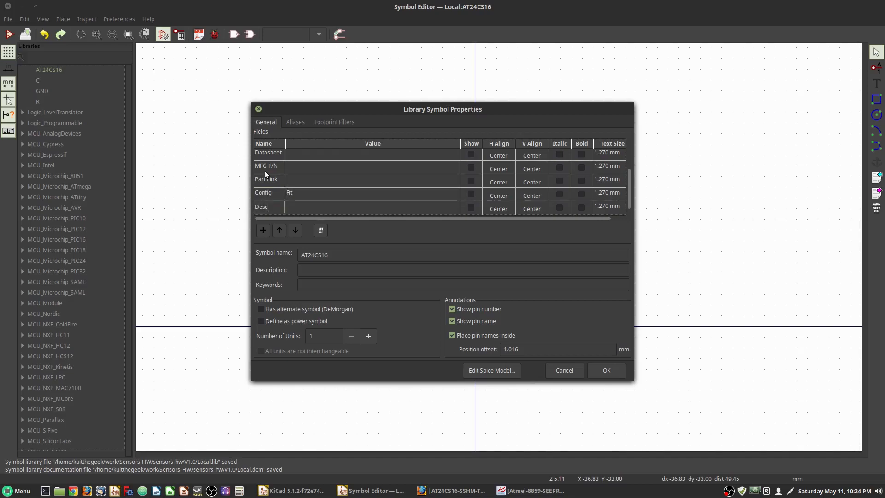
Copy the AT24CS16 datasheet link from the DigiKey page in Firefox into the symbol's Datasheet field
{"action": "left_click", "coordinate": [369, 208]}
{"action": "left_click_drag", "start_coordinate": [444, 109], "coordinate": [640, 102]}
{"action": "key", "text": "alt+Tab"}
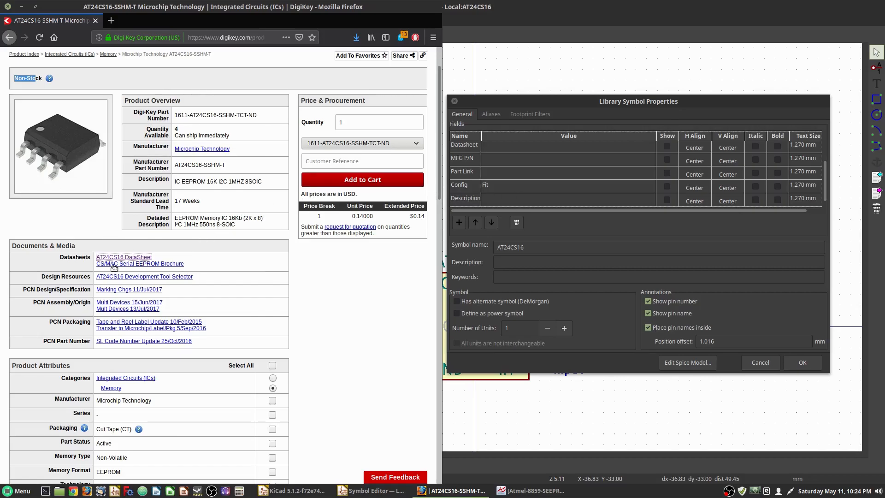
{"action": "right_click", "coordinate": [129, 257]}
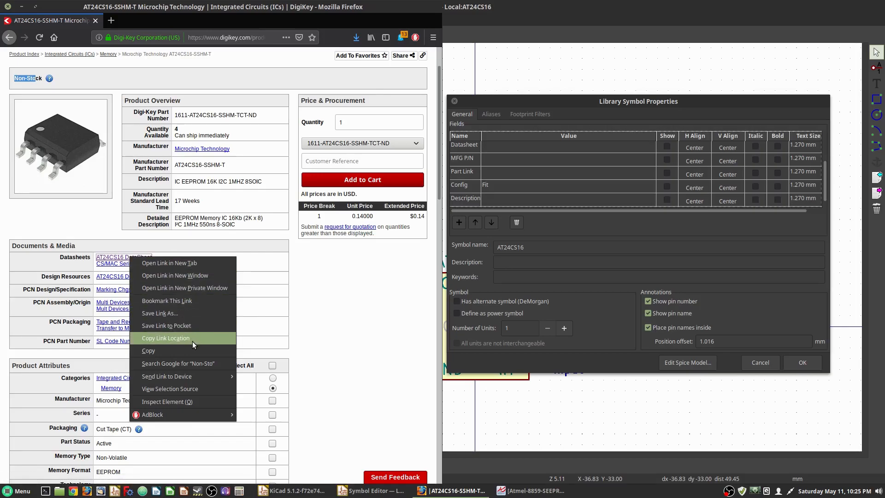
{"action": "left_click", "coordinate": [178, 339]}
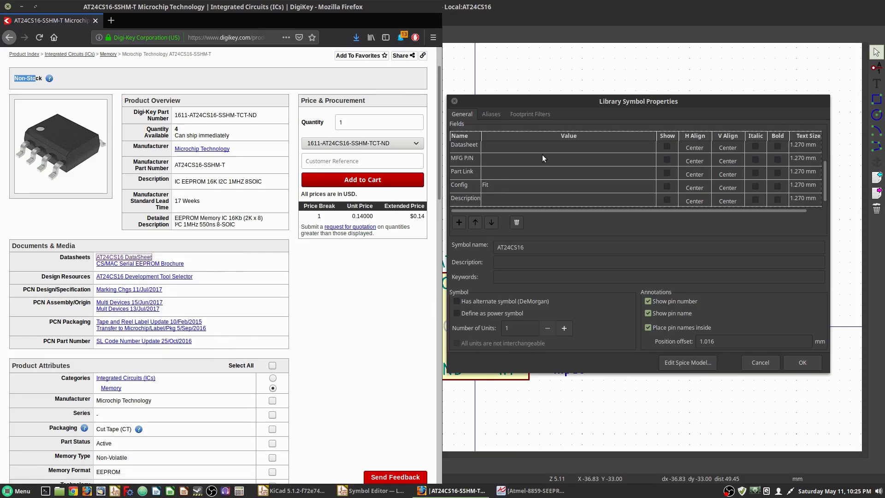
{"action": "left_click", "coordinate": [525, 146]}
{"action": "right_click", "coordinate": [505, 151]}
{"action": "left_click", "coordinate": [521, 180]}
{"action": "left_click", "coordinate": [509, 169]}
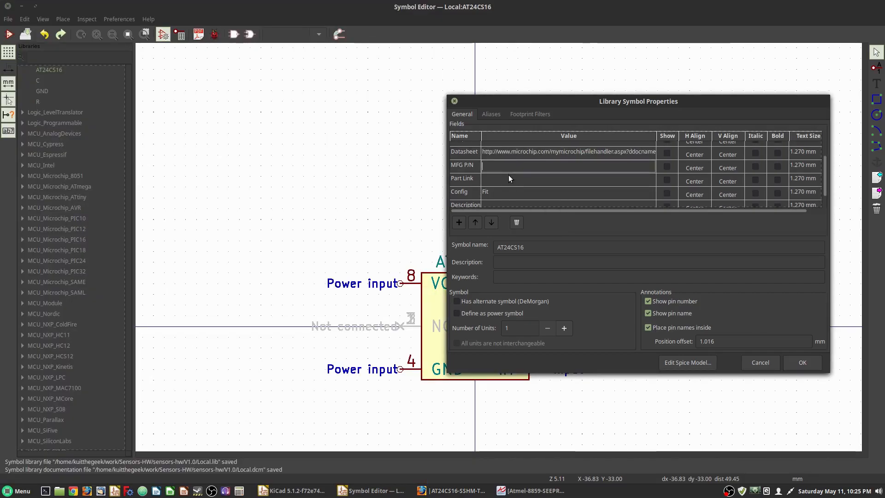
Copy the manufacturer part number AT24CS16-SSHM-T from the DigiKey page in Firefox into the symbol's MFG P/N field
{"action": "left_click", "coordinate": [454, 491]}
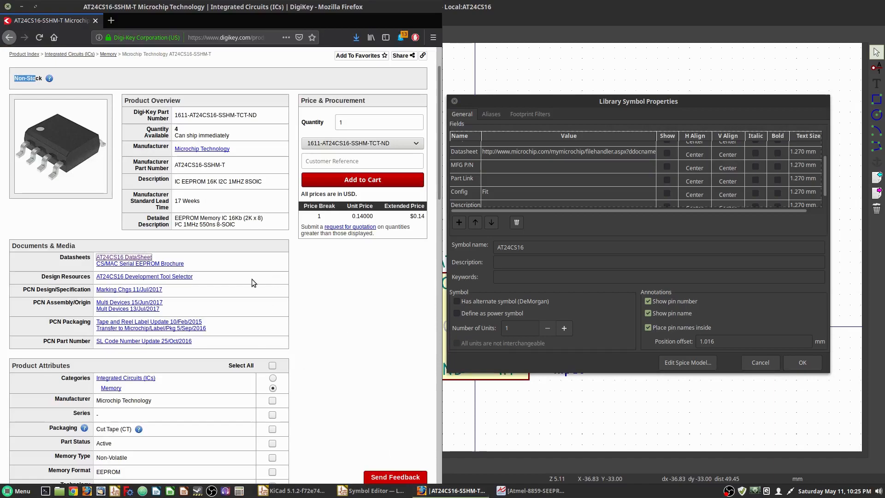
{"action": "left_click", "coordinate": [278, 165]}
{"action": "left_click", "coordinate": [508, 167]}
{"action": "key", "text": "ctrl+v"}
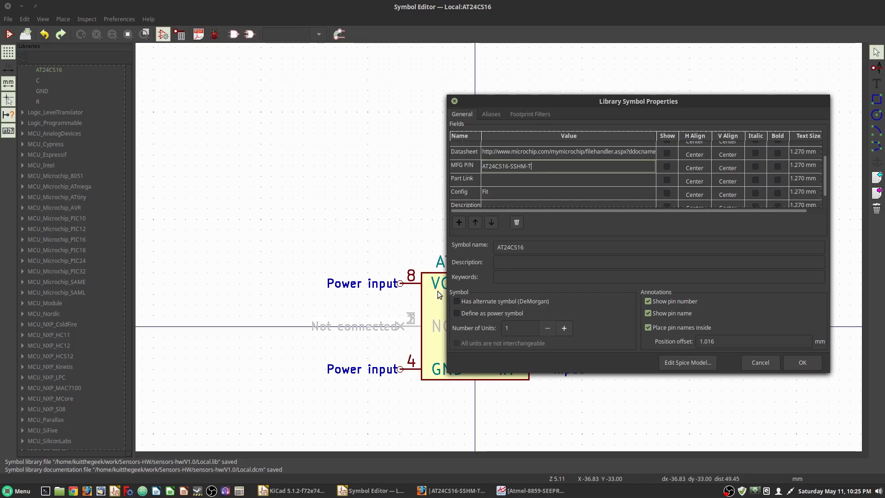
Copy the DigiKey product page's web address from Firefox into the symbol's Part Link field
{"action": "left_click", "coordinate": [454, 490]}
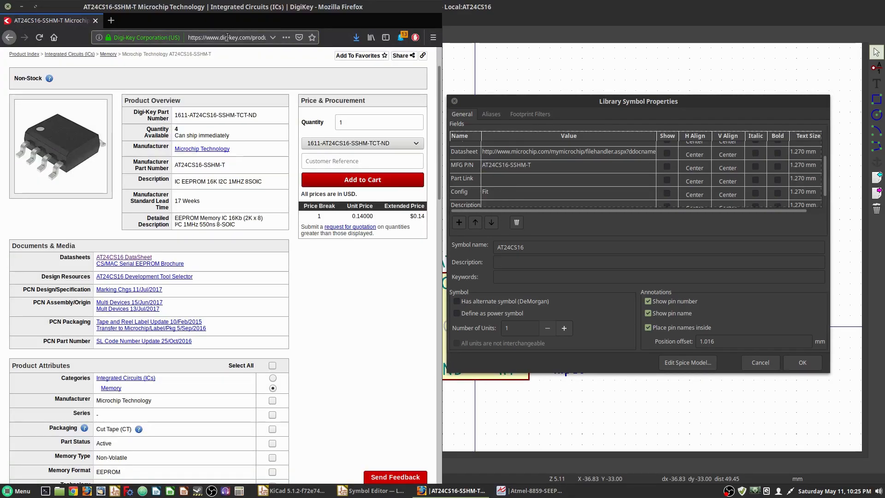
{"action": "left_click", "coordinate": [228, 37]}
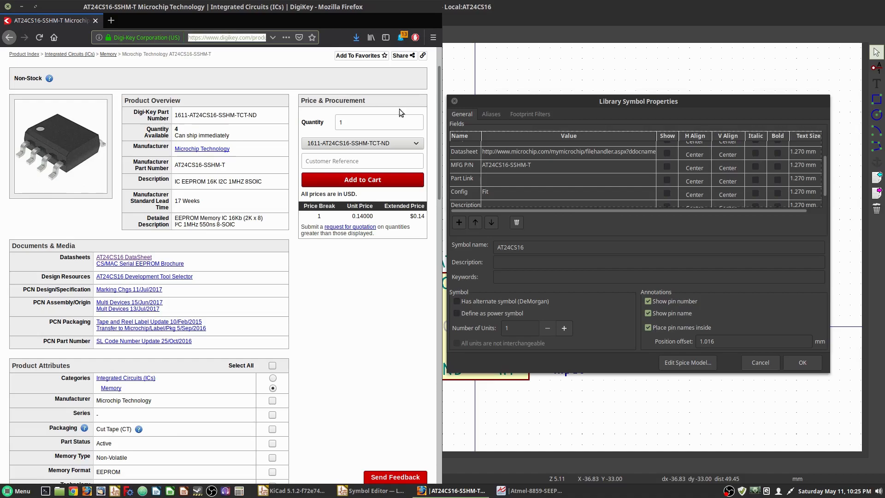
{"action": "left_click", "coordinate": [510, 179]}
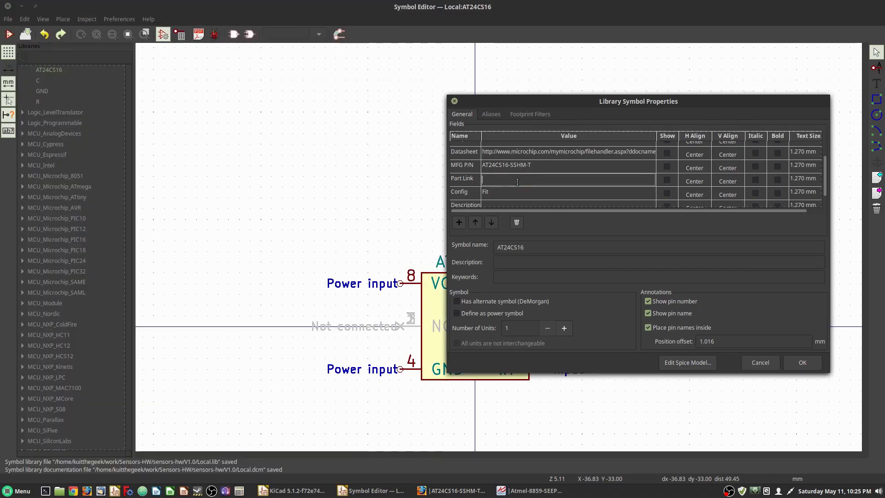
{"action": "key", "text": "ctrl+v"}
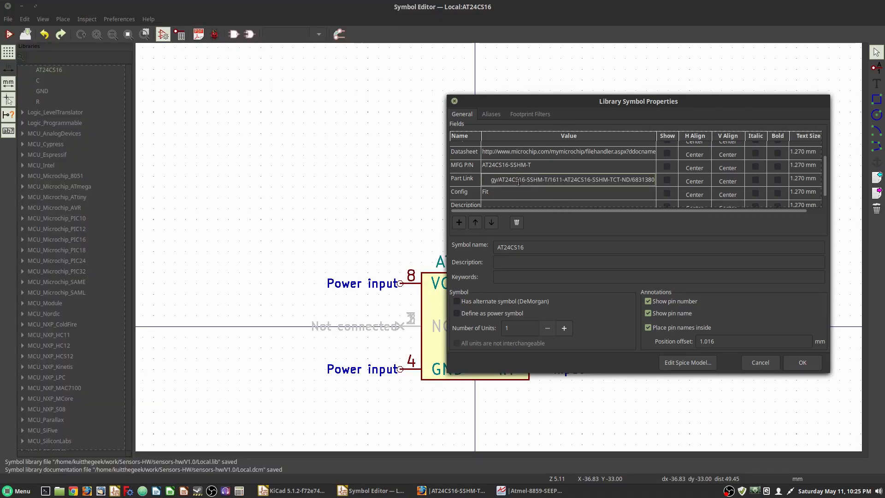
{"action": "key", "text": "Return"}
Copy the description IC EEPROM 16K I2C 1MHZ 8SOIC from the DigiKey page in Firefox into the symbol's Description field
{"action": "left_click", "coordinate": [454, 490]}
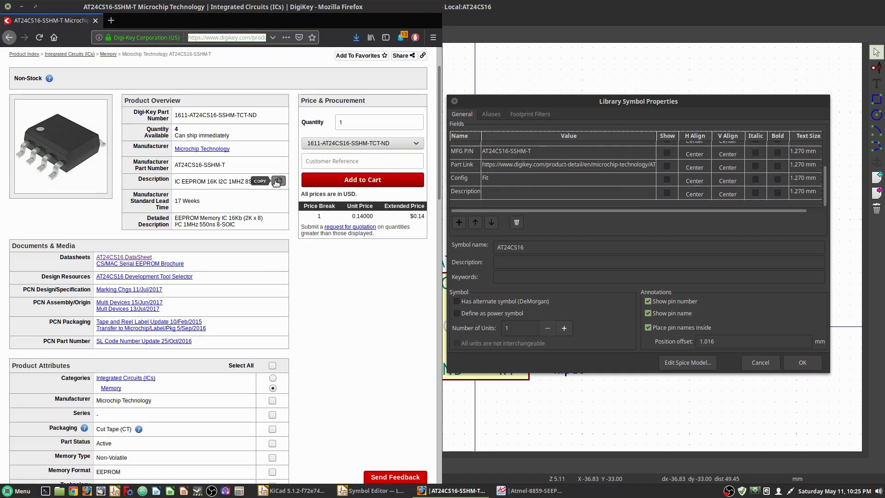
{"action": "left_click", "coordinate": [276, 182]}
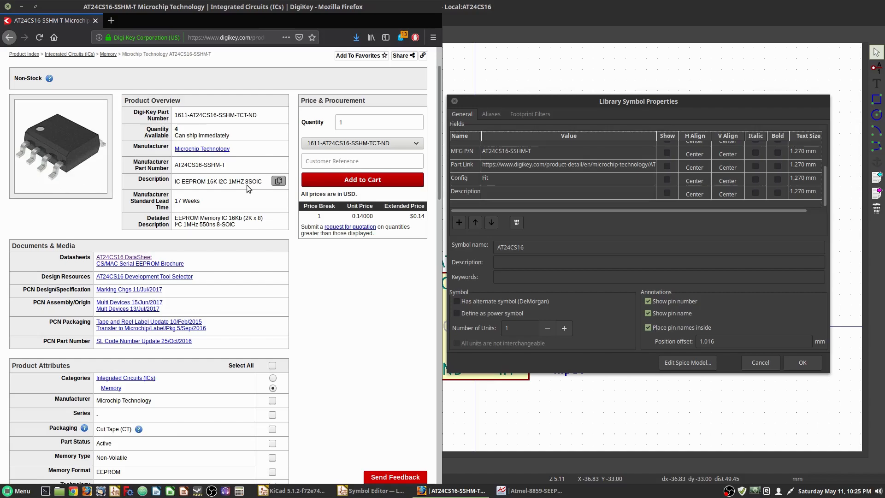
{"action": "left_click", "coordinate": [507, 194]}
{"action": "key", "text": "ctrl+v"}
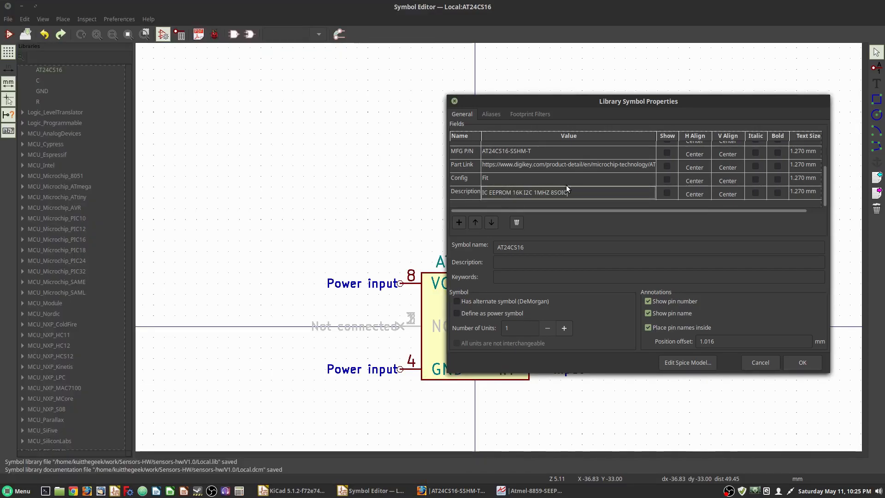
Open the footprint library browser for the symbol's Footprint field and find the SOIC-8 footprints in the Package_SO library
{"action": "scroll", "coordinate": [567, 187], "scroll_direction": "up", "scroll_amount": 3}
{"action": "left_click", "coordinate": [526, 172]}
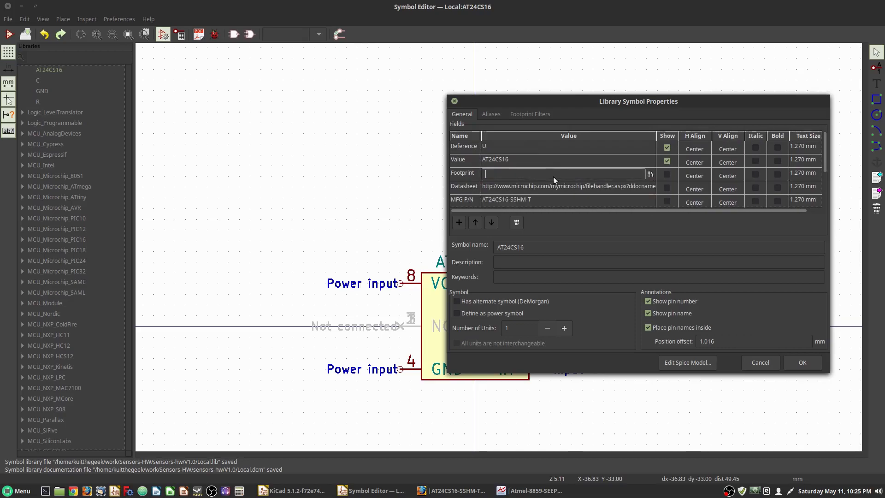
{"action": "left_click", "coordinate": [649, 174]}
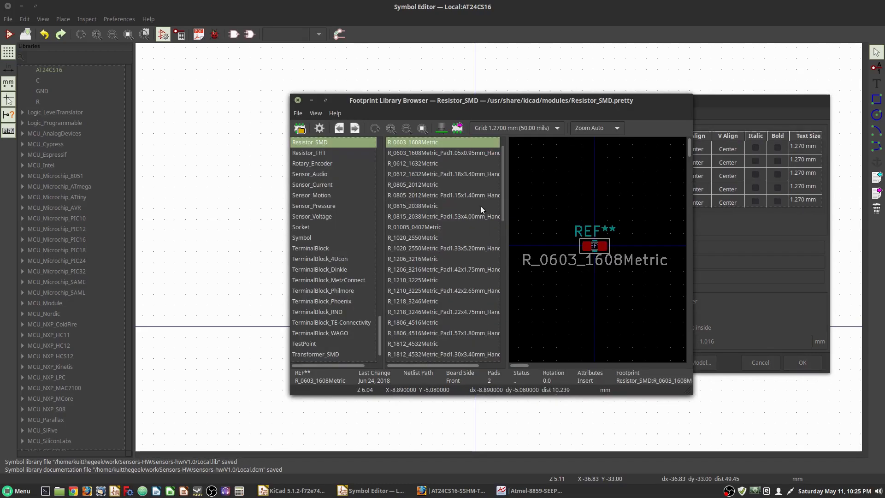
{"action": "scroll", "coordinate": [337, 261], "scroll_direction": "up", "scroll_amount": 7}
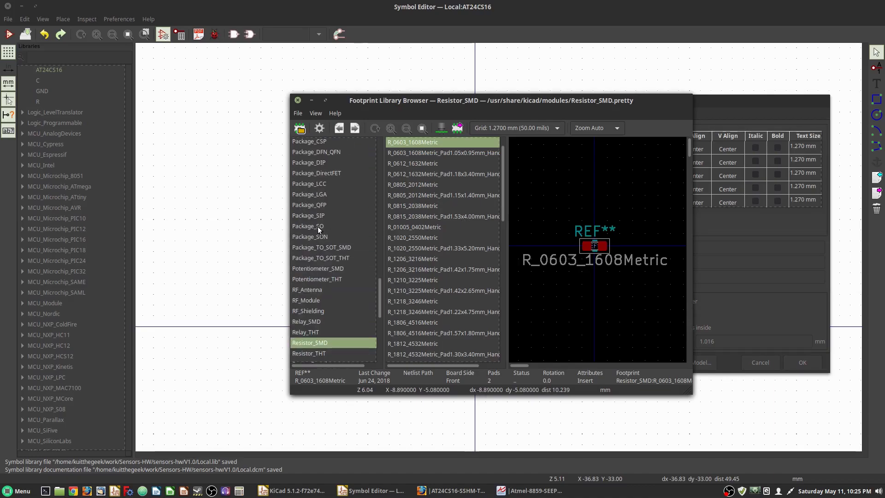
{"action": "left_click", "coordinate": [317, 225]}
{"action": "scroll", "coordinate": [456, 251], "scroll_direction": "down", "scroll_amount": 10}
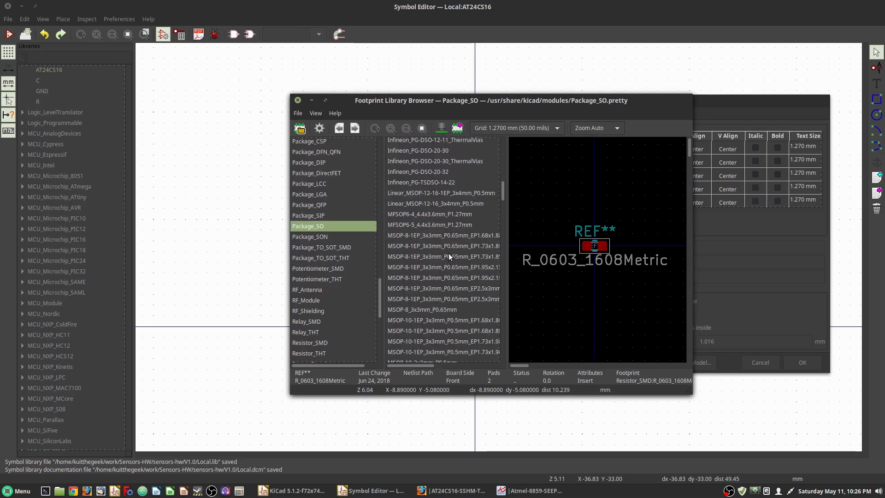
{"action": "scroll", "coordinate": [449, 255], "scroll_direction": "down", "scroll_amount": 10}
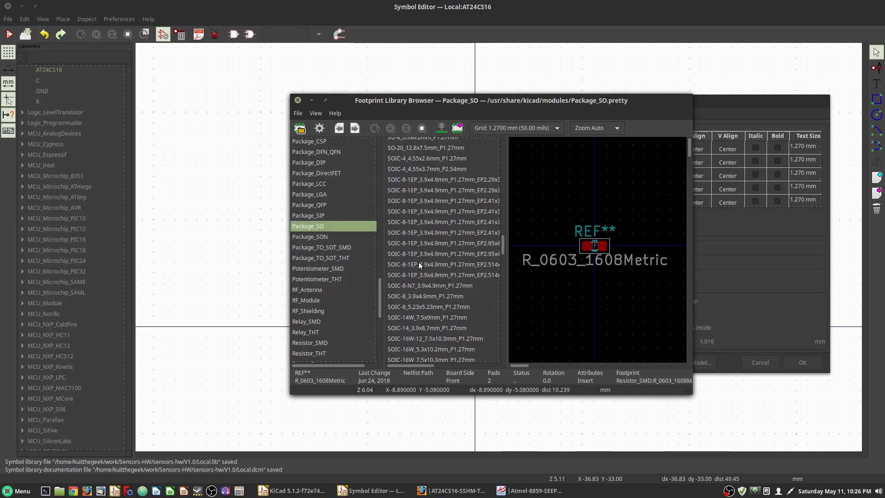
Preview the SOIC-8-1EP_3.9x4.9mm_P1.27mm_EP2.29x3mm footprint and select SOIC-8_3.9x4.9mm_P1.27mm instead
{"action": "left_click", "coordinate": [413, 179]}
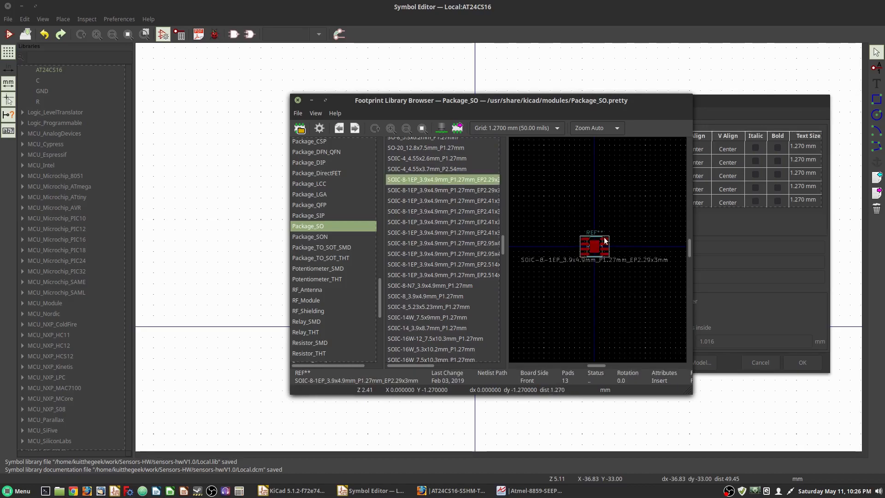
{"action": "middle_click_drag", "start_coordinate": [586, 269], "coordinate": [622, 246]}
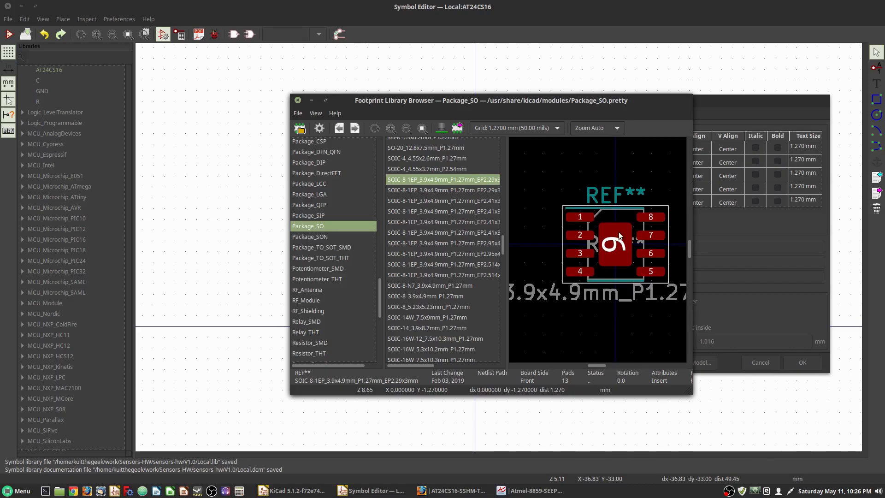
{"action": "left_click", "coordinate": [422, 297]}
{"action": "scroll", "coordinate": [608, 260], "scroll_direction": "up", "scroll_amount": 1}
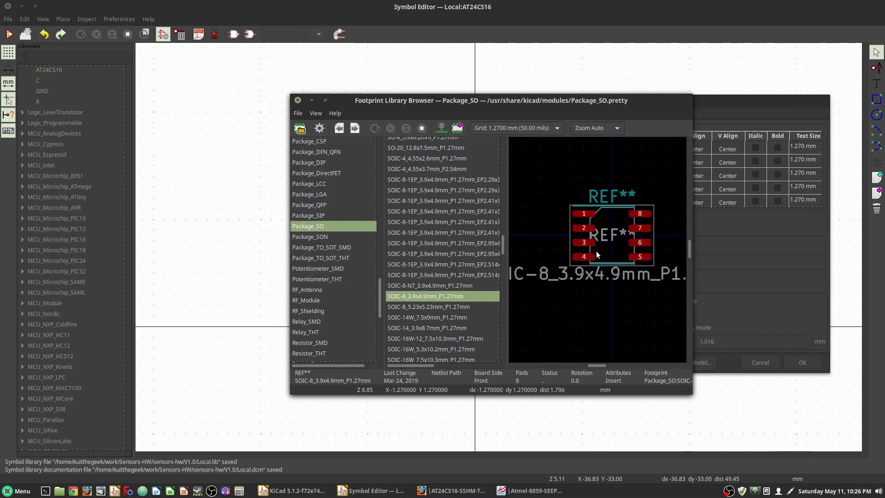
Compare the 8-lead SOIC package drawing and dimensions in the AT24CS16 datasheet's Packaging Information section with the selected footprint, side by side
{"action": "left_click", "coordinate": [530, 490]}
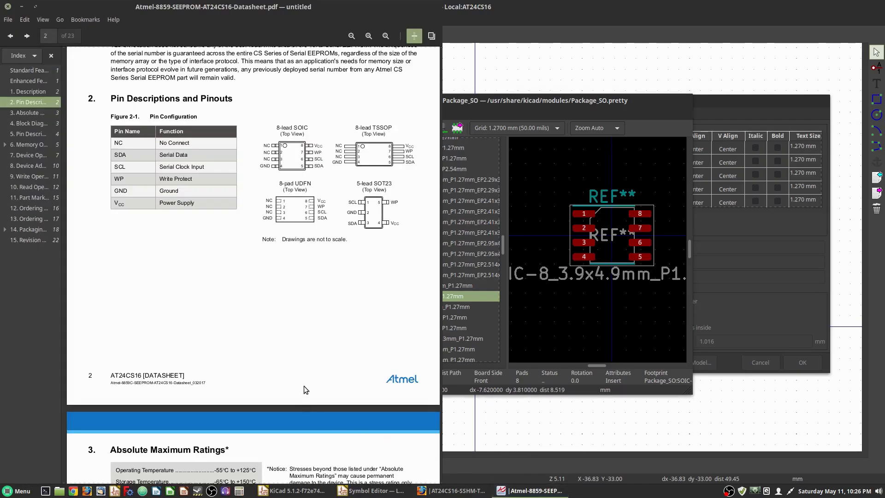
{"action": "left_click", "coordinate": [31, 228]}
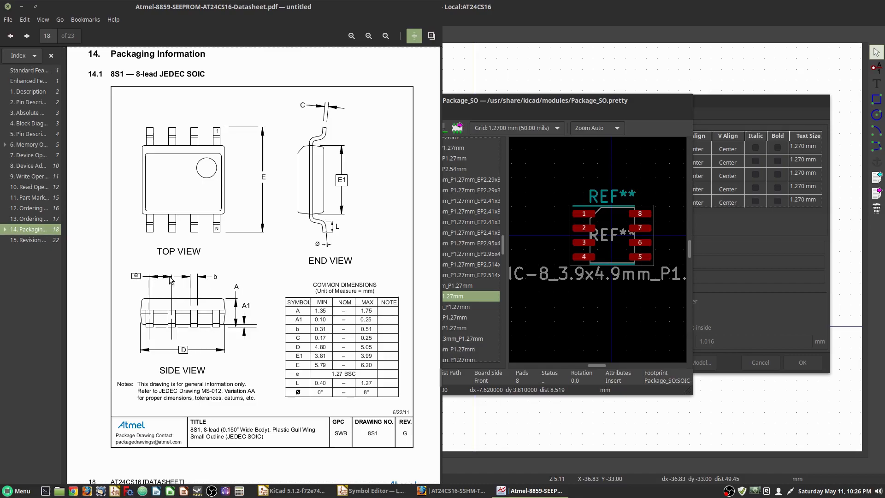
{"action": "middle_click_drag", "start_coordinate": [562, 288], "coordinate": [596, 289]}
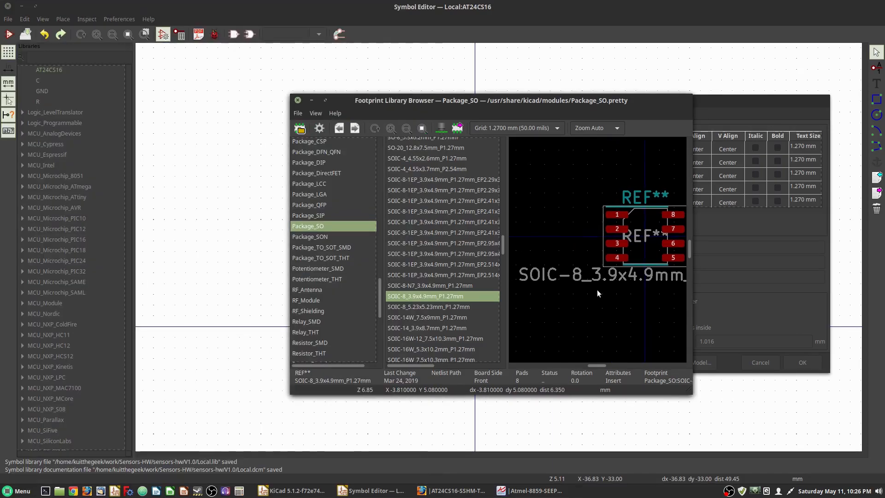
{"action": "left_click_drag", "start_coordinate": [465, 8], "coordinate": [883, 12]}
{"action": "left_click_drag", "start_coordinate": [423, 99], "coordinate": [584, 96]}
{"action": "scroll", "coordinate": [692, 157], "scroll_direction": "down", "scroll_amount": 2}
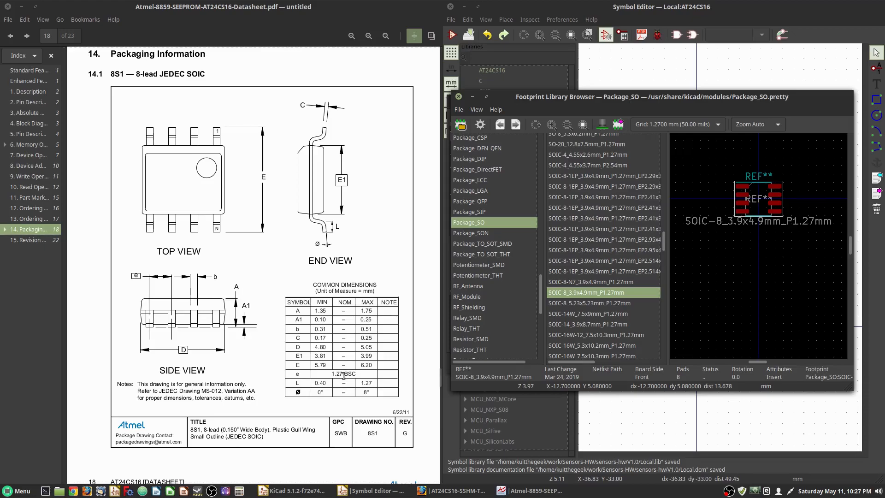
{"action": "double_click", "coordinate": [365, 290]}
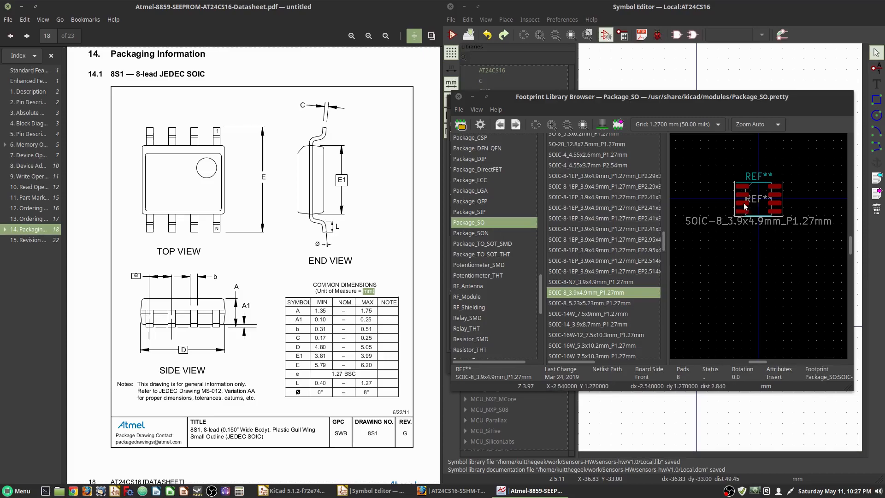
{"action": "scroll", "coordinate": [758, 245], "scroll_direction": "up", "scroll_amount": 3}
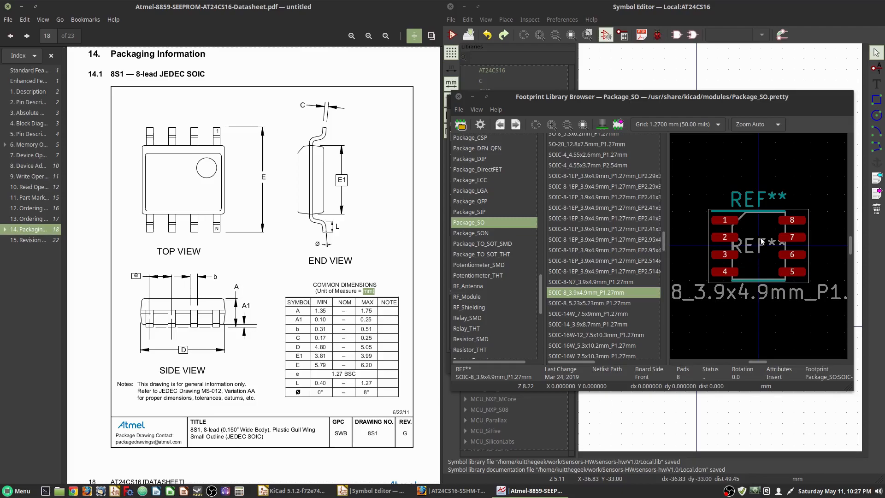
Assign Package_SO:SOIC-8_3.9x4.9mm_P1.27mm as the symbol's footprint
{"action": "double_click", "coordinate": [591, 291]}
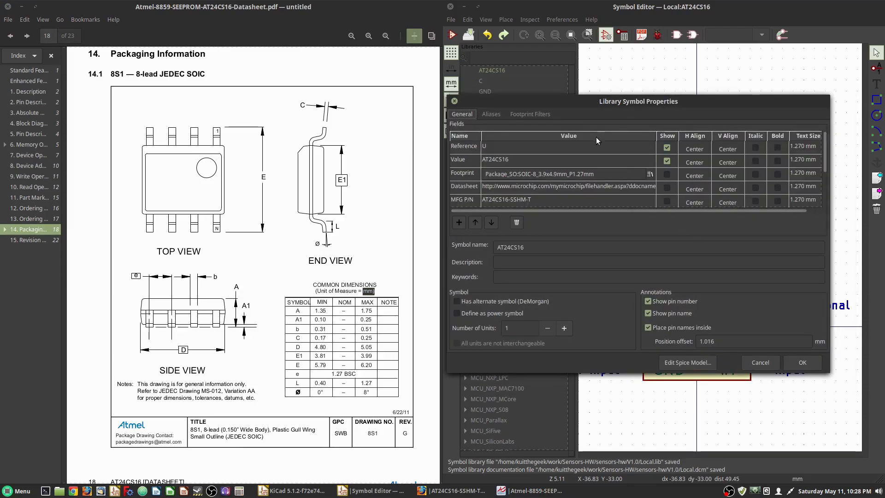
{"action": "scroll", "coordinate": [588, 148], "scroll_direction": "down", "scroll_amount": 1}
{"action": "scroll", "coordinate": [577, 163], "scroll_direction": "up", "scroll_amount": 3}
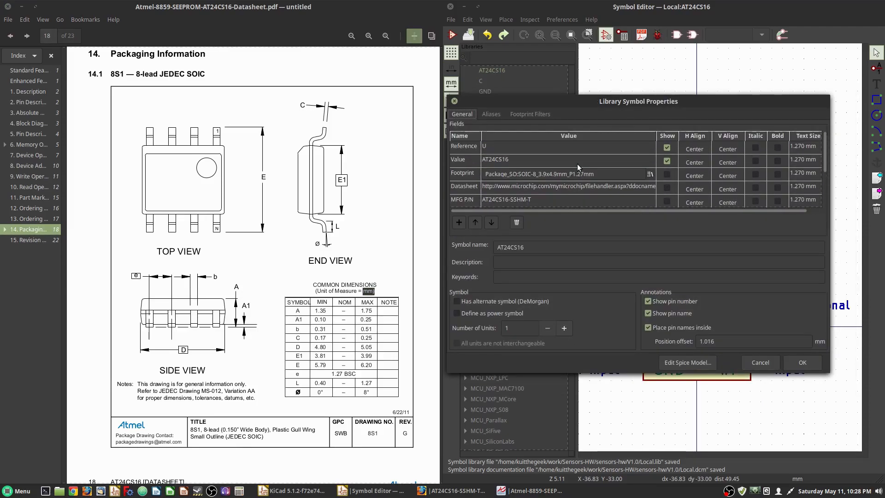
Copy the custom Description field's text into the symbol's general description, apply the properties and save the Local library
{"action": "scroll", "coordinate": [526, 188], "scroll_direction": "down", "scroll_amount": 3}
{"action": "left_click", "coordinate": [524, 191]}
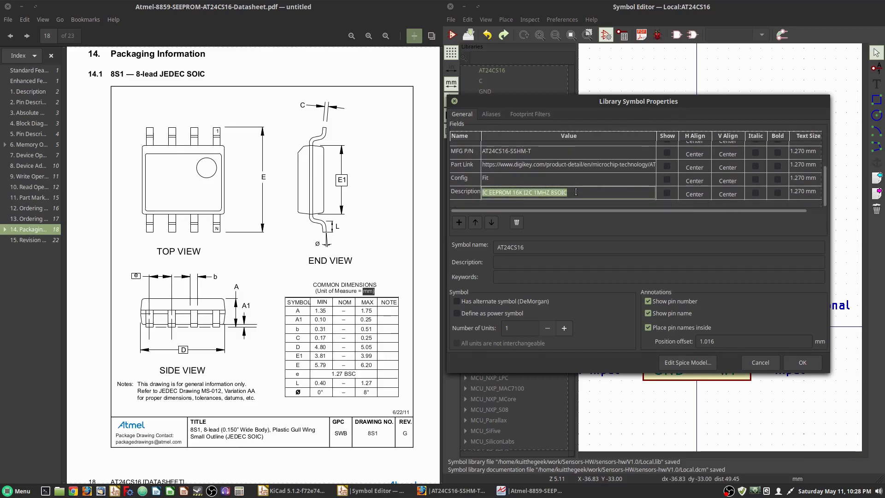
{"action": "key", "text": "ctrl+c"}
{"action": "left_click", "coordinate": [531, 262]}
{"action": "key", "text": "ctrl+v"}
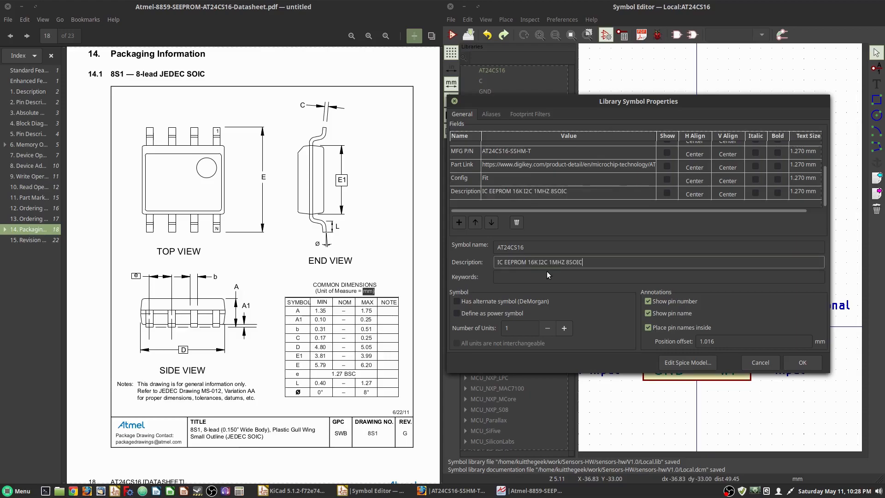
{"action": "left_click", "coordinate": [800, 362]}
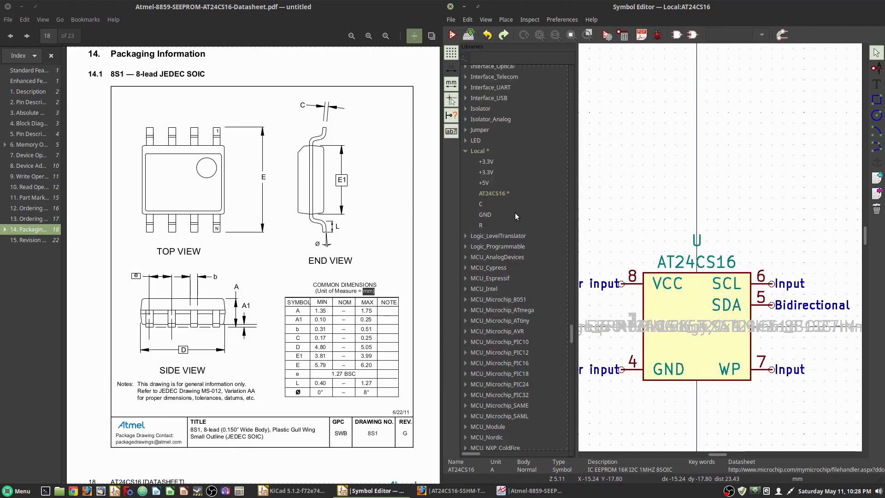
{"action": "key", "text": "ctrl+s"}
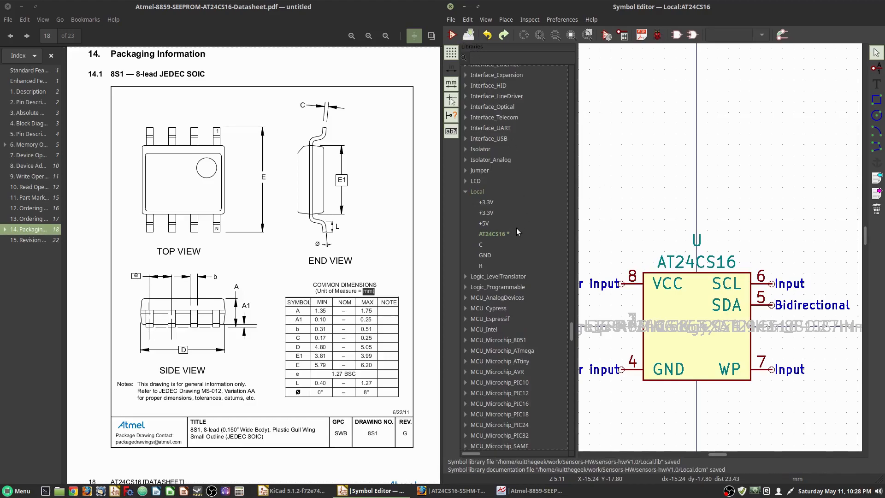
Move the footprint field text from the symbol's centre to just above the reference designator U
{"action": "scroll", "coordinate": [737, 199], "scroll_direction": "down", "scroll_amount": 2}
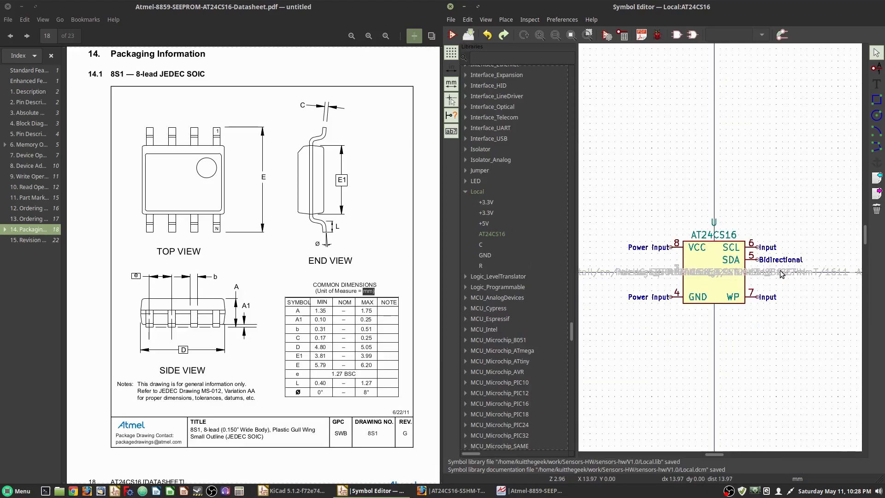
{"action": "scroll", "coordinate": [769, 276], "scroll_direction": "up", "scroll_amount": 1}
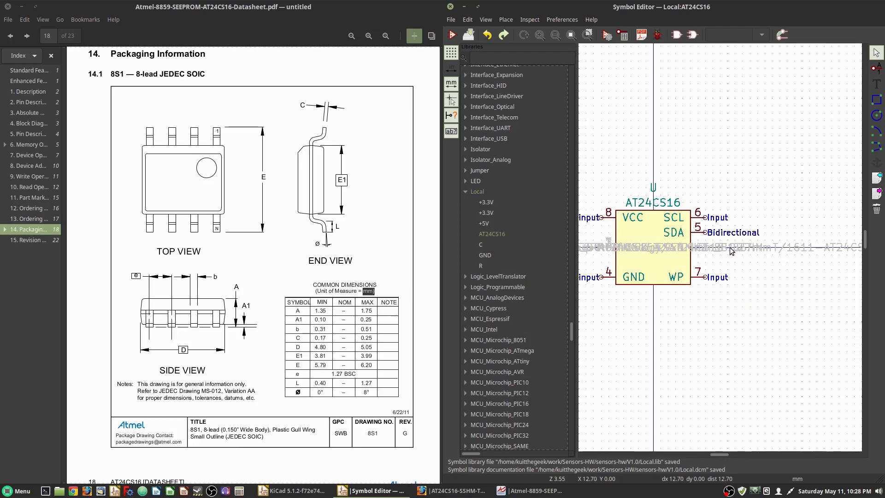
{"action": "left_click", "coordinate": [738, 251]}
{"action": "left_click", "coordinate": [759, 272]}
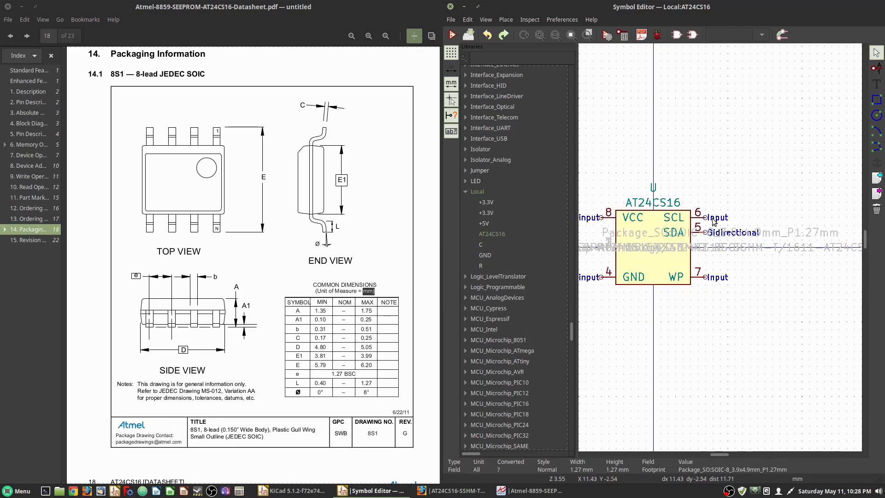
{"action": "left_click", "coordinate": [654, 173]}
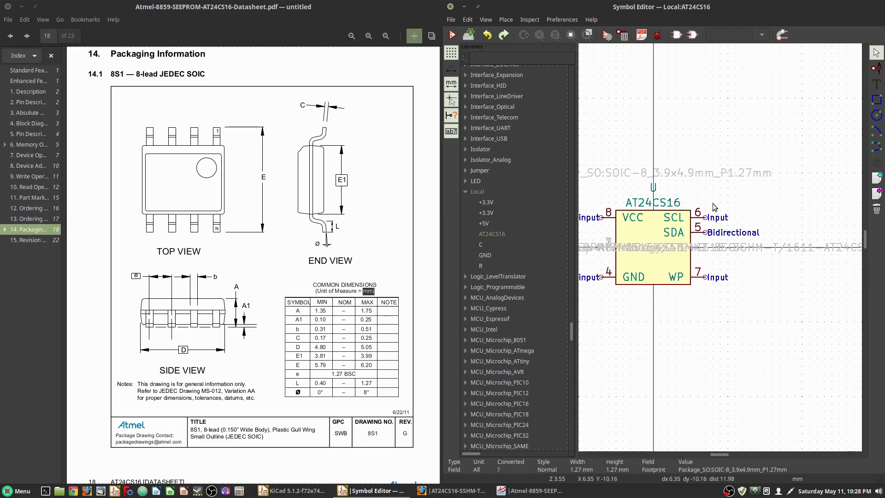
Move the Part Link and Description field texts from the symbol's centre, stacking them above the footprint text
{"action": "key", "text": "m"}
{"action": "left_click", "coordinate": [655, 165]}
{"action": "left_click", "coordinate": [732, 248]}
{"action": "key", "text": "m"}
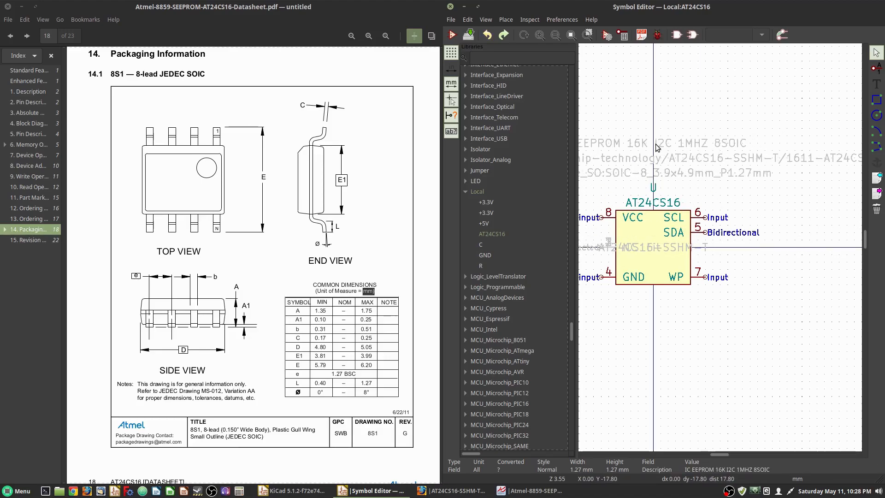
{"action": "left_click", "coordinate": [657, 147]}
{"action": "scroll", "coordinate": [698, 195], "scroll_direction": "down", "scroll_amount": 1}
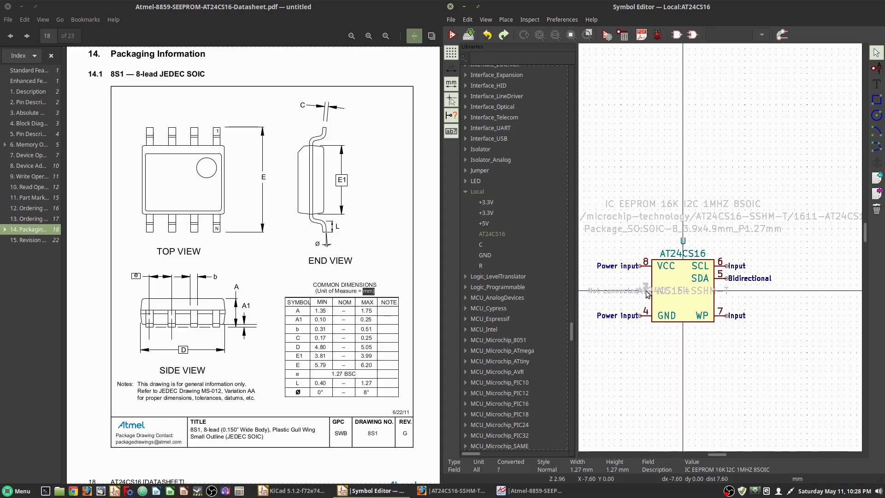
Move the MFG P/N and Config field texts from the symbol's centre, stacking them above the Description text
{"action": "left_click", "coordinate": [674, 296]}
{"action": "key", "text": "m"}
{"action": "left_click", "coordinate": [682, 192]}
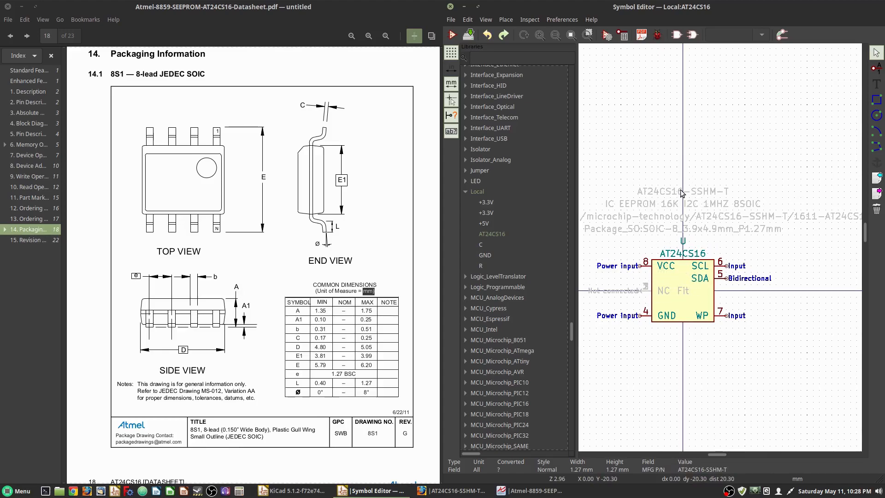
{"action": "left_click", "coordinate": [684, 290]}
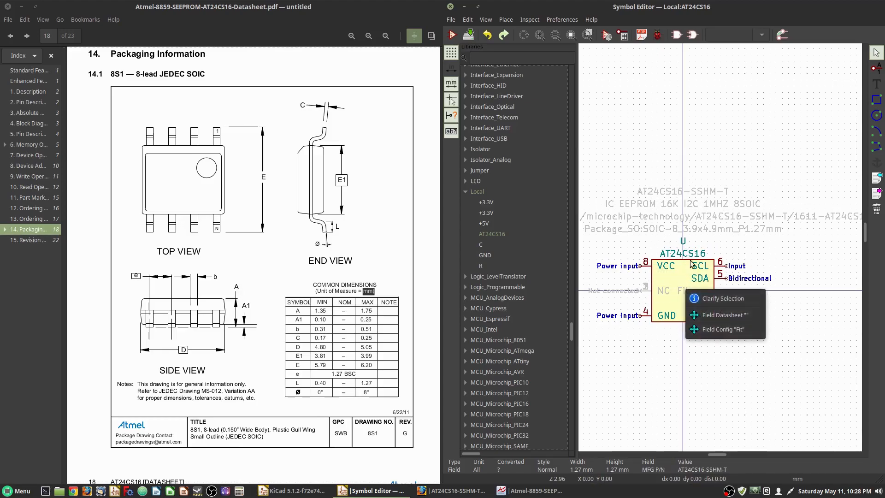
{"action": "left_click", "coordinate": [728, 332]}
{"action": "key", "text": "m"}
{"action": "left_click", "coordinate": [684, 180]}
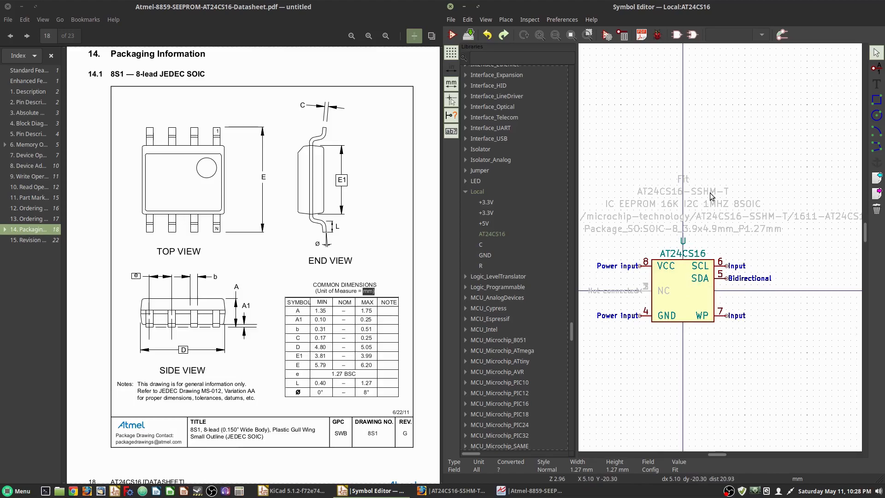
Try the Config field as visible text reading Do Not Fit above the symbol, and restore it to hidden Fit
{"action": "middle_click_drag", "start_coordinate": [677, 204], "coordinate": [728, 177]}
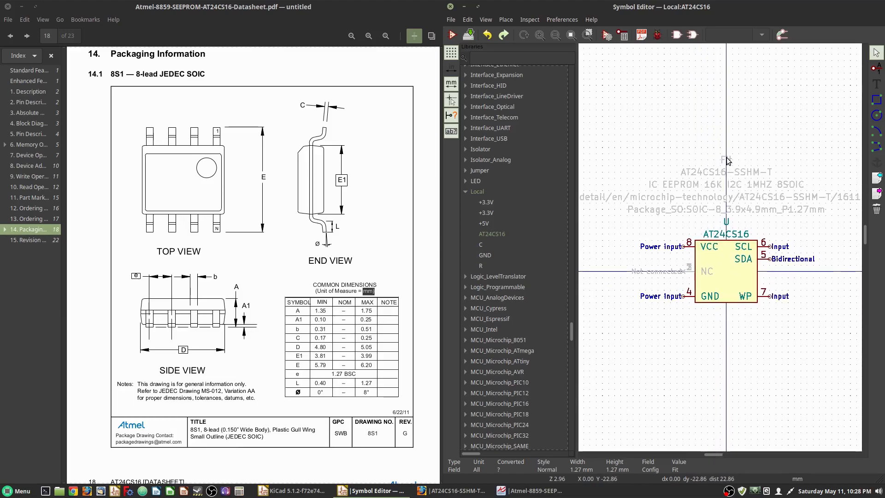
{"action": "scroll", "coordinate": [727, 160], "scroll_direction": "up", "scroll_amount": 1}
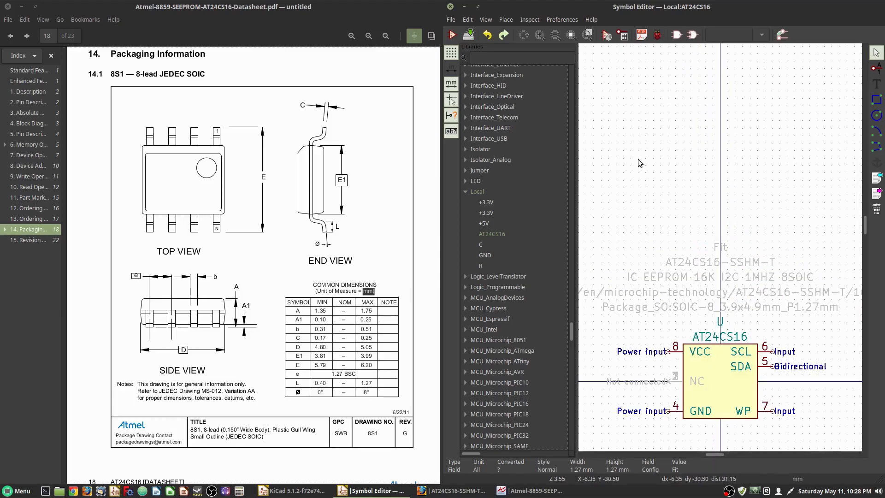
{"action": "left_click", "coordinate": [607, 35]}
{"action": "scroll", "coordinate": [529, 175], "scroll_direction": "down", "scroll_amount": 3}
{"action": "left_click", "coordinate": [503, 184]}
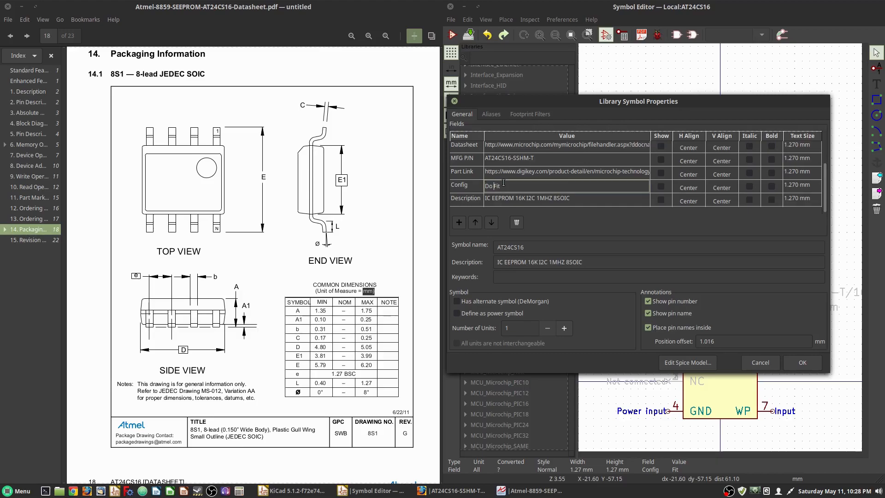
{"action": "key", "text": "Tab"}
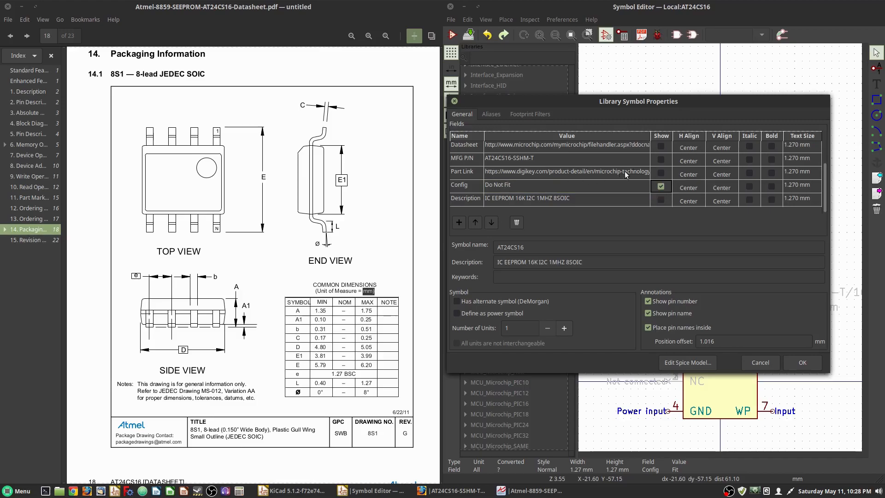
{"action": "left_click", "coordinate": [806, 362]}
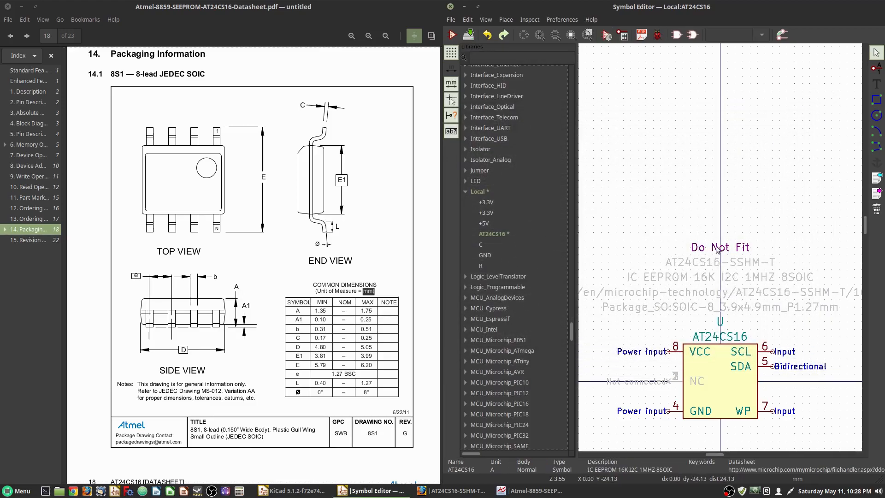
{"action": "scroll", "coordinate": [715, 254], "scroll_direction": "up", "scroll_amount": 3}
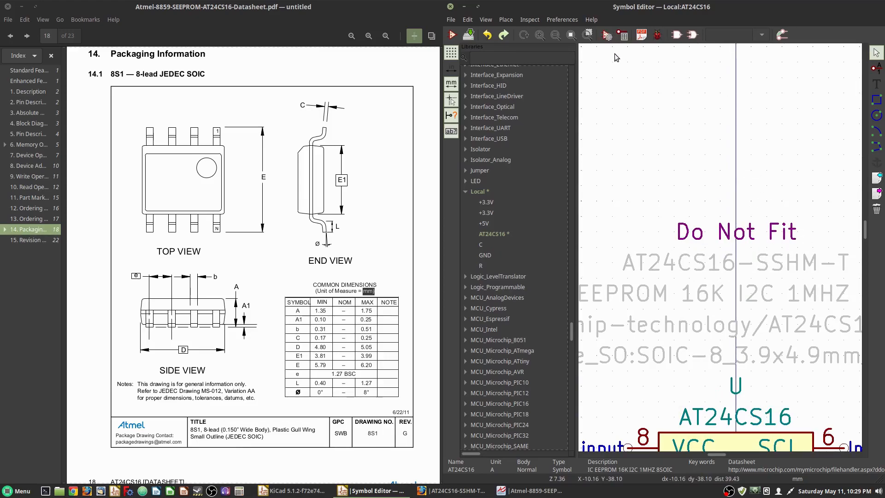
{"action": "scroll", "coordinate": [733, 290], "scroll_direction": "down", "scroll_amount": 3}
{"action": "scroll", "coordinate": [733, 290], "scroll_direction": "down", "scroll_amount": 3}
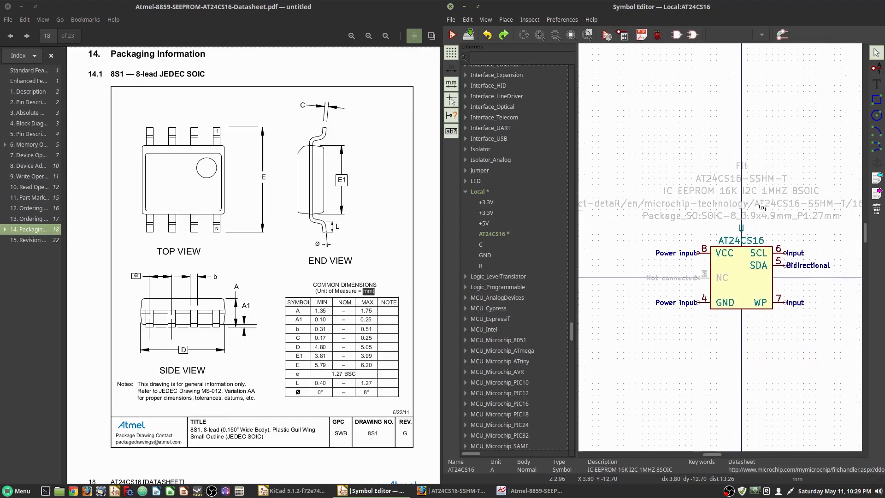
Maximise the symbol editor window, review the arranged AT24CS16 fields and save the Local library
{"action": "middle_click_drag", "start_coordinate": [727, 260], "coordinate": [723, 301]}
{"action": "left_click_drag", "start_coordinate": [713, 6], "coordinate": [666, 1]}
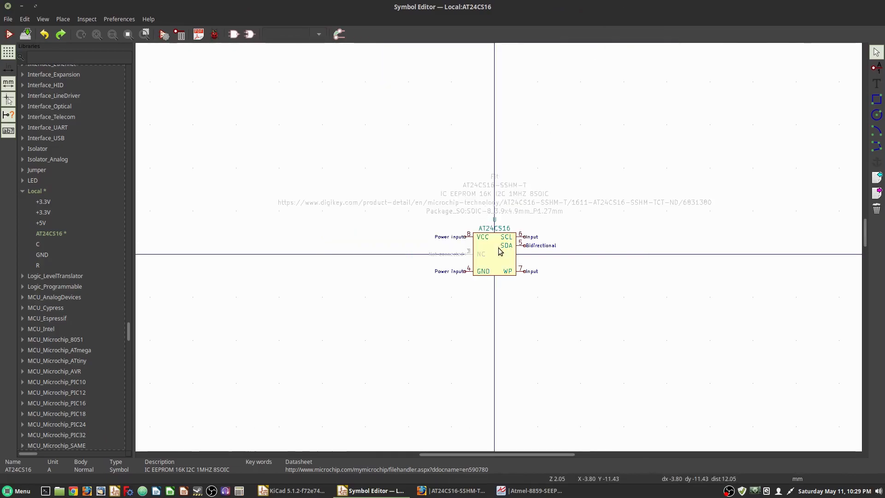
{"action": "scroll", "coordinate": [507, 244], "scroll_direction": "up", "scroll_amount": 2}
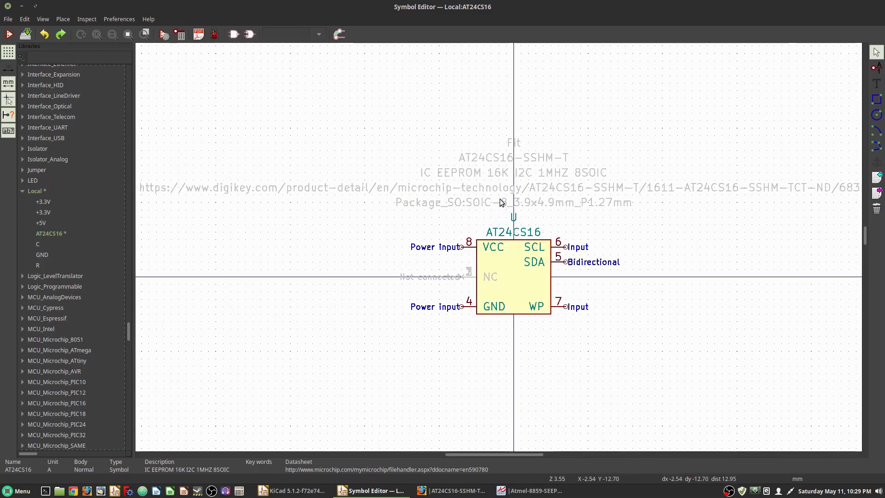
{"action": "mouse_move", "coordinate": [494, 184]}
{"action": "middle_mouse_down"}
{"action": "mouse_move", "coordinate": [517, 175]}
{"action": "mouse_move", "coordinate": [479, 177]}
{"action": "middle_mouse_up"}
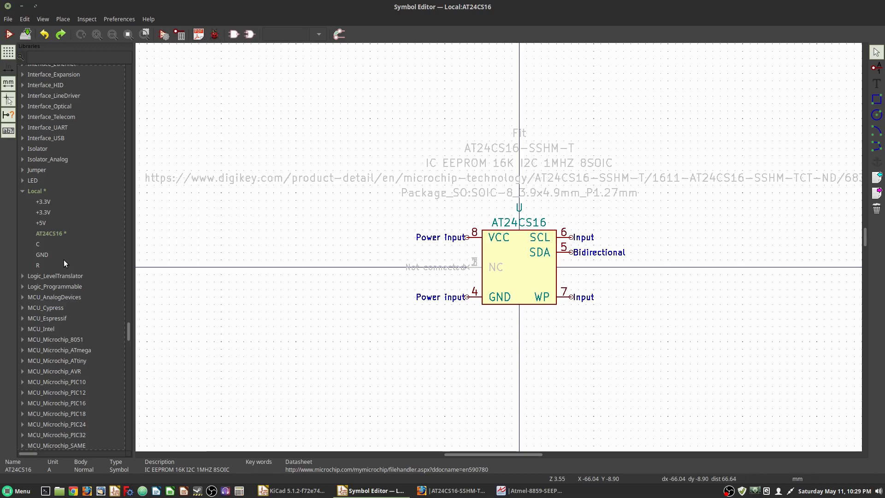
{"action": "scroll", "coordinate": [52, 364], "scroll_direction": "down", "scroll_amount": 4}
{"action": "scroll", "coordinate": [54, 372], "scroll_direction": "up", "scroll_amount": 6}
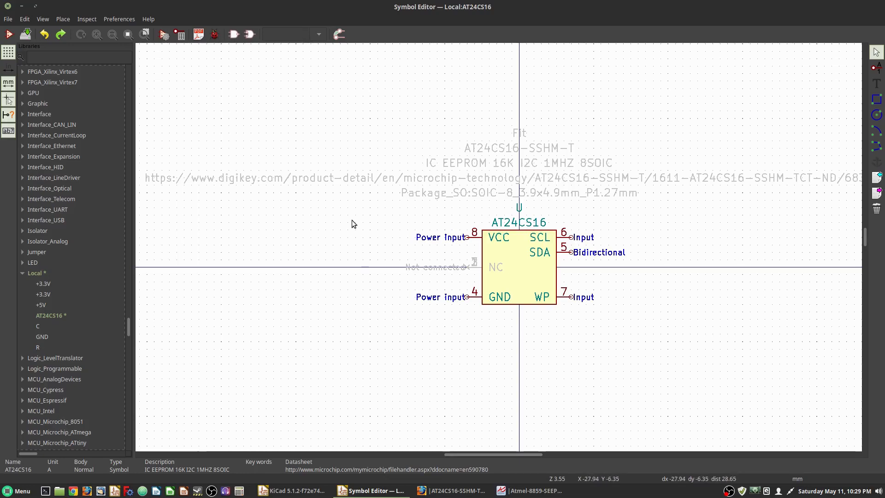
{"action": "left_click", "coordinate": [25, 34]}
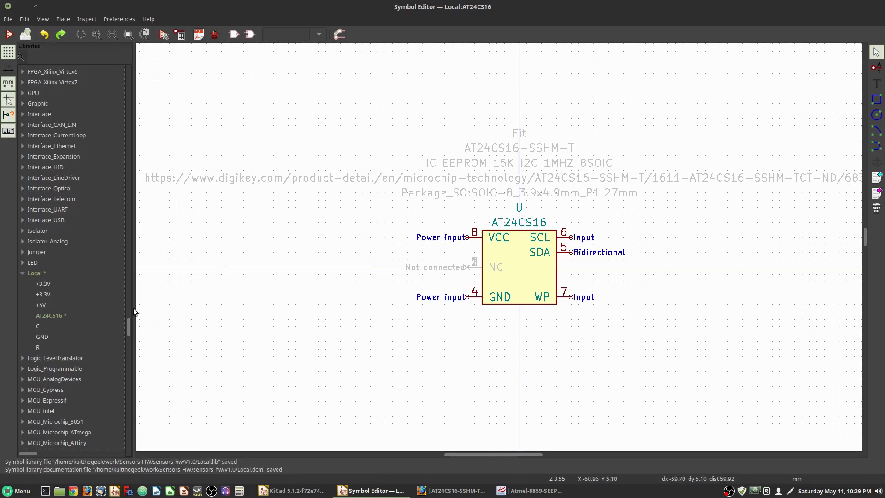